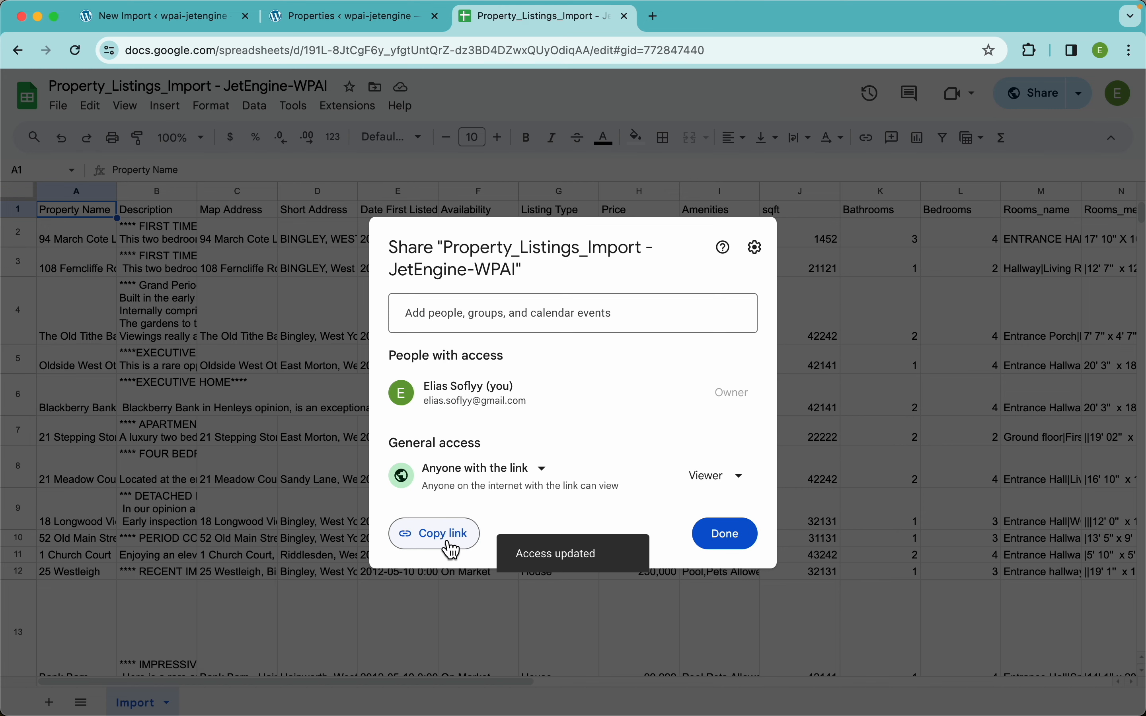
Copy the Property_Listings_Import sheet's link after sharing it as Viewer with anyone who has the link.
left_click(453, 549)
Download the import file from the pasted Google Sheet URL.
left_click(174, 16)
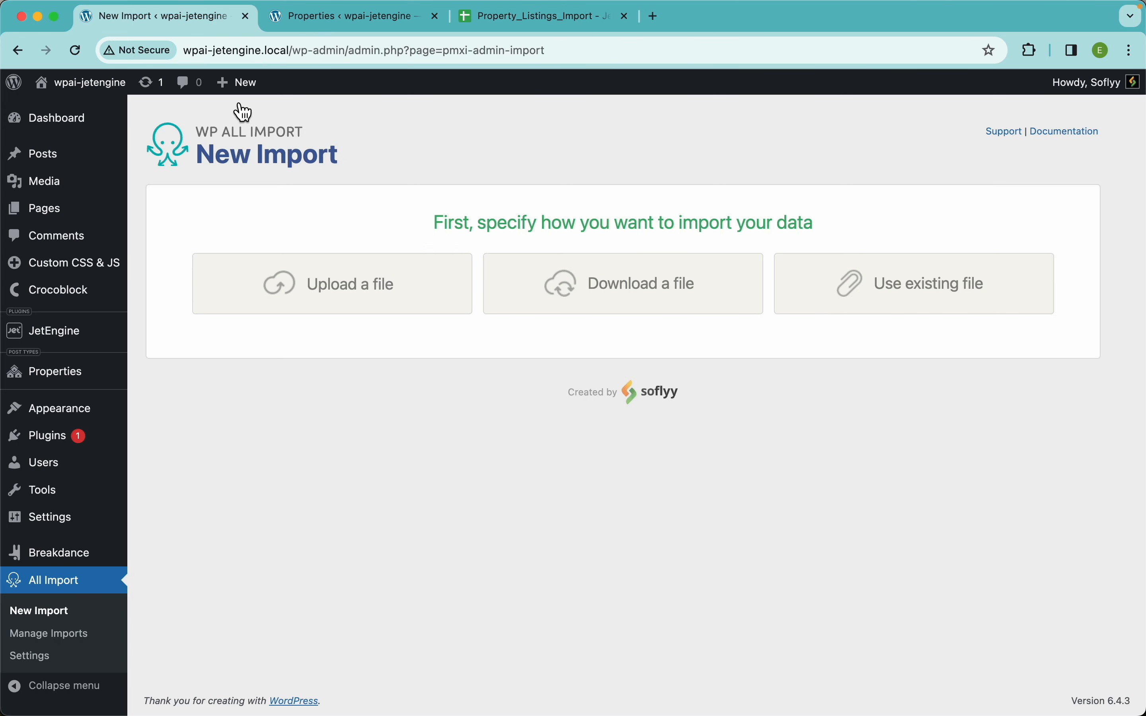
left_click(621, 299)
left_click(495, 333)
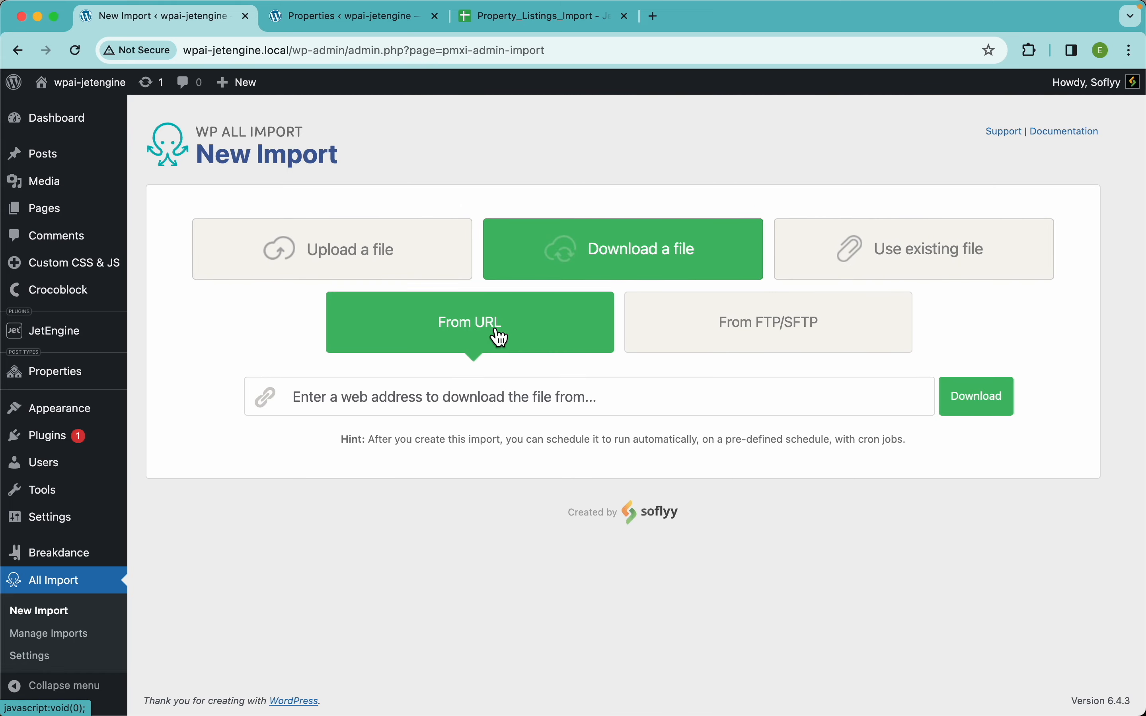
left_click(492, 393)
key("super+v")
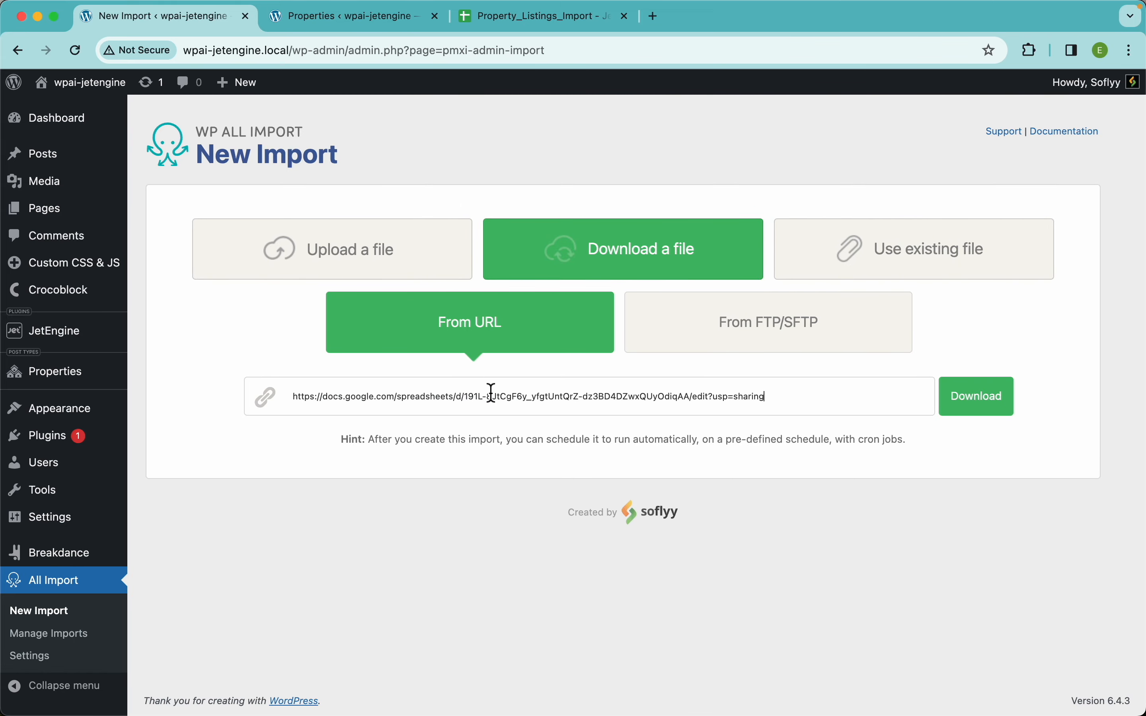
left_click(973, 410)
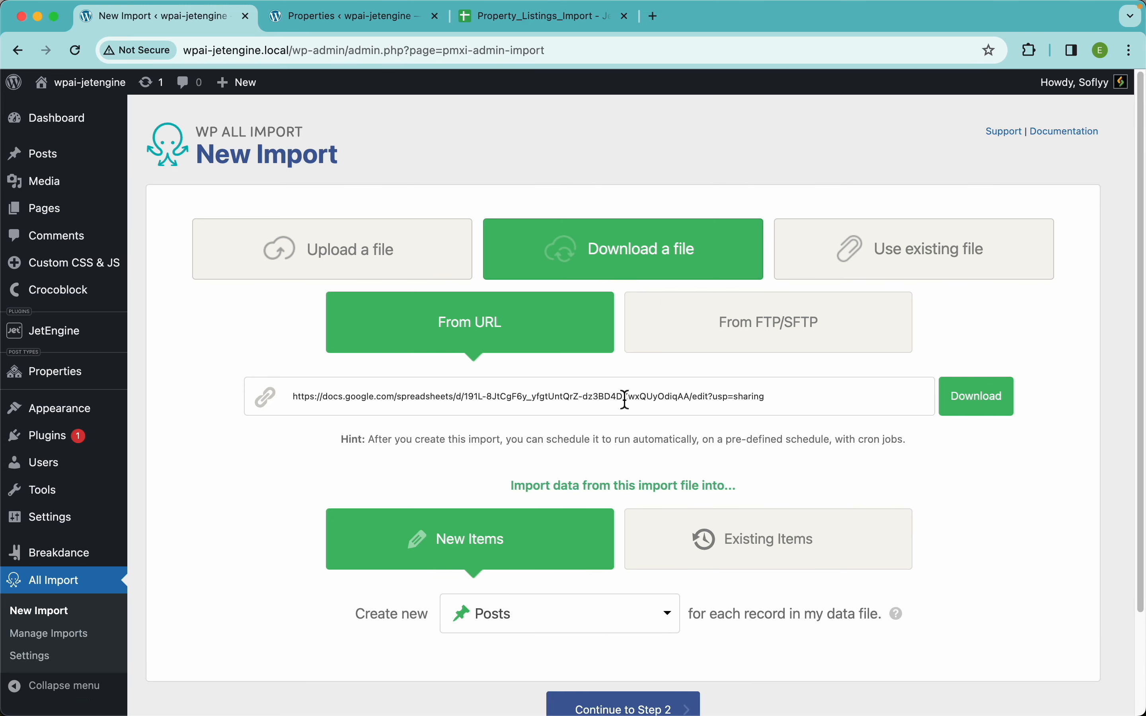
Create new Properties items from the records and continue to Step 2.
scroll(615, 378, "down", 3)
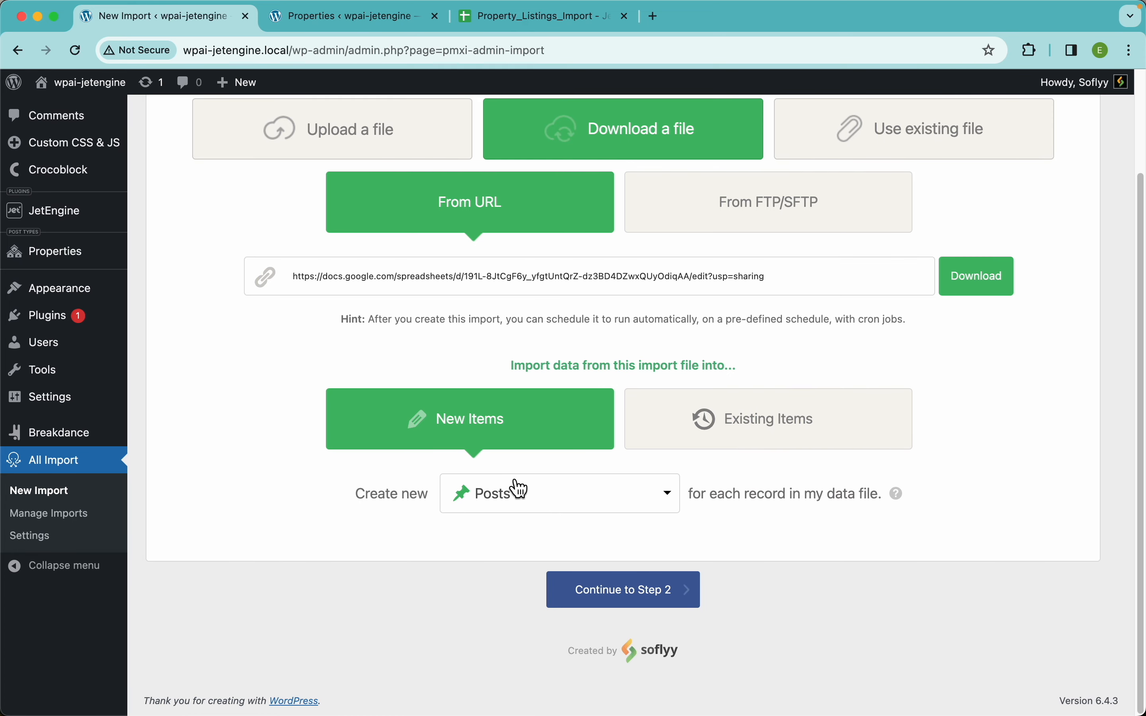
left_click(567, 503)
scroll(565, 585, "down", 8)
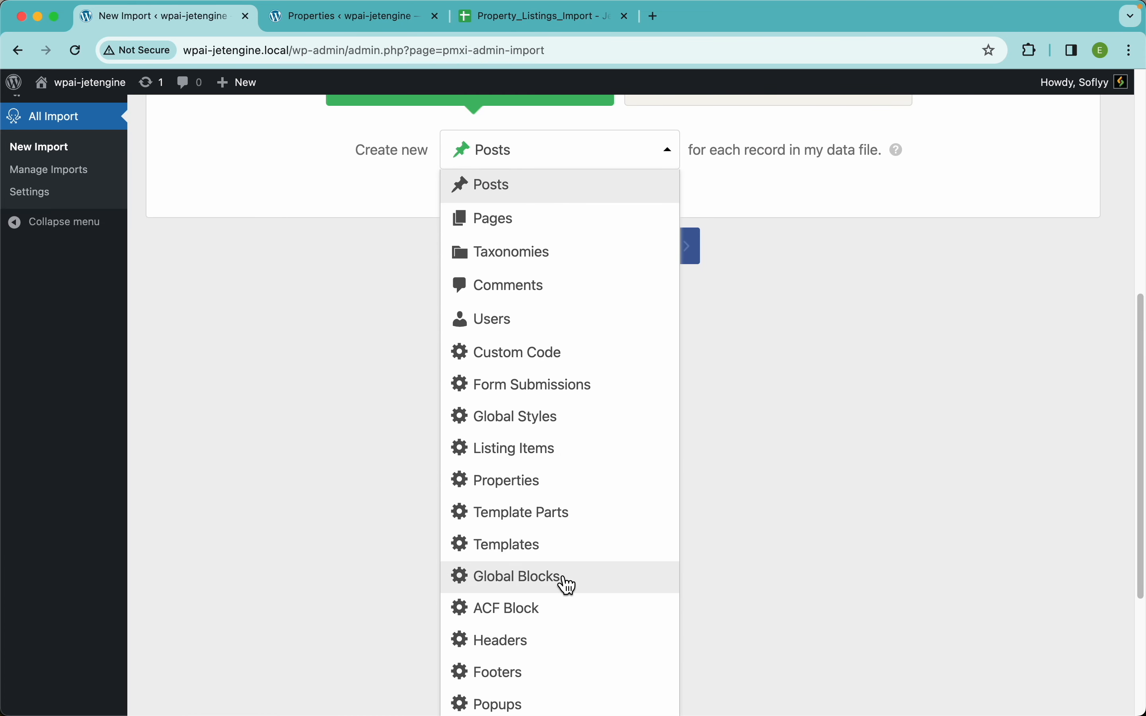
left_click(558, 492)
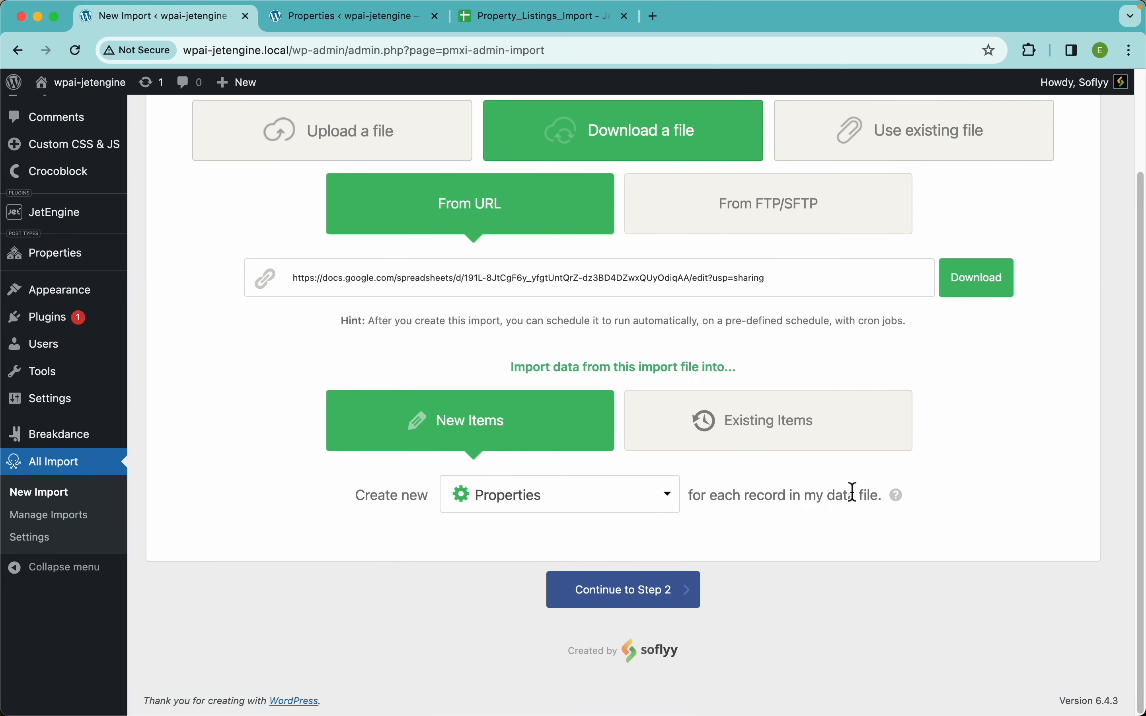
left_click(659, 606)
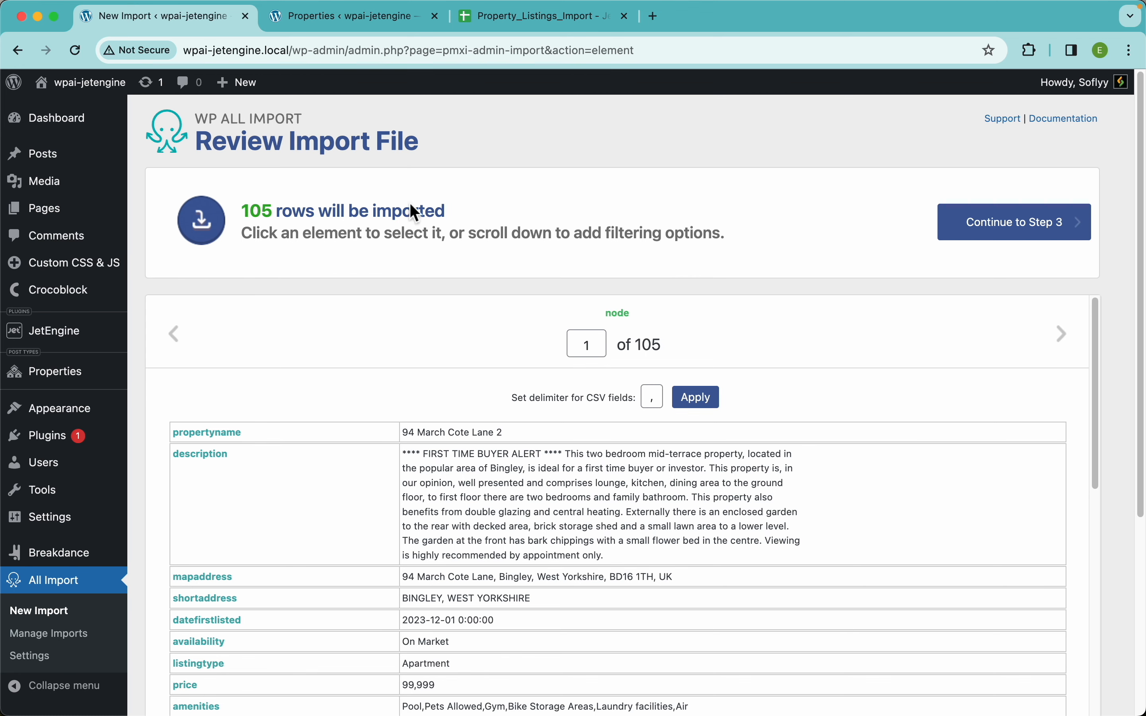
Scroll through the 105-row file preview and continue to Step 3.
scroll(747, 287, "down", 10)
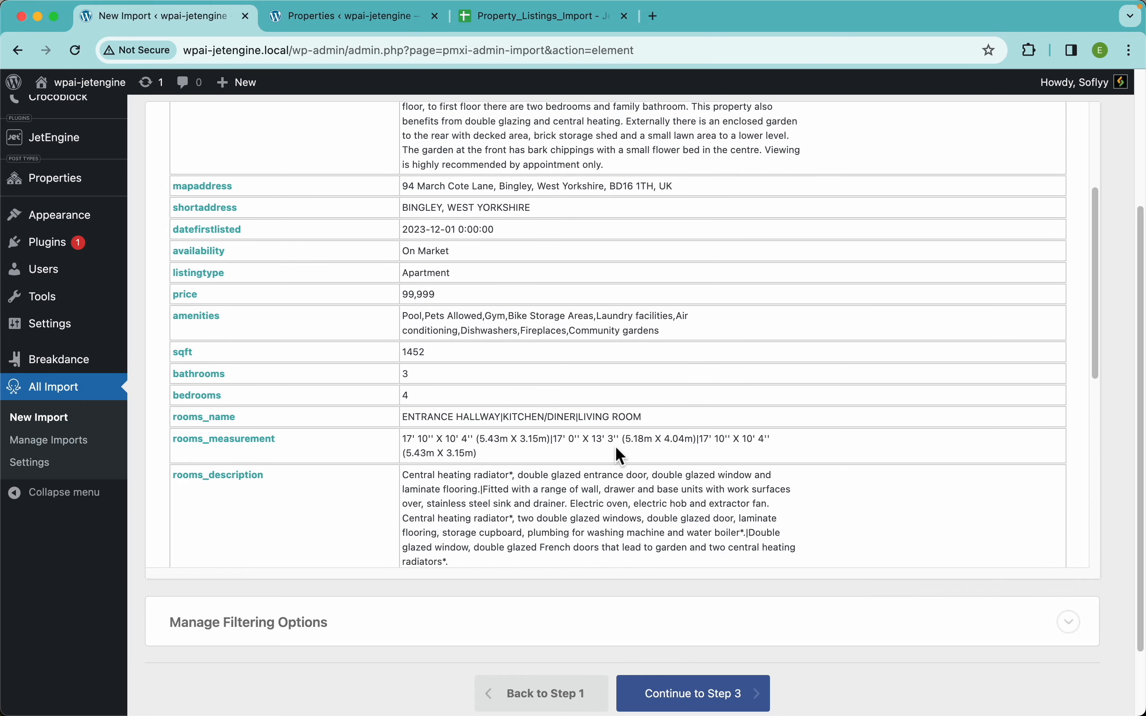
scroll(616, 452, "down", 10)
scroll(616, 452, "up", 15)
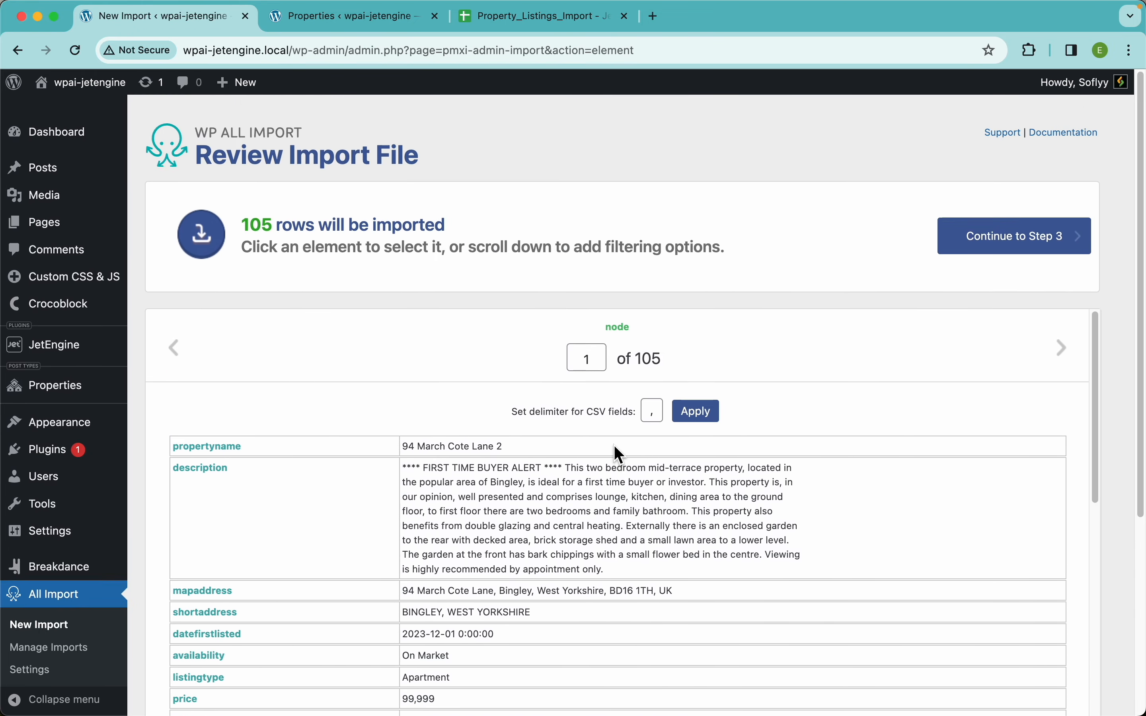
left_click(1020, 234)
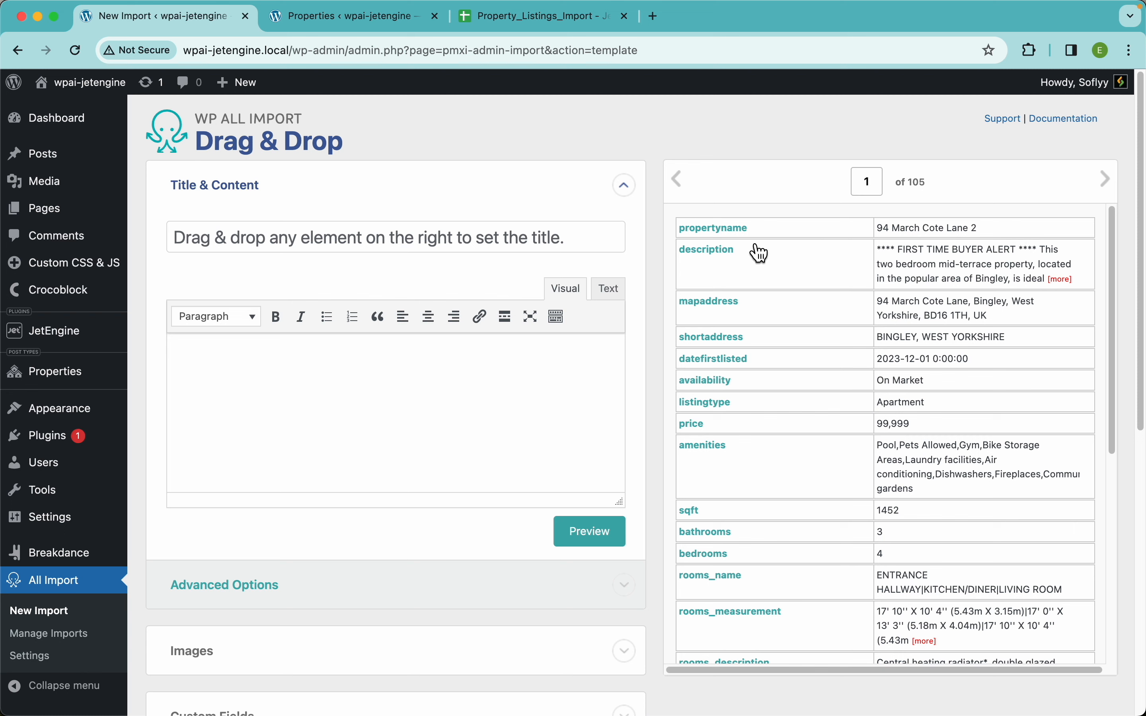
Map propertyname to the title and description to the content, and expand the Images section.
left_click_drag(722, 236, 492, 249)
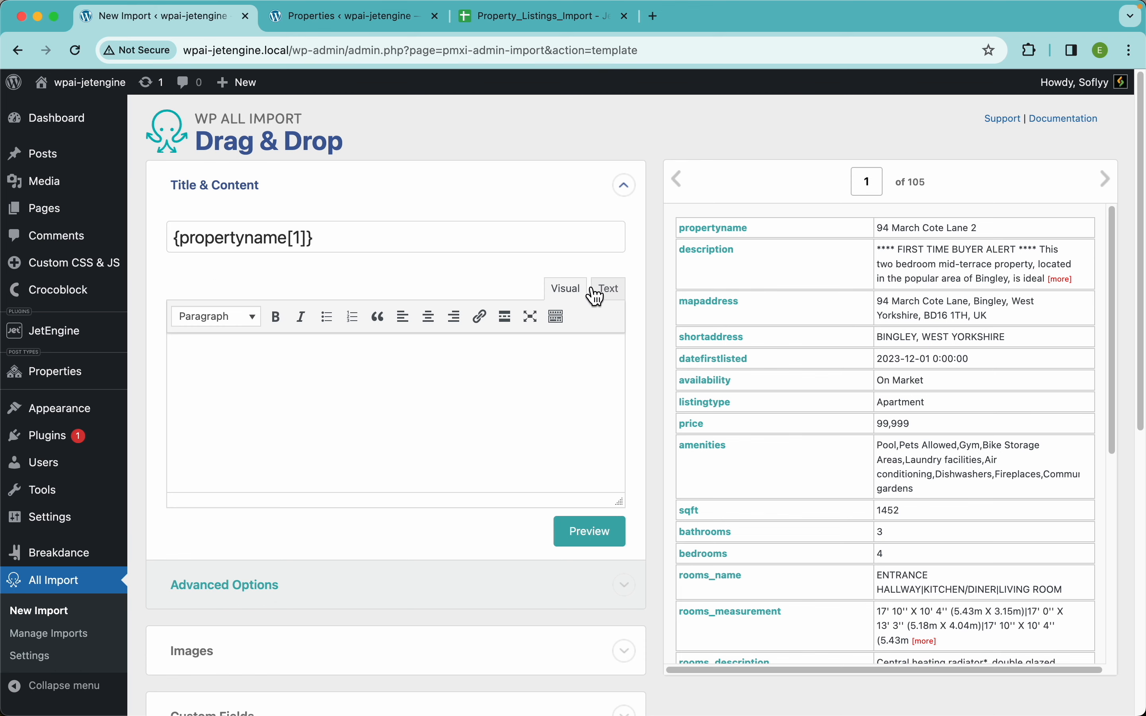
left_click_drag(705, 264, 434, 408)
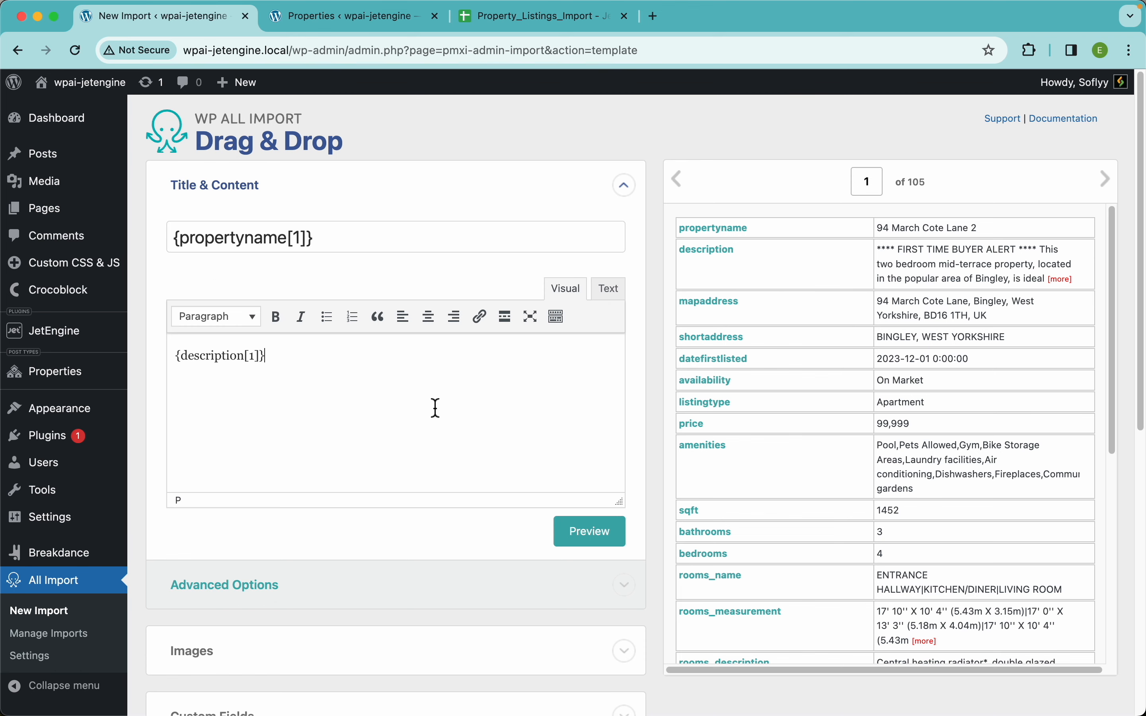
scroll(403, 522, "down", 5)
left_click(263, 377)
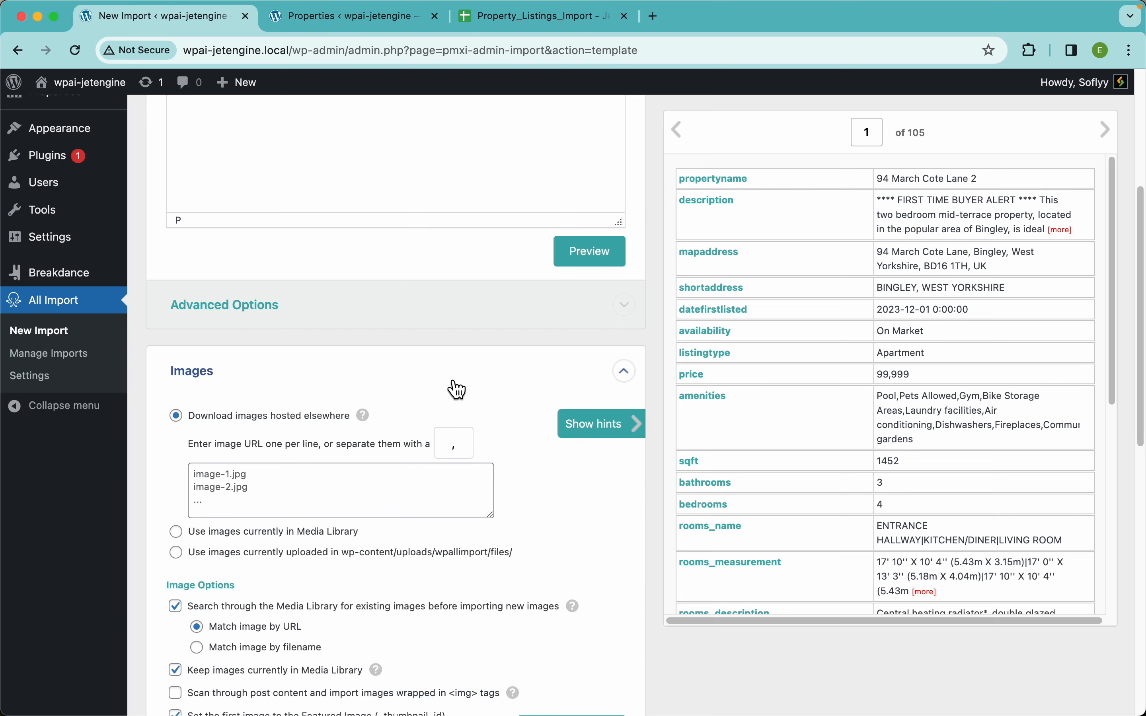
scroll(450, 381, "down", 3)
scroll(801, 437, "down", 5)
scroll(804, 442, "down", 4)
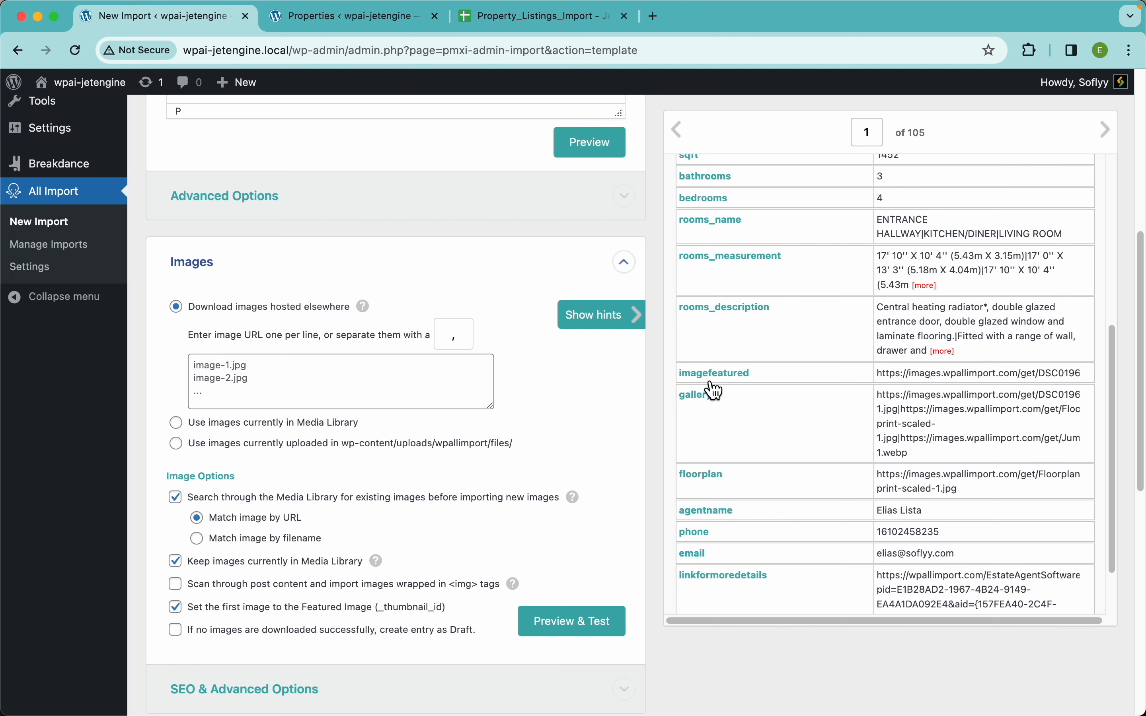
Set the image URL to {imagefeatured[1]} and test that 1 image downloads successfully.
left_click_drag(721, 377, 396, 392)
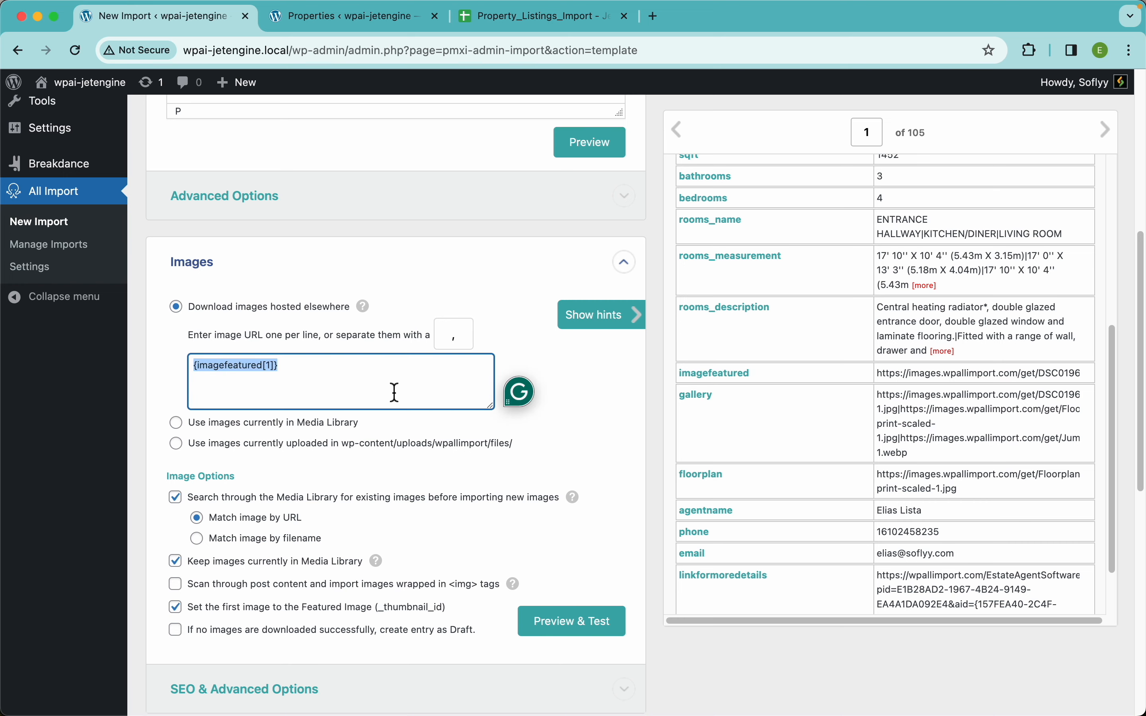
scroll(396, 392, "down", 3)
left_click(140, 493)
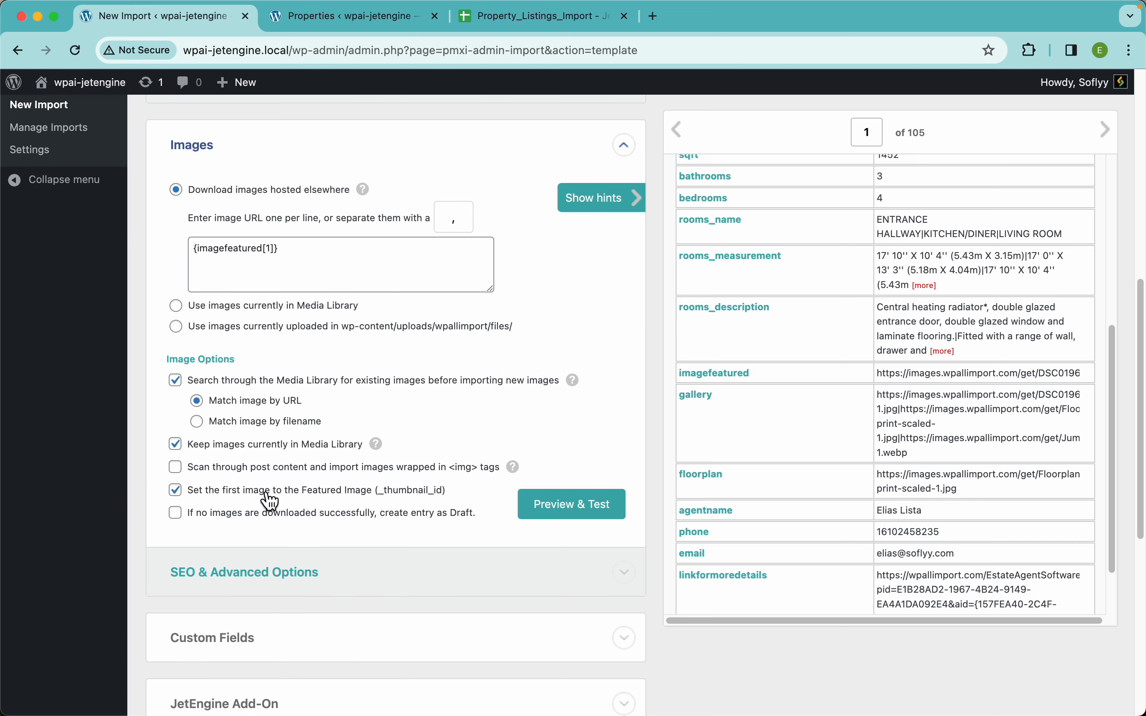
scroll(266, 495, "up", 5)
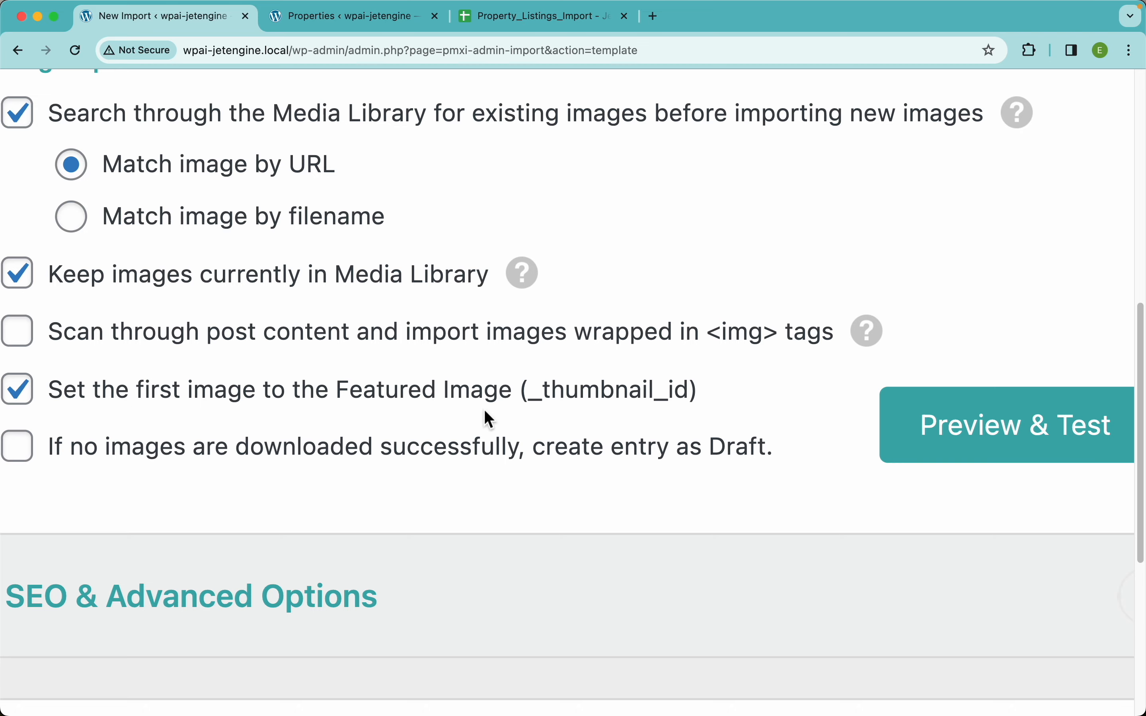
scroll(484, 409, "down", 5)
scroll(609, 370, "up", 3)
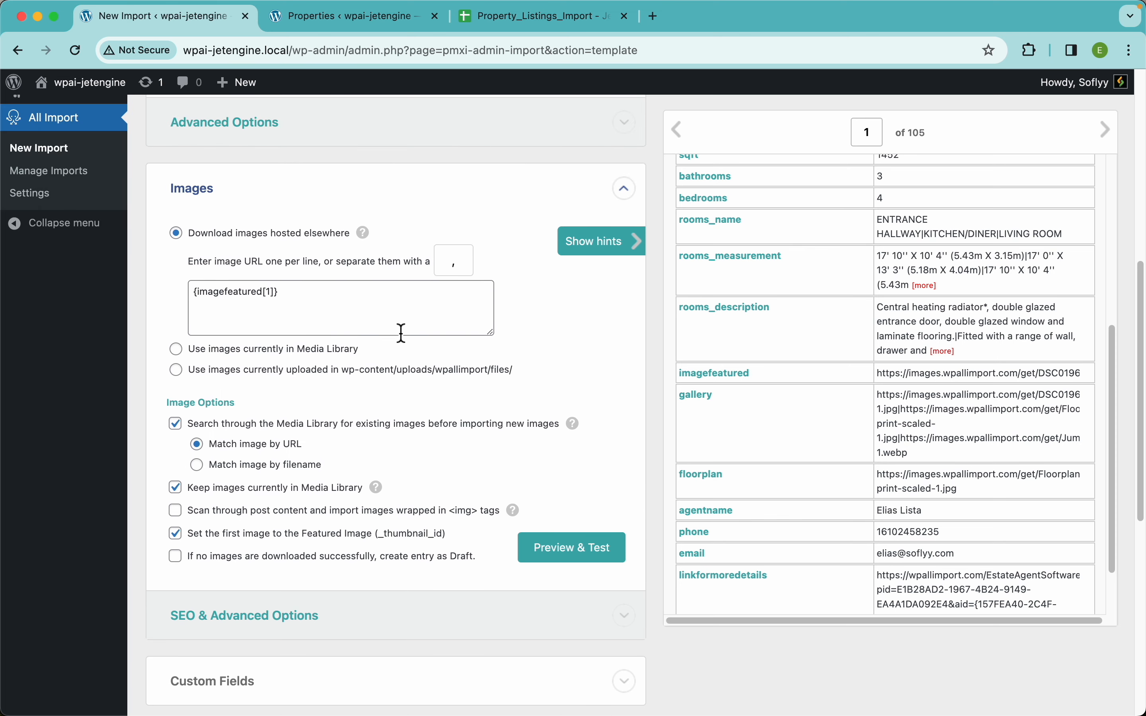
left_click(597, 563)
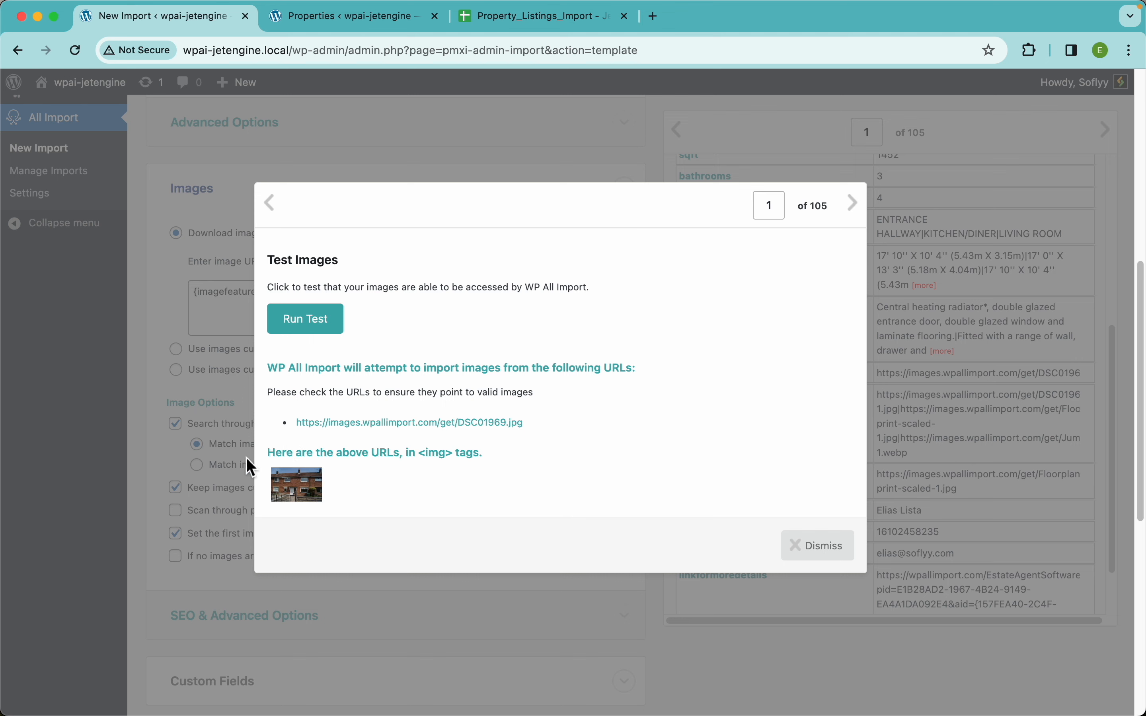
left_click(340, 327)
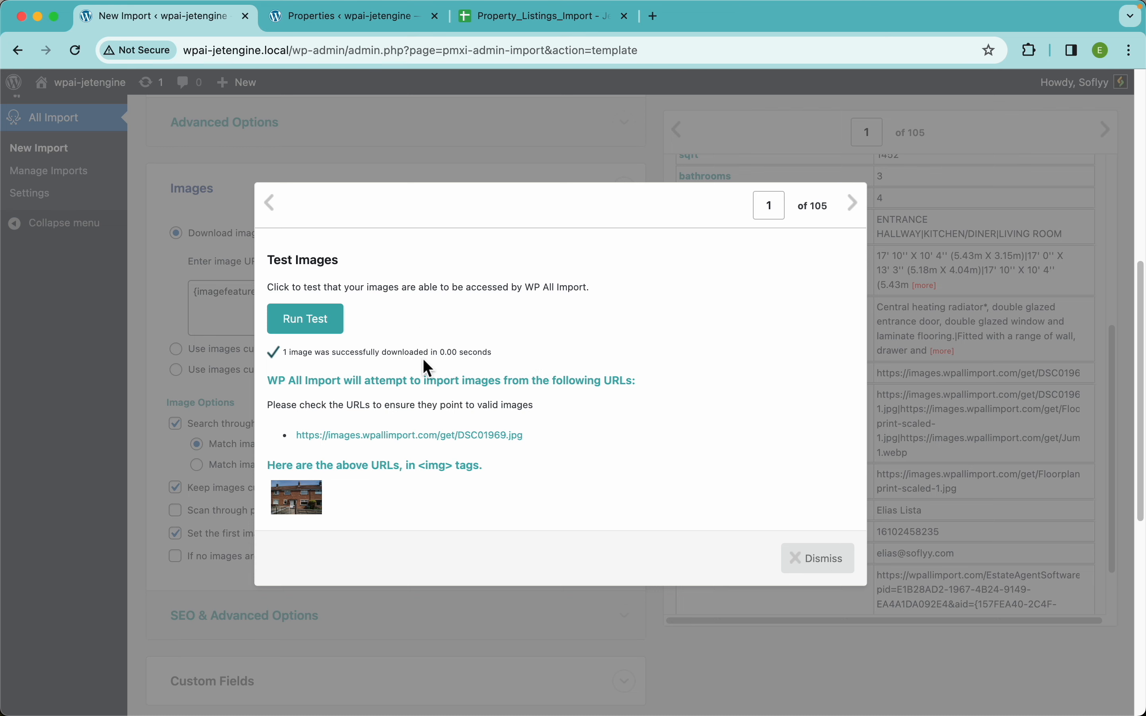
left_click(824, 568)
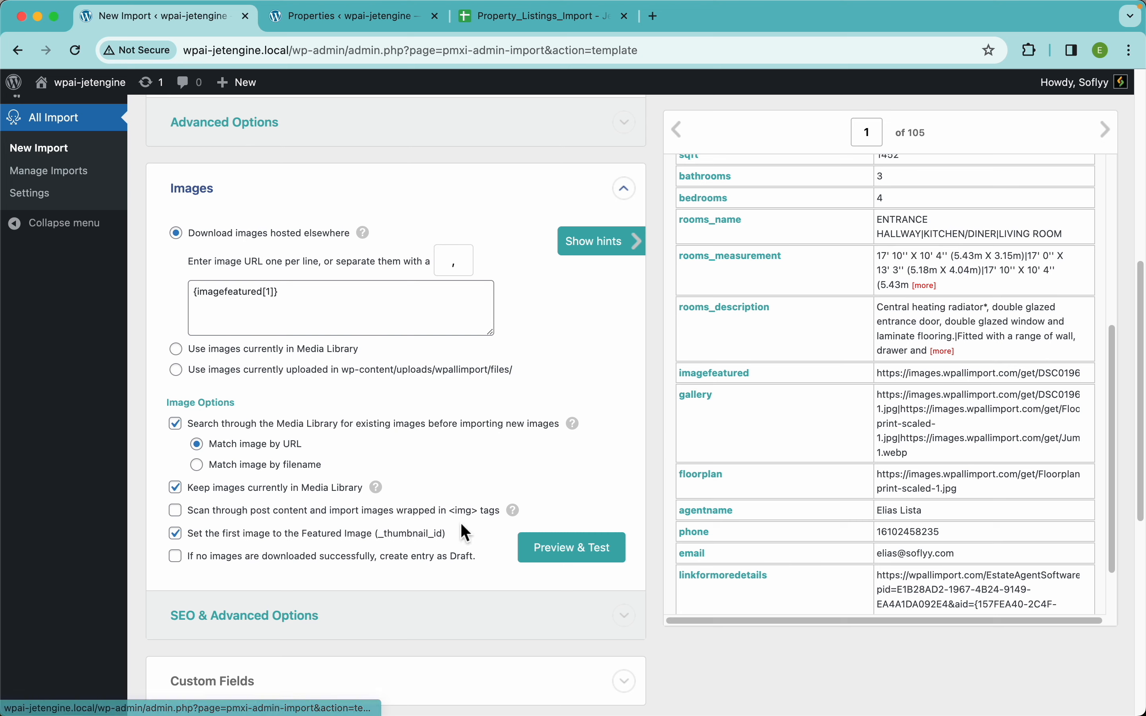
scroll(401, 528, "down", 6)
scroll(411, 540, "down", 3)
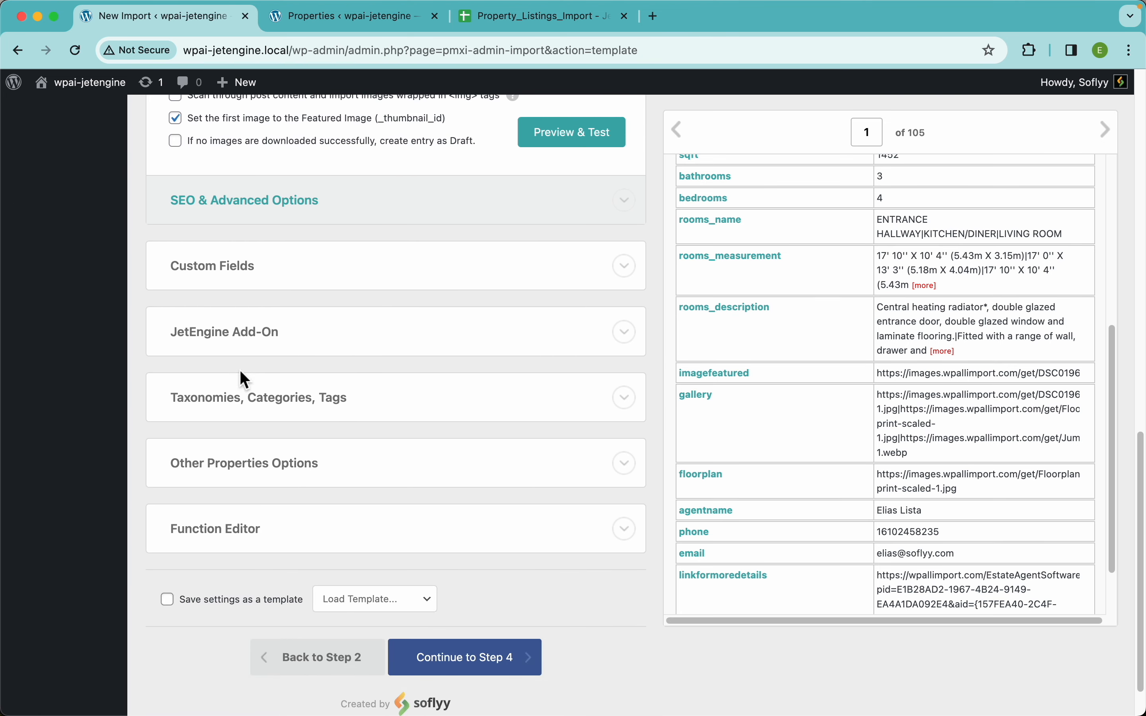
left_click(303, 352)
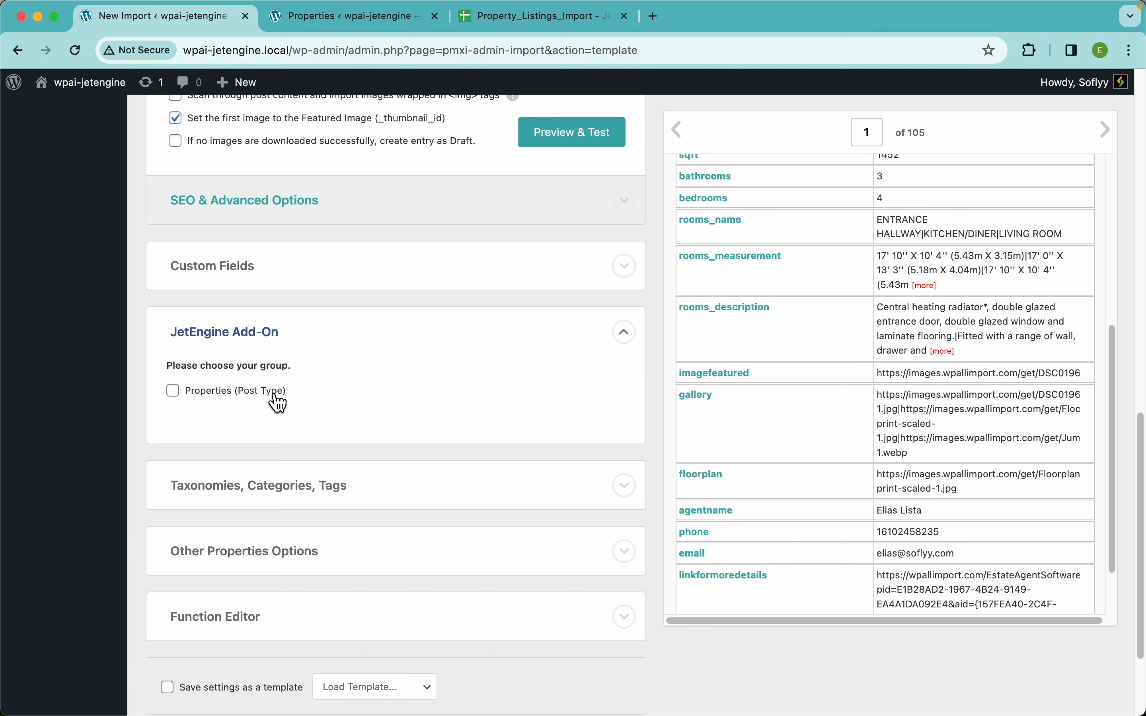
left_click(250, 393)
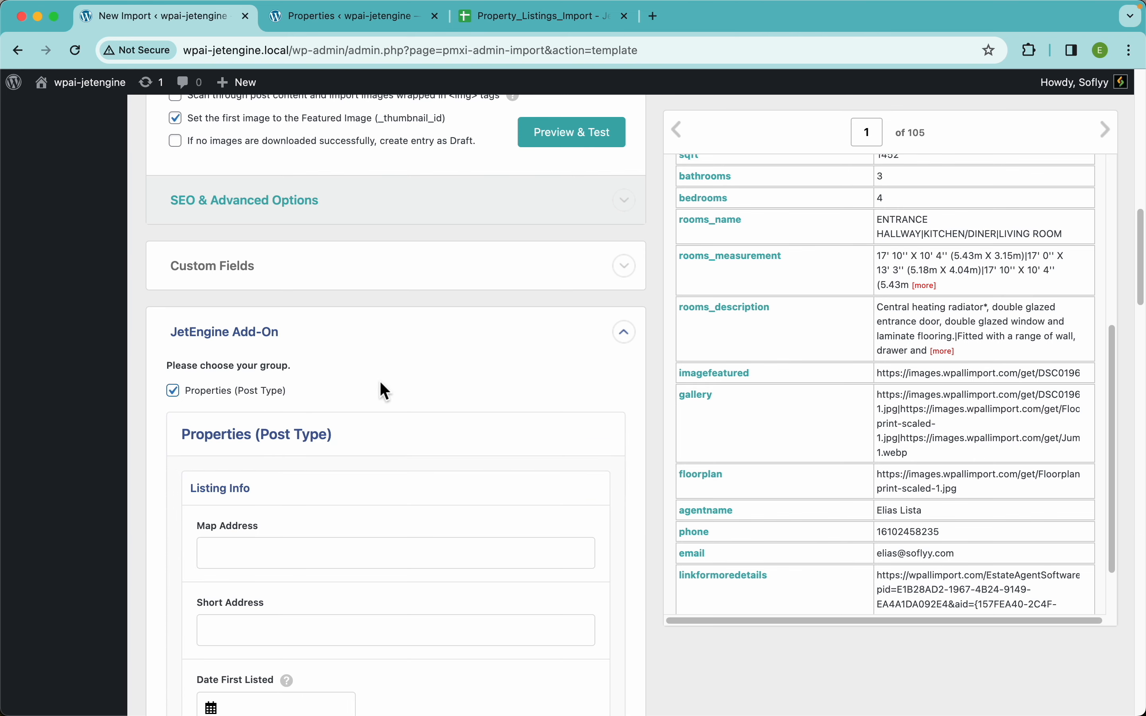
scroll(380, 383, "down", 5)
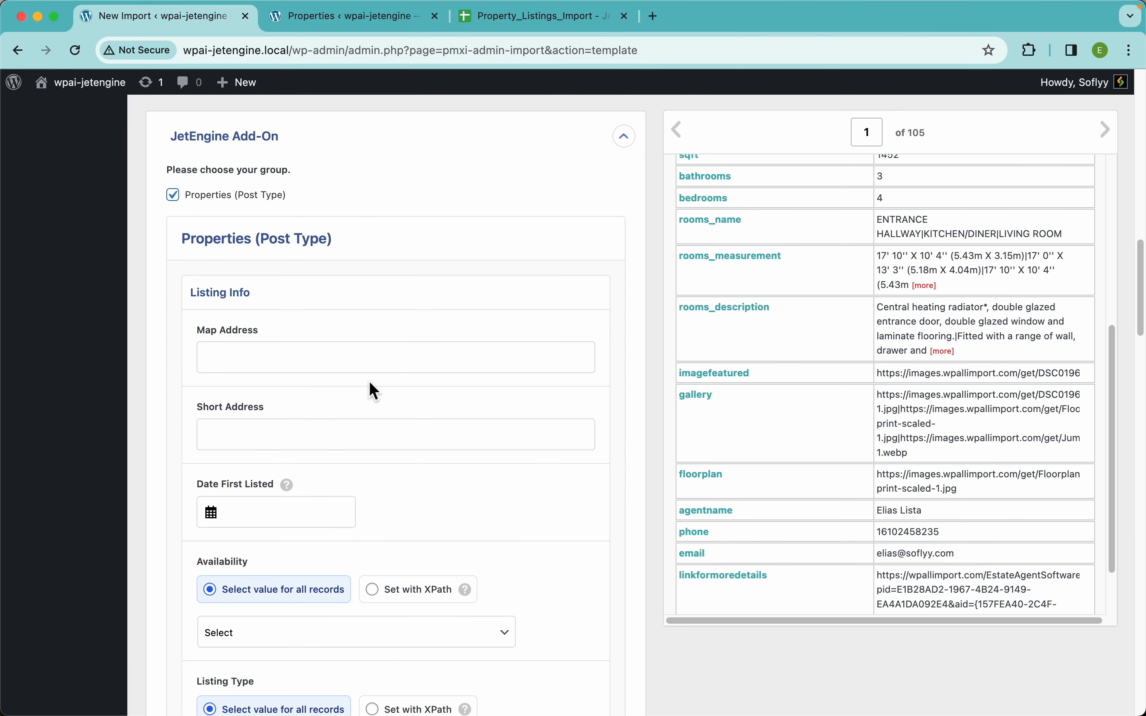
scroll(427, 458, "down", 15)
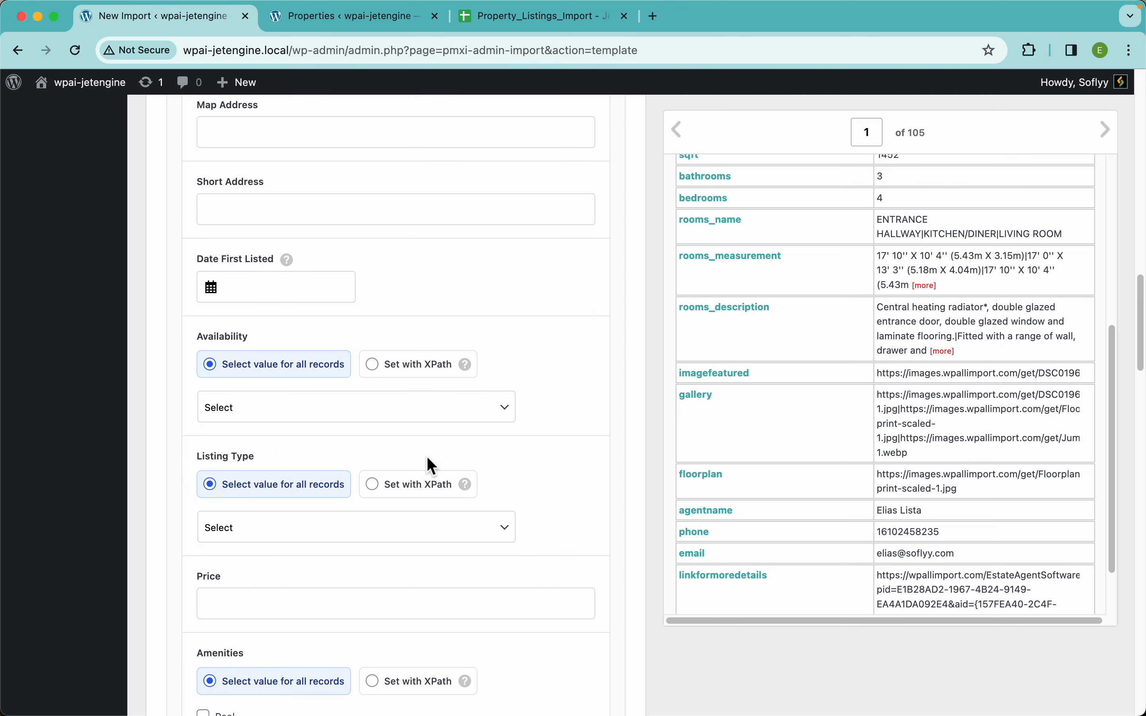
scroll(427, 457, "down", 14)
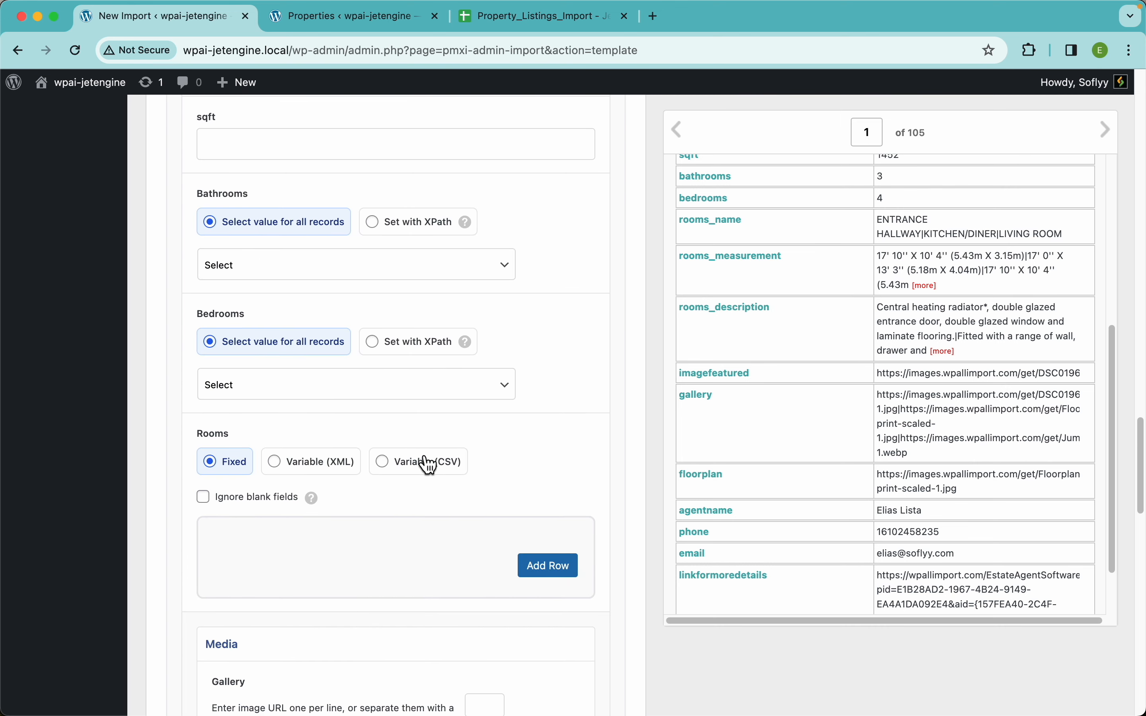
scroll(427, 458, "up", 20)
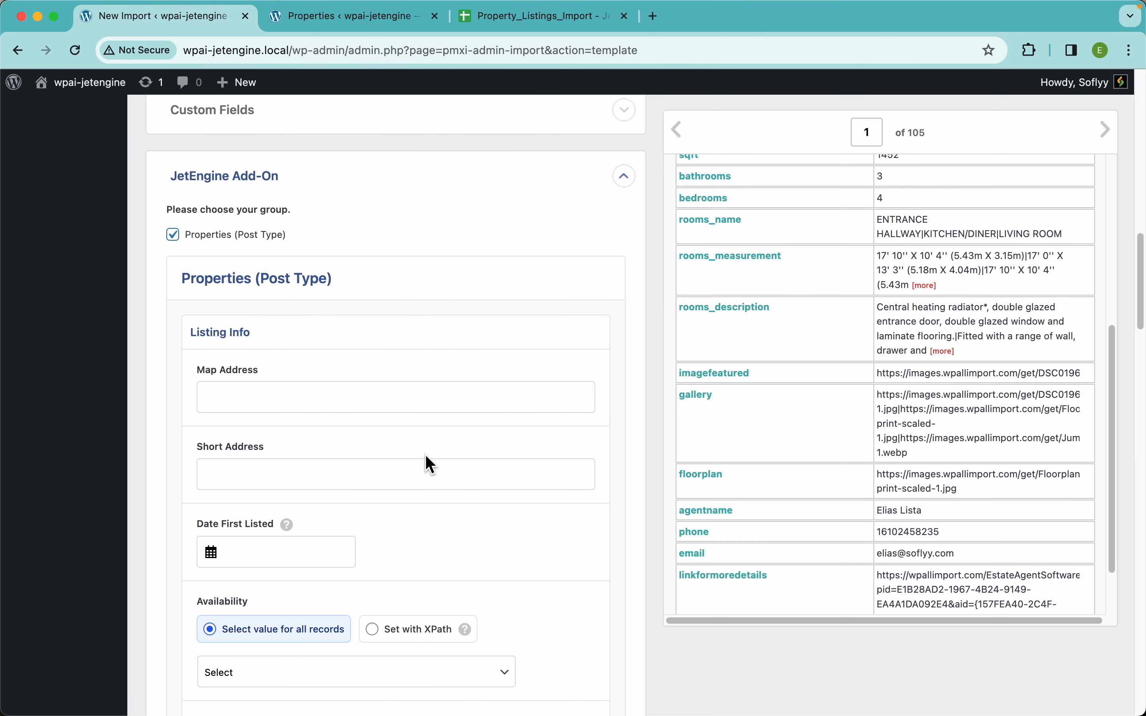
scroll(426, 457, "down", 1)
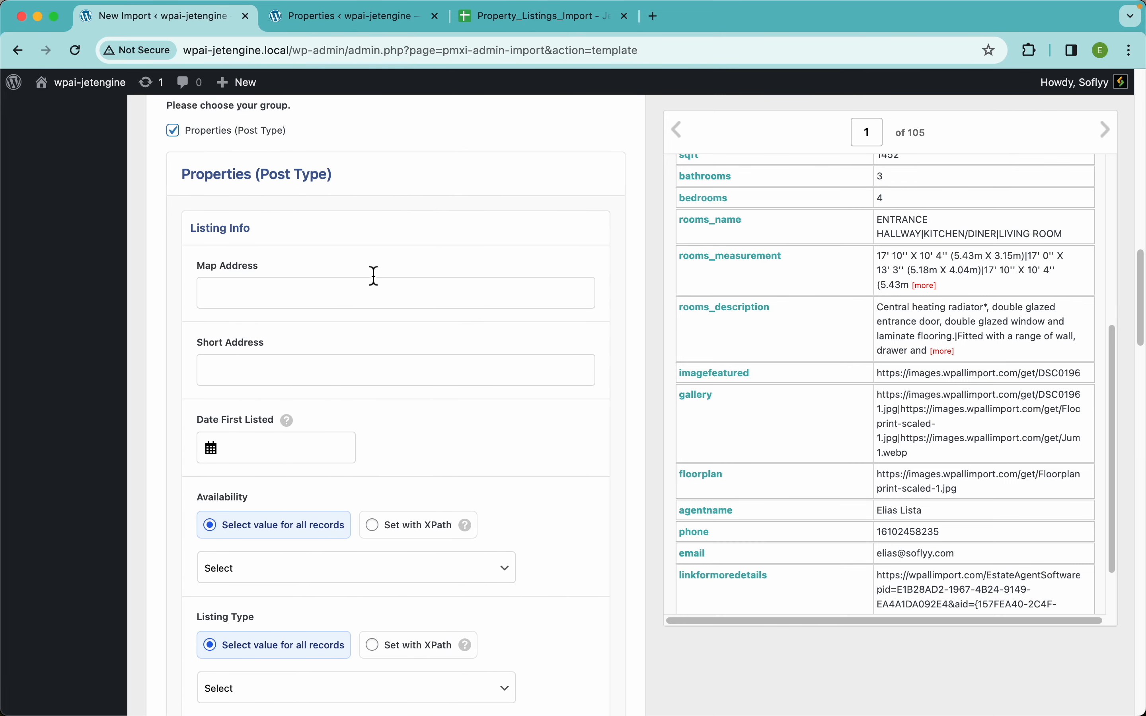
scroll(809, 327, "up", 6)
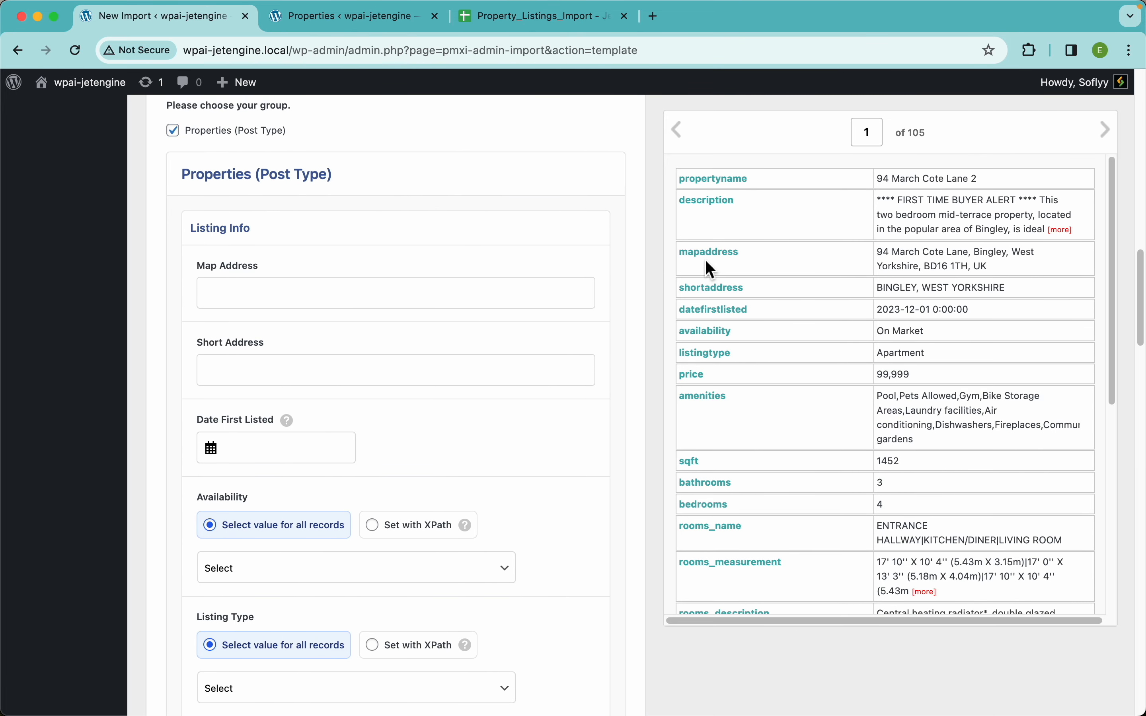
Map Map Address to mapaddress and Short Address to shortaddress.
left_click_drag(705, 264, 461, 295)
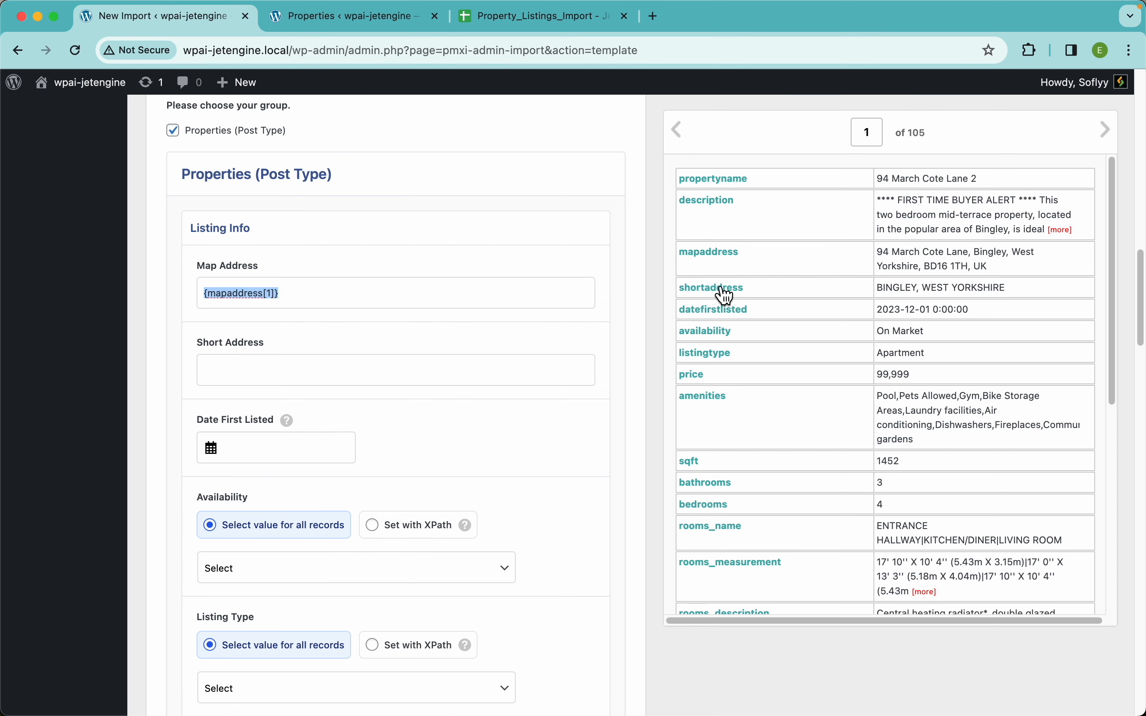
left_click_drag(715, 289, 478, 375)
scroll(455, 435, "down", 3)
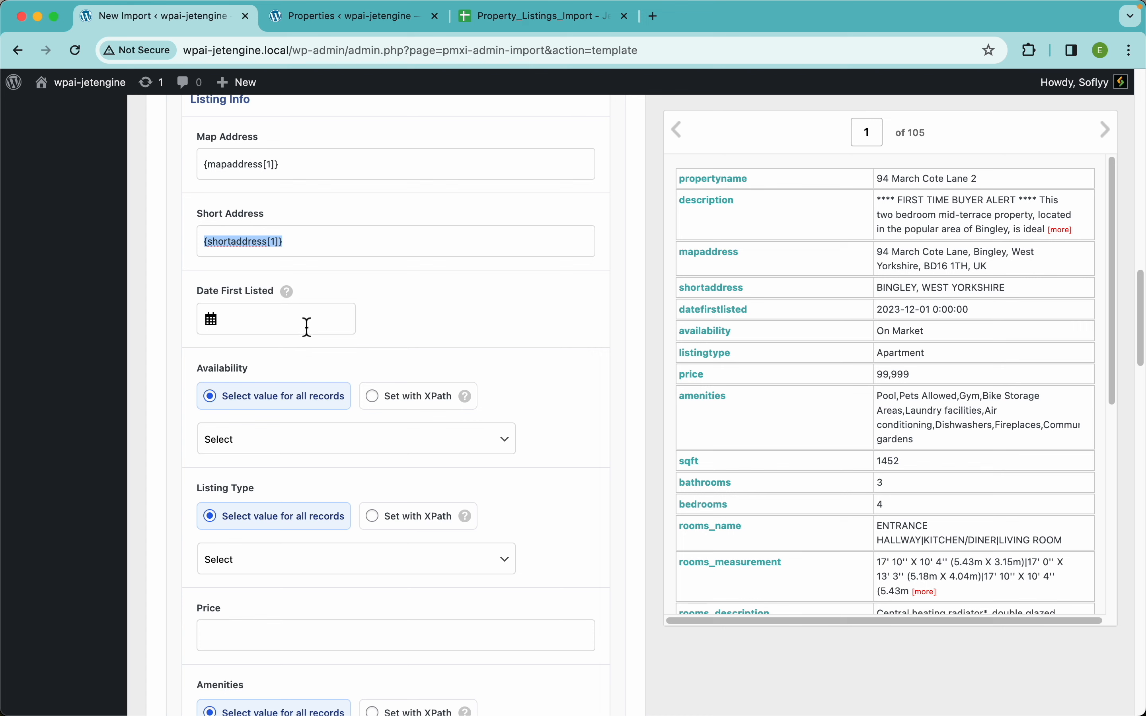
Clear the fixed listing date and map Date First Listed to datefirstlisted.
left_click(319, 325)
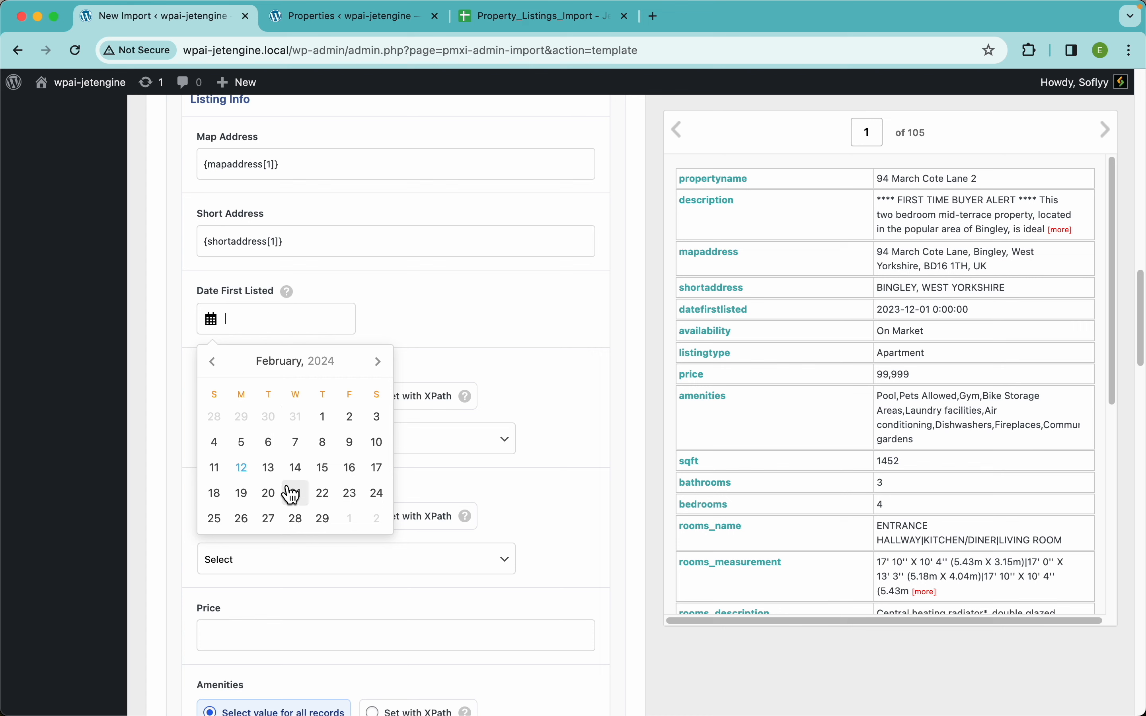
left_click(268, 443)
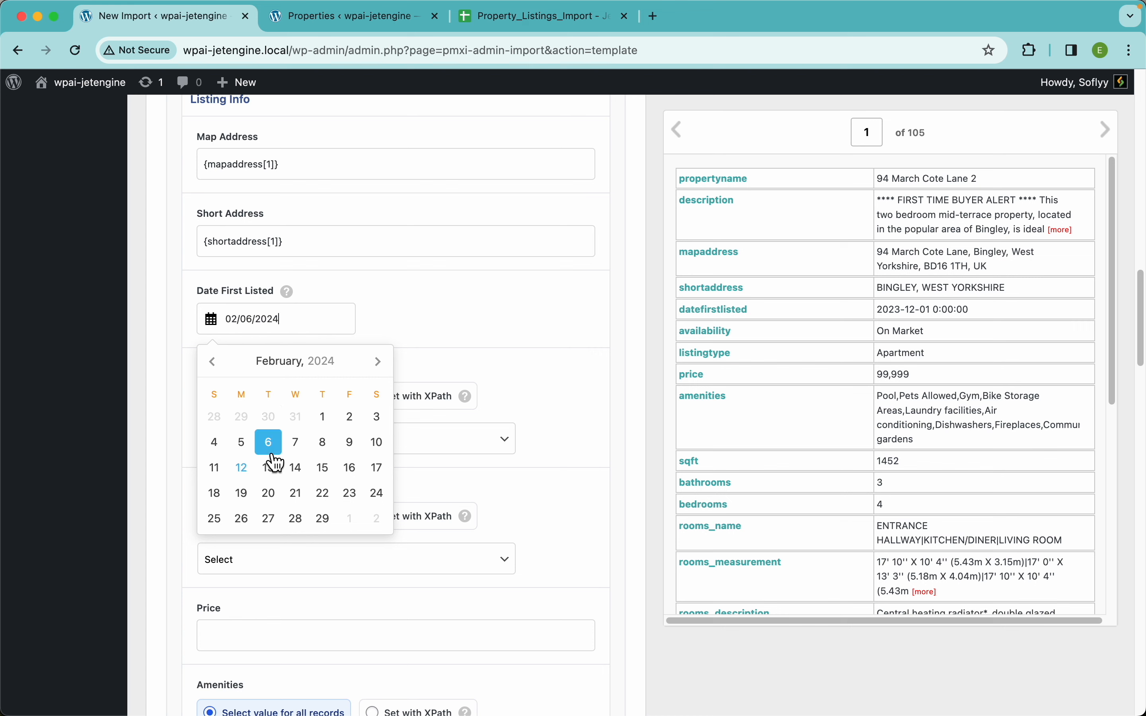
left_click(417, 327)
left_click(306, 321)
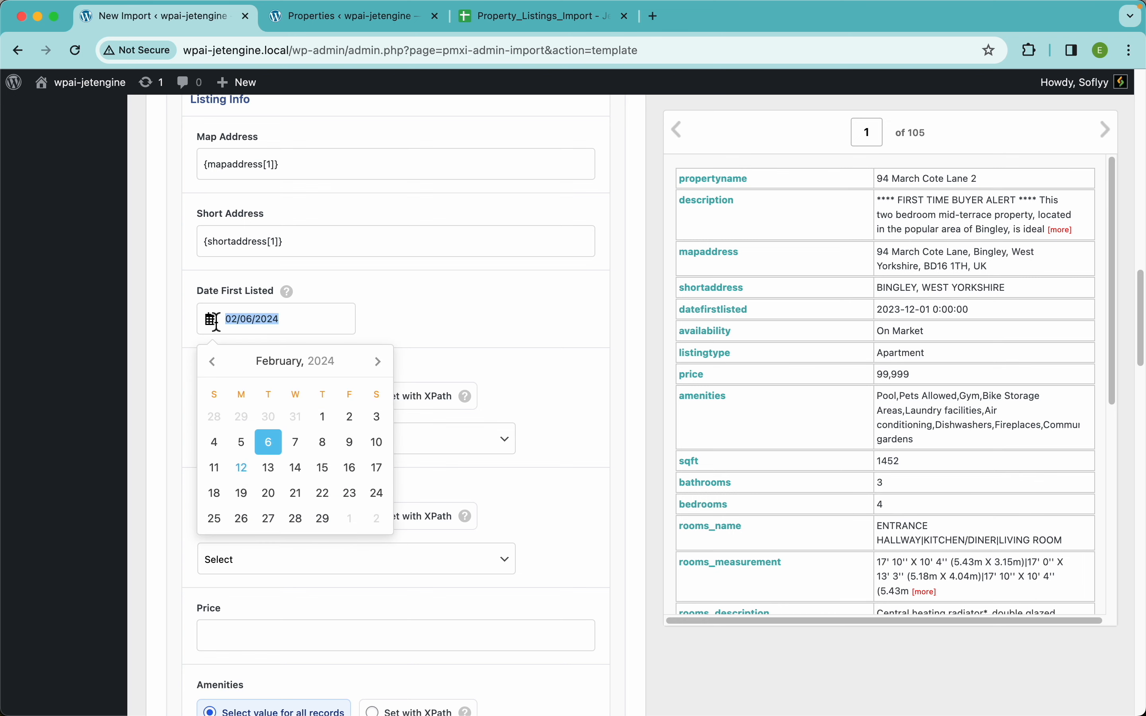
left_click(425, 301)
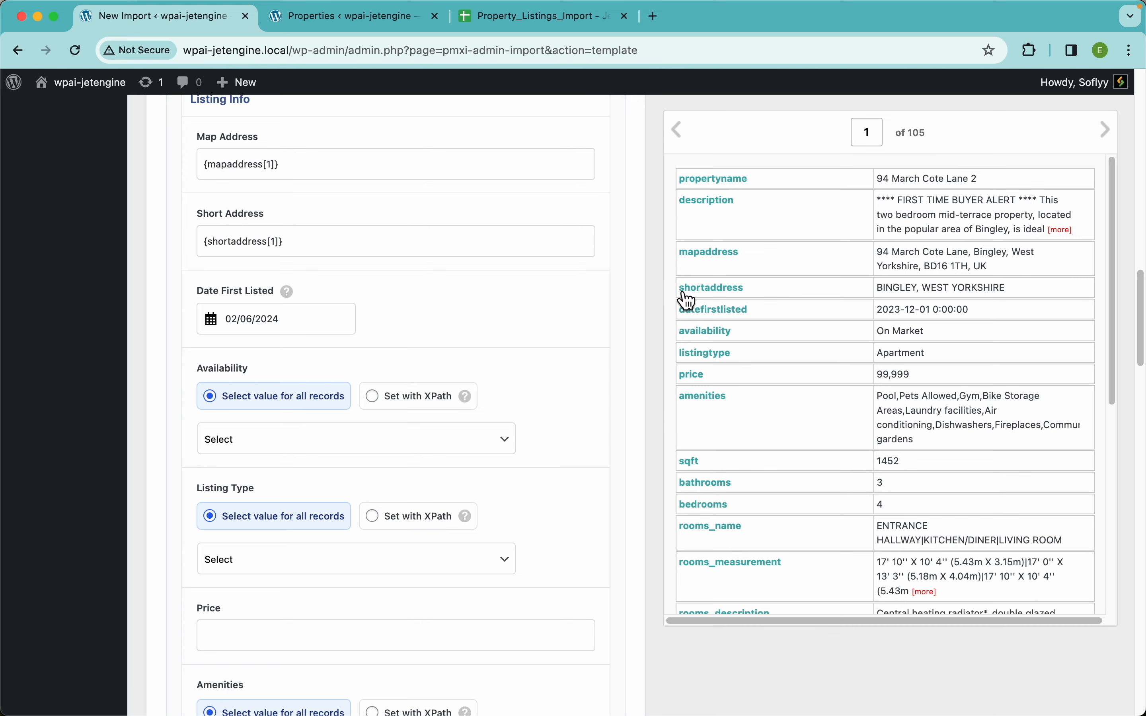
scroll(842, 344, "up", 5)
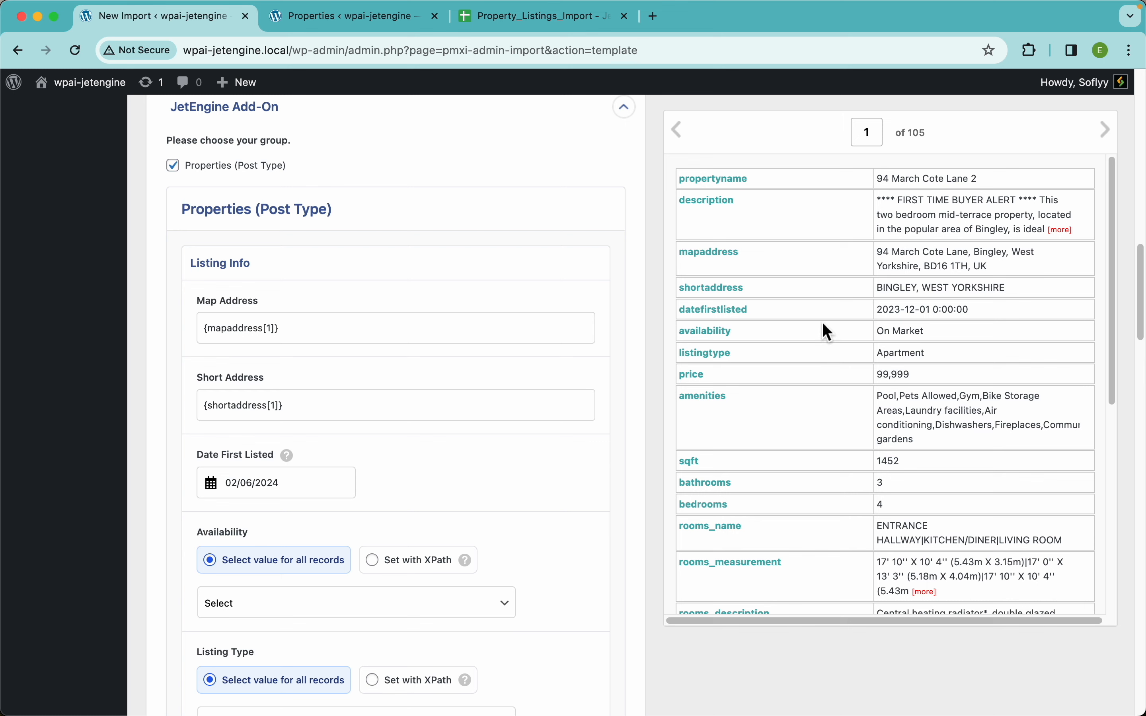
left_click(300, 482)
key("BackSpace")
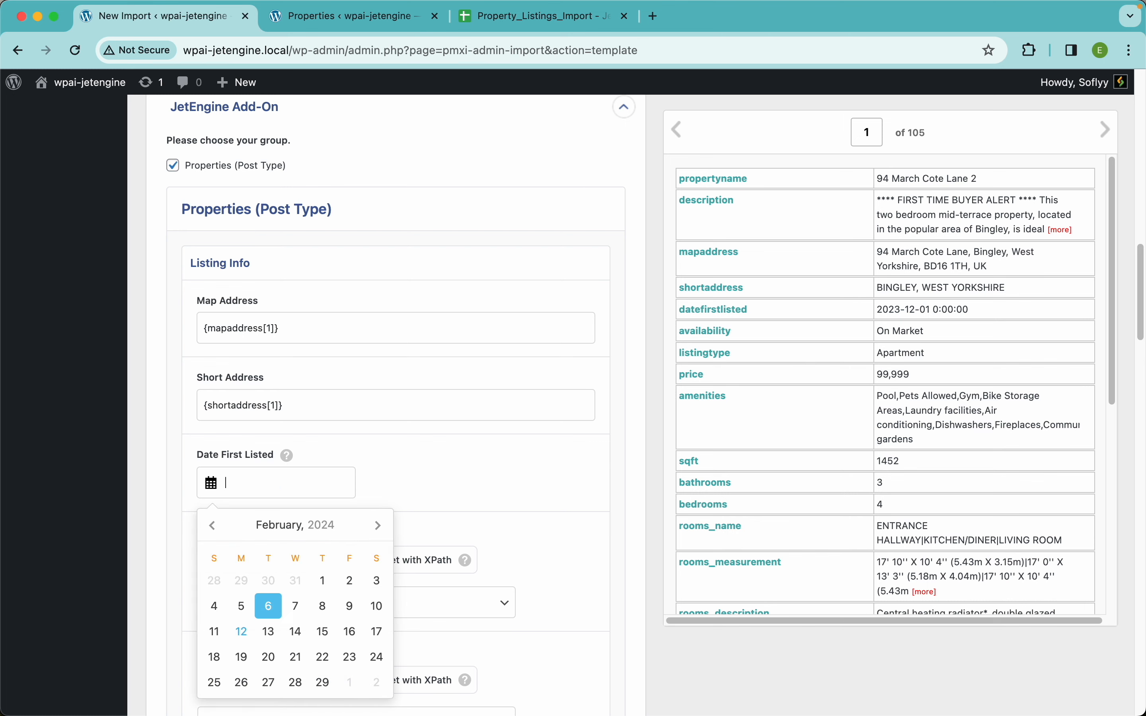
left_click(792, 461)
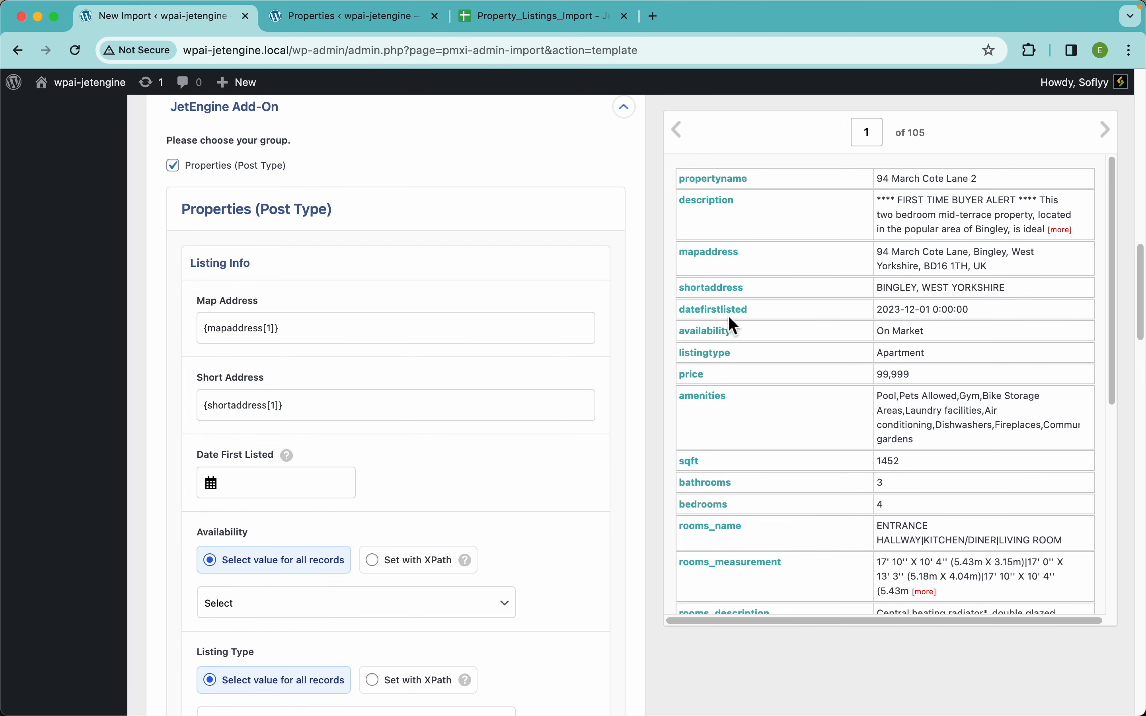
left_click_drag(729, 322, 281, 488)
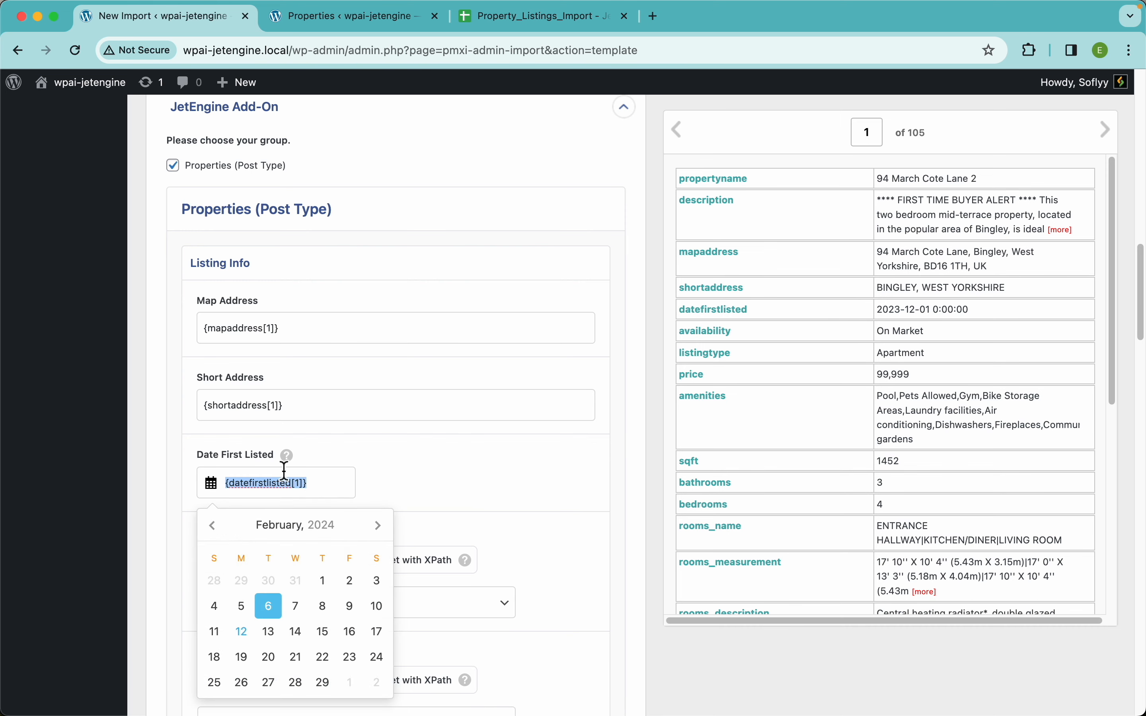
left_click(406, 455)
Set Availability with XPath and map it to the availability data.
scroll(424, 482, "down", 4)
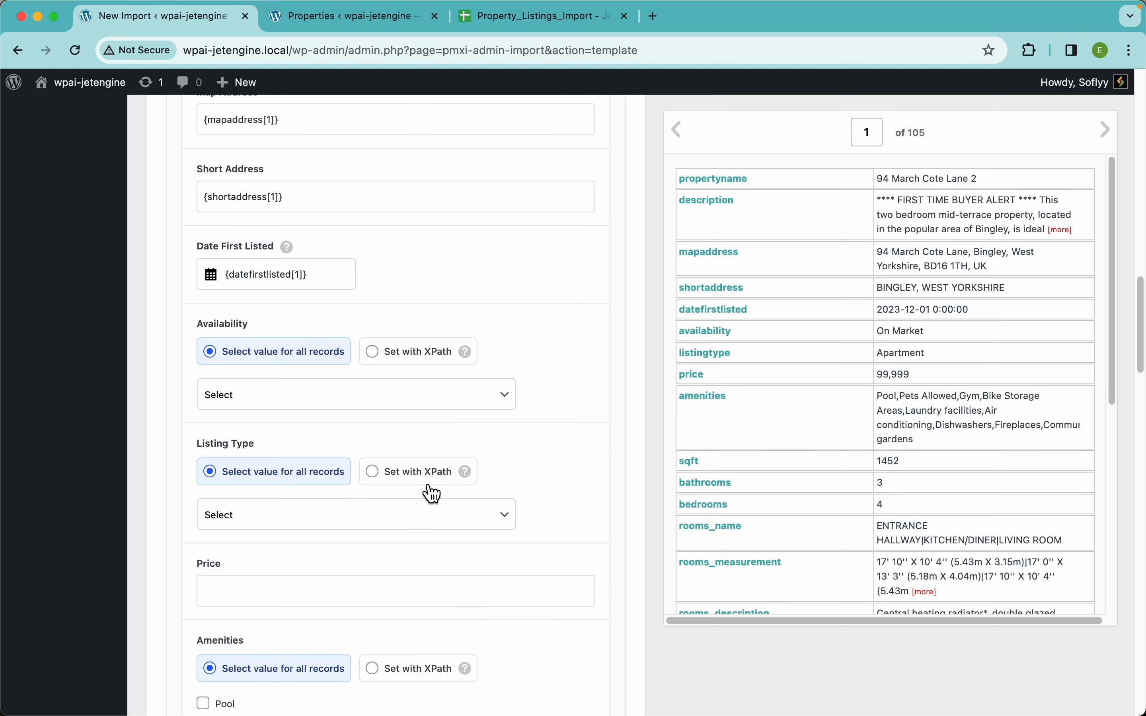
mouse_move(290, 284)
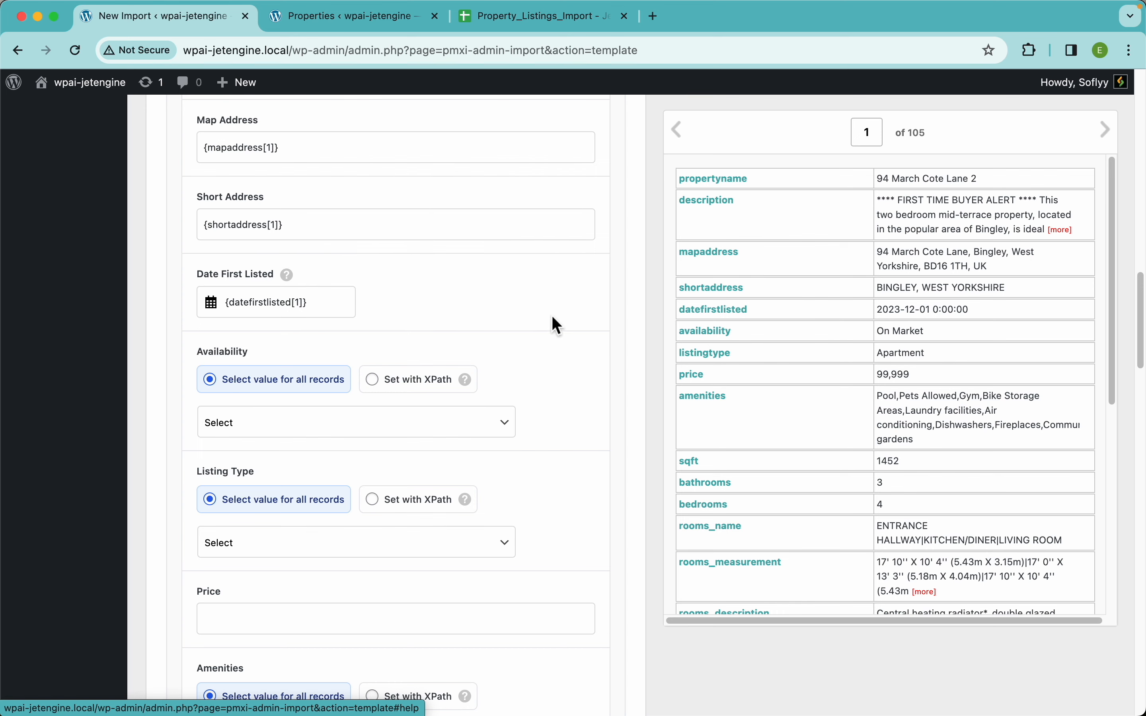
scroll(551, 319, "down", 4)
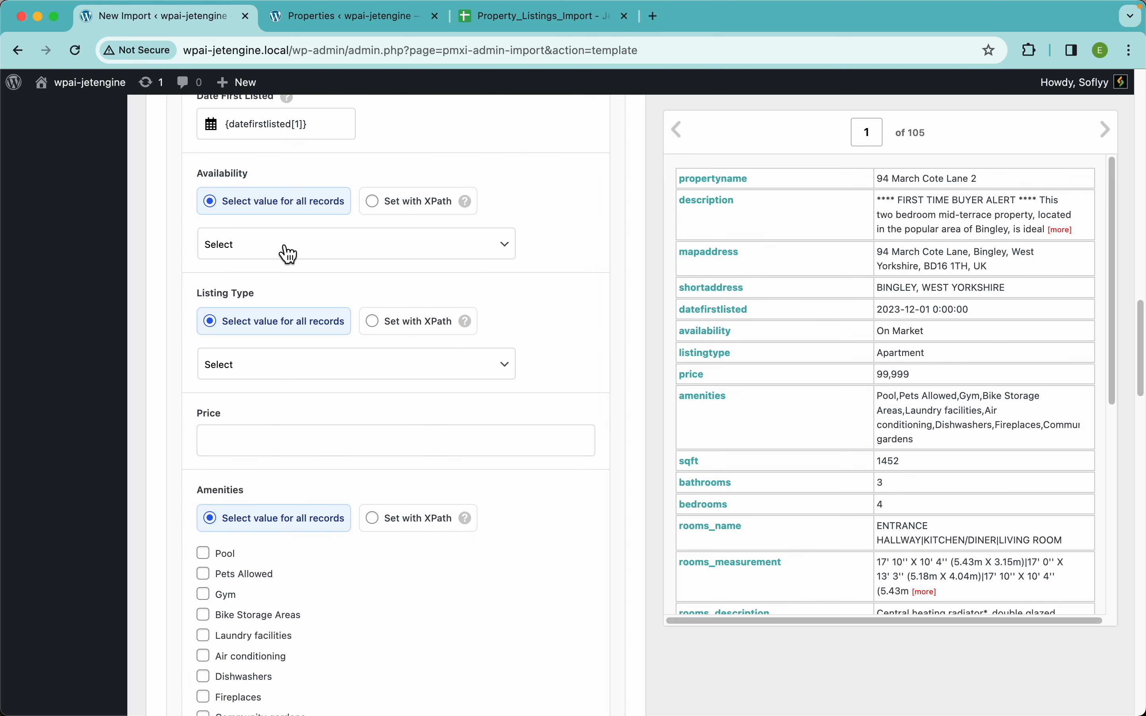
left_click(334, 254)
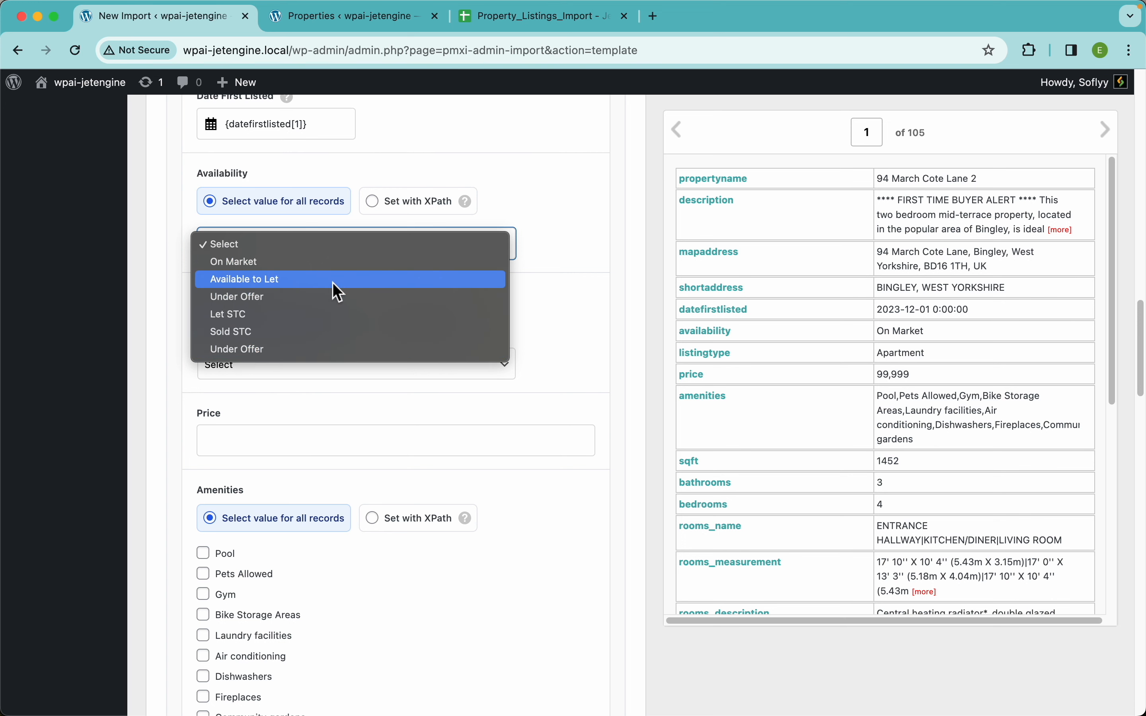
left_click(301, 267)
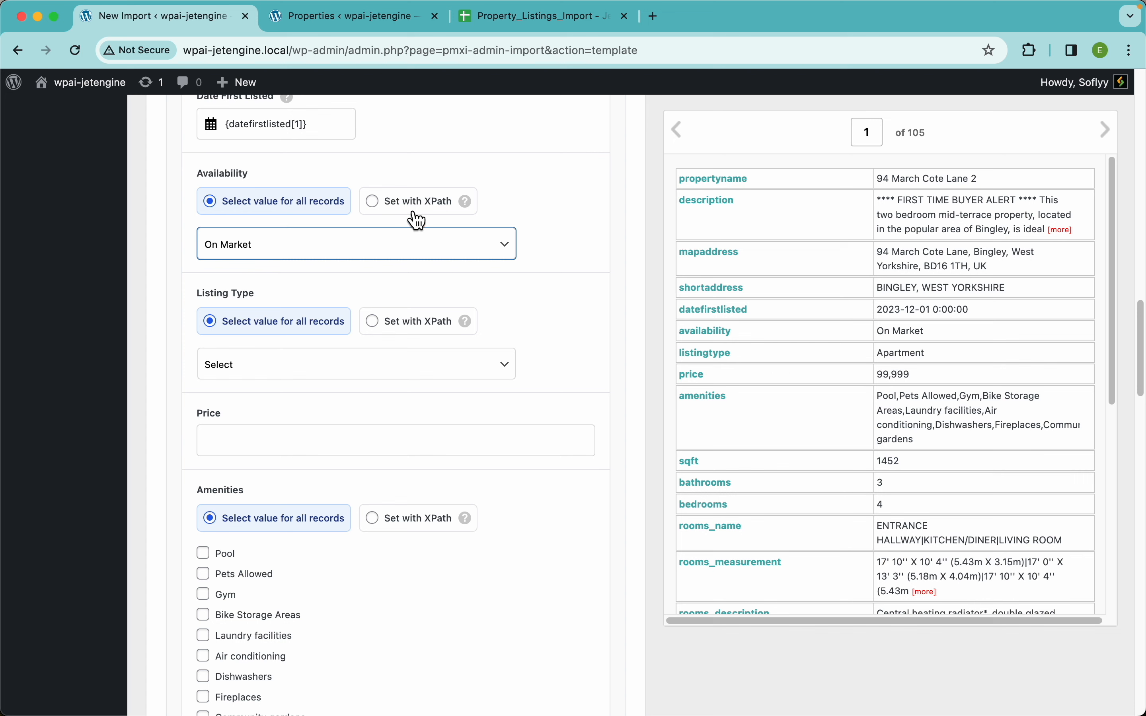
left_click(366, 203)
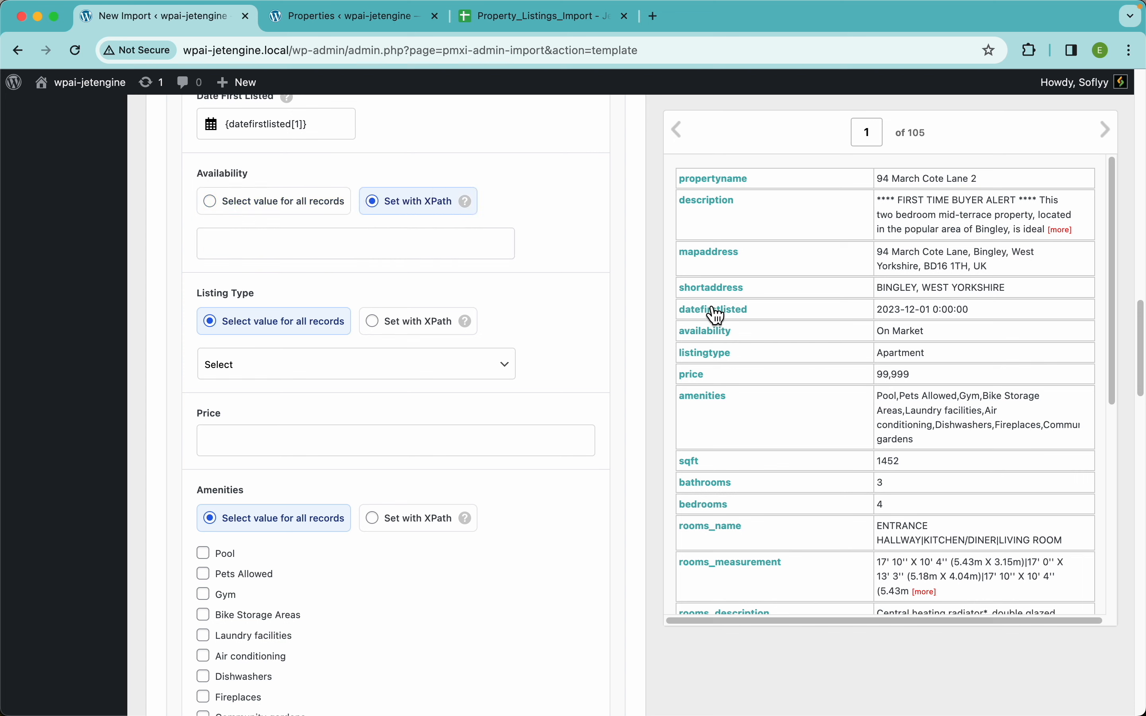
left_click_drag(705, 344, 360, 244)
Set Listing Type with XPath to listingtype and map Price to {price[1]}.
scroll(513, 306, "down", 3)
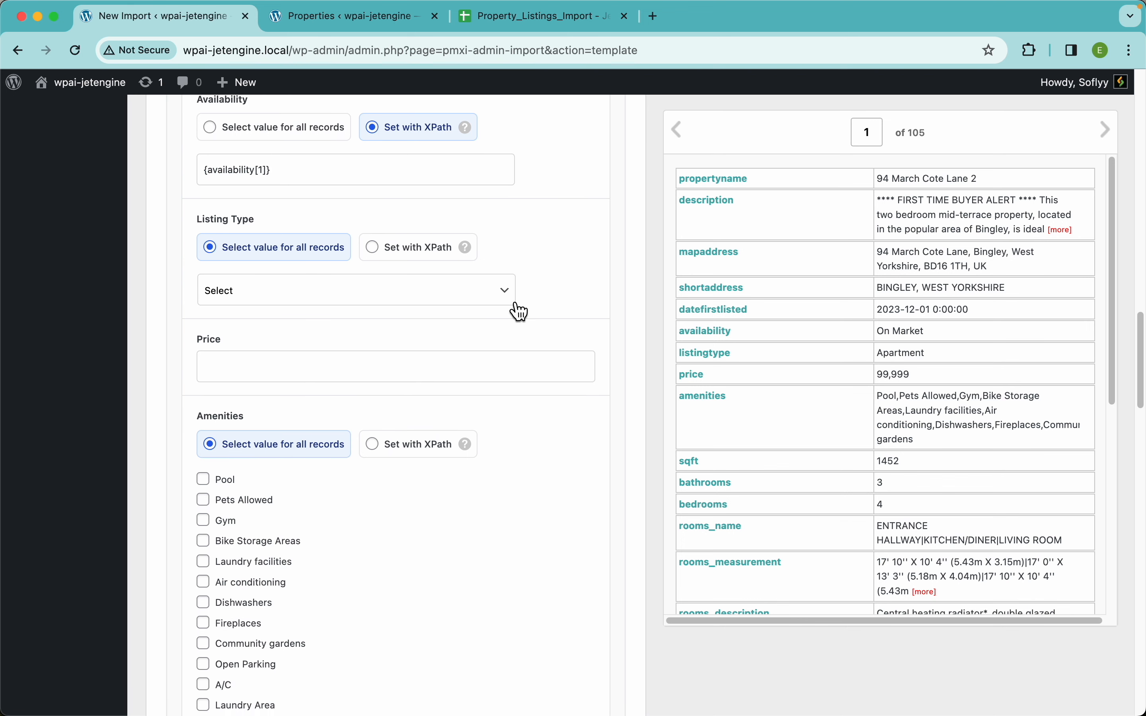
left_click(332, 290)
left_click(537, 237)
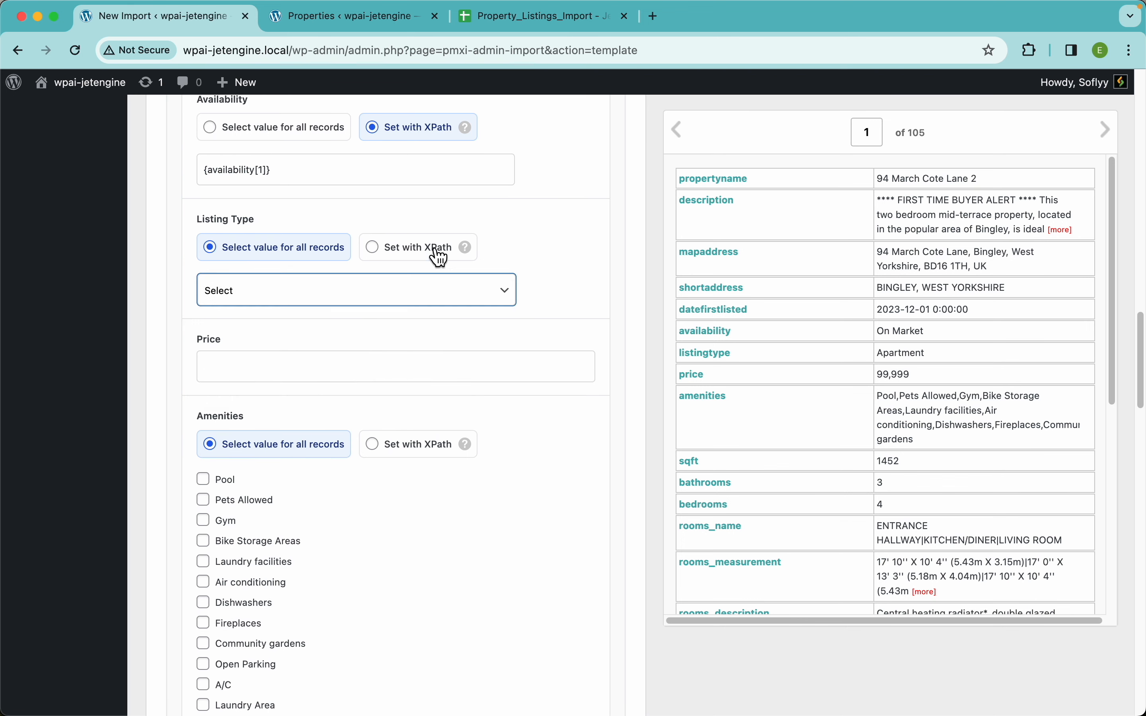
left_click(436, 253)
left_click_drag(710, 358, 495, 324)
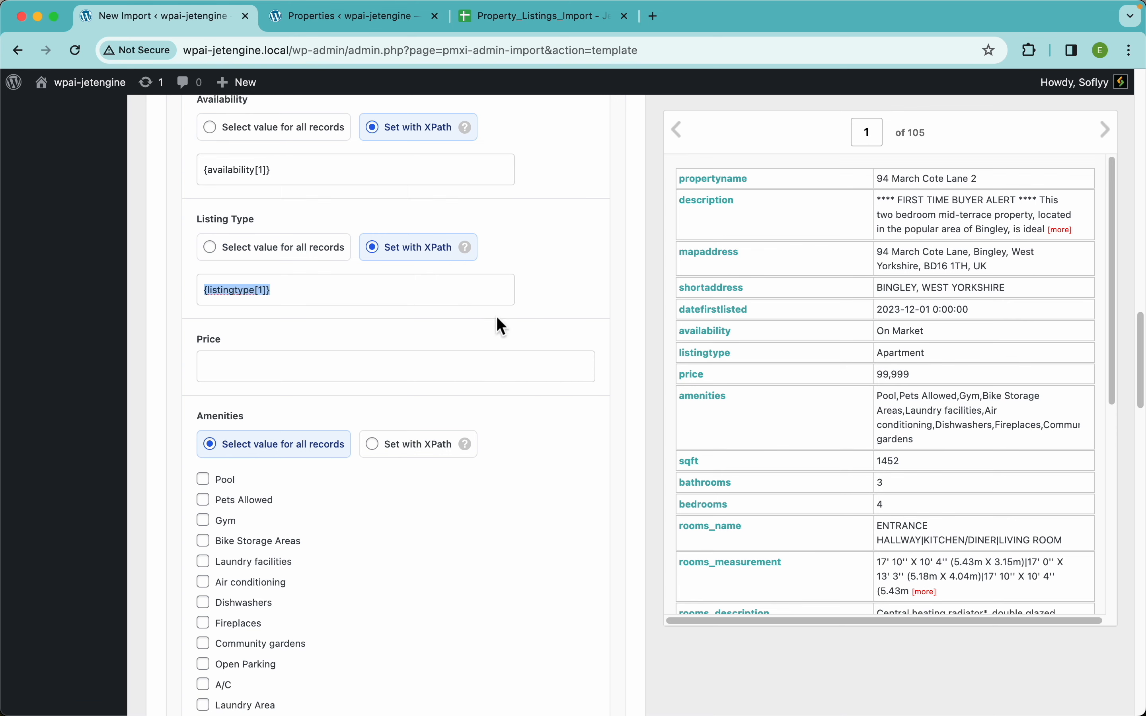
scroll(663, 378, "down", 2)
left_click_drag(694, 375, 475, 326)
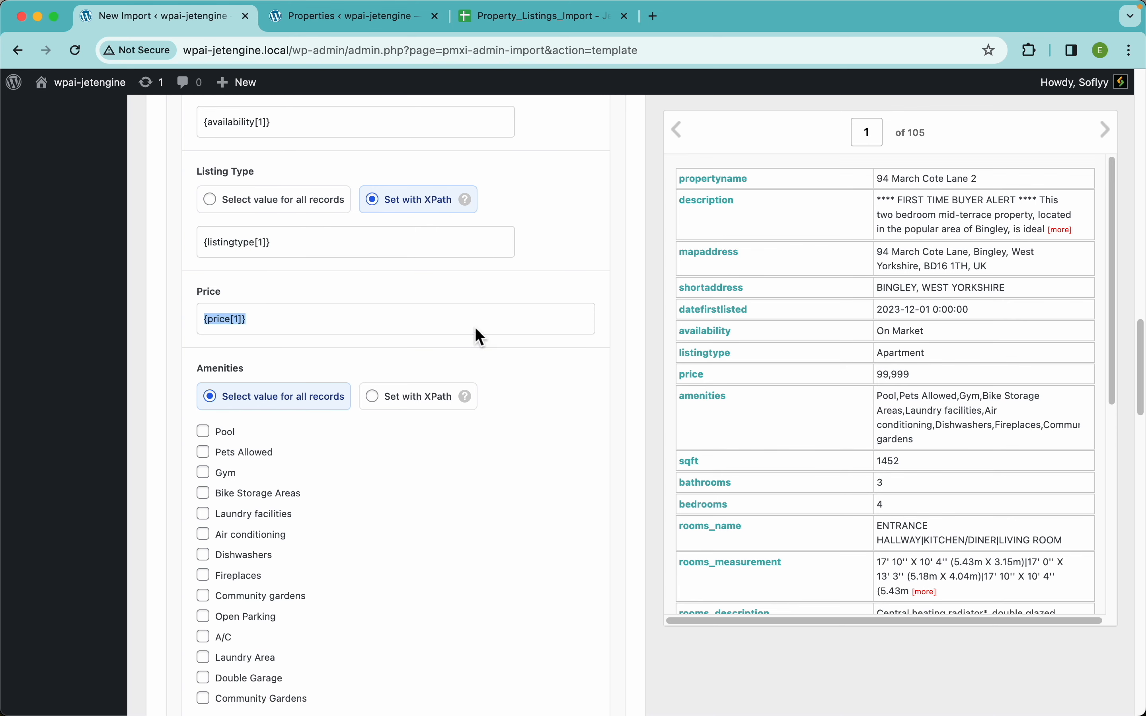
scroll(584, 378, "down", 4)
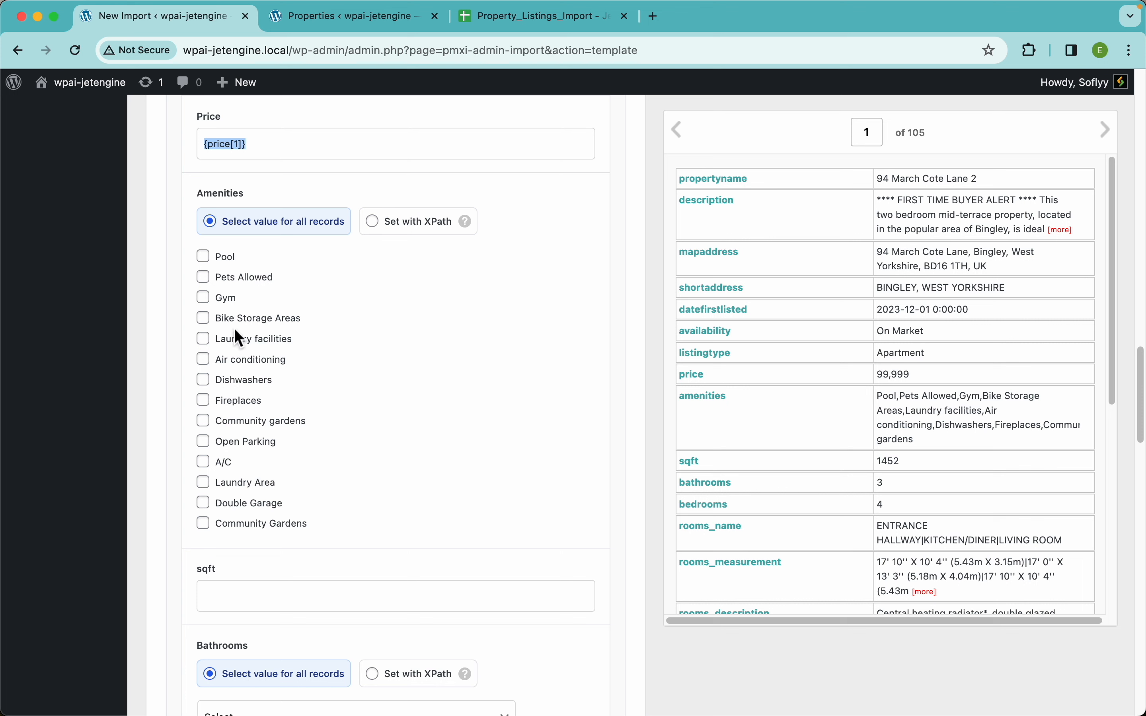
Switch Amenities from ticked checkboxes to Set with XPath using {amenities[1]}.
left_click(251, 318)
left_click(239, 383)
left_click(229, 445)
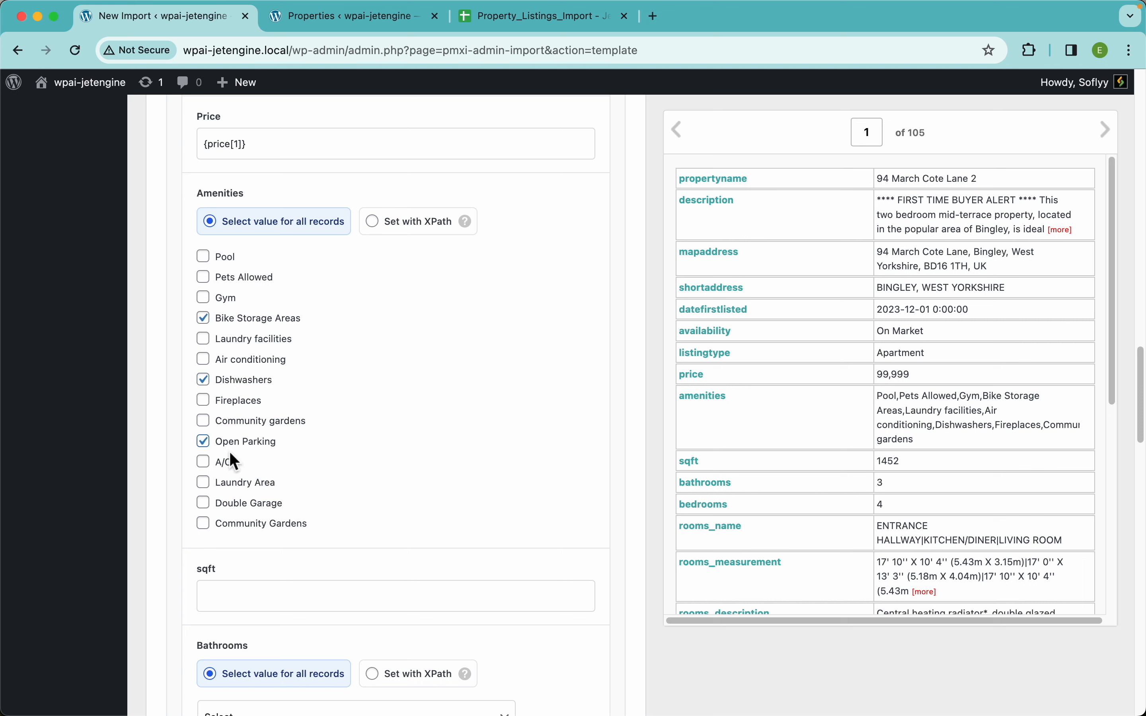
left_click(234, 502)
left_click(403, 229)
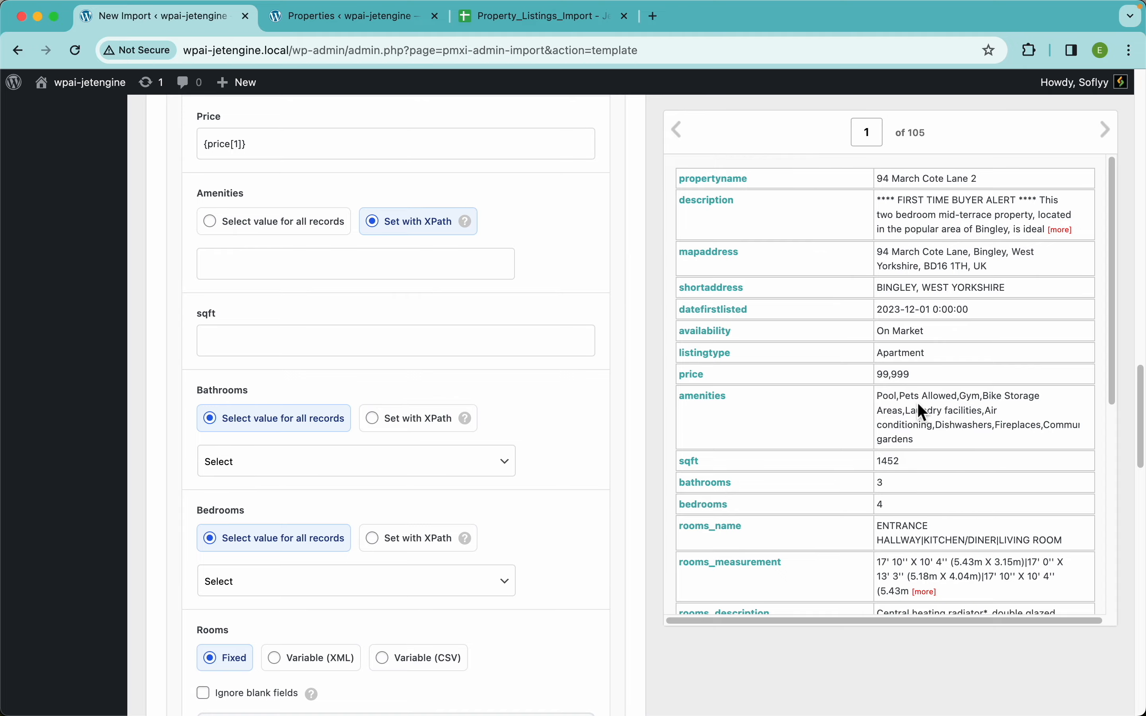
scroll(960, 403, "up", 1)
scroll(961, 404, "up", 3)
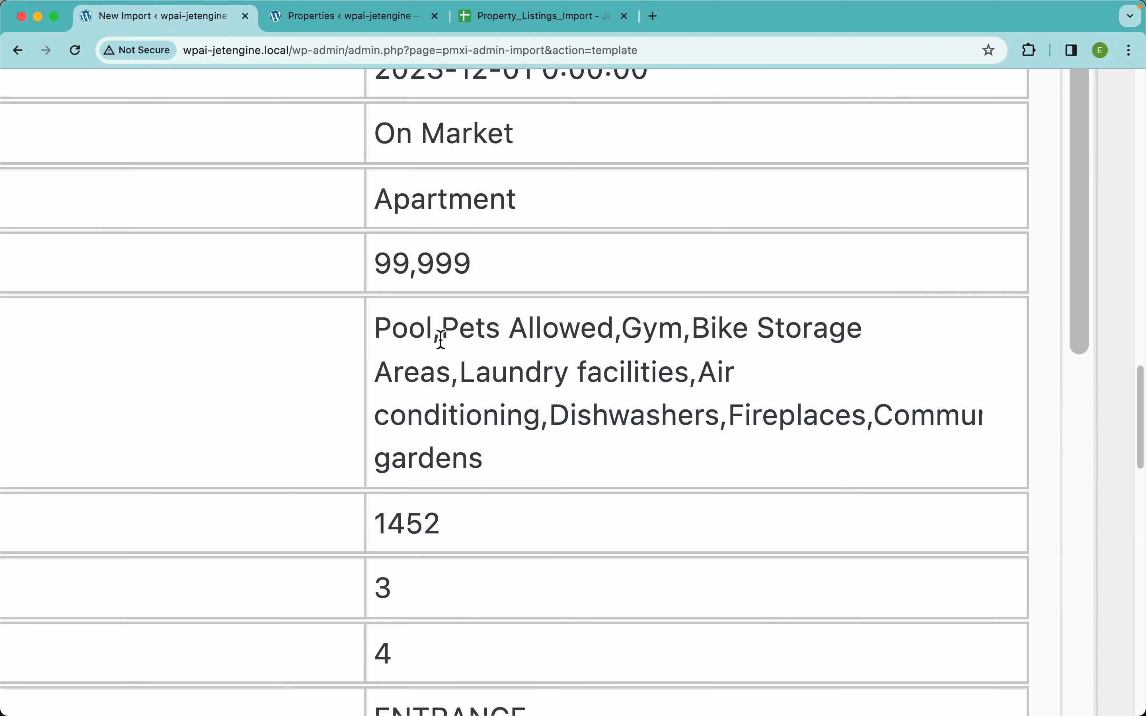
scroll(524, 340, "down", 4)
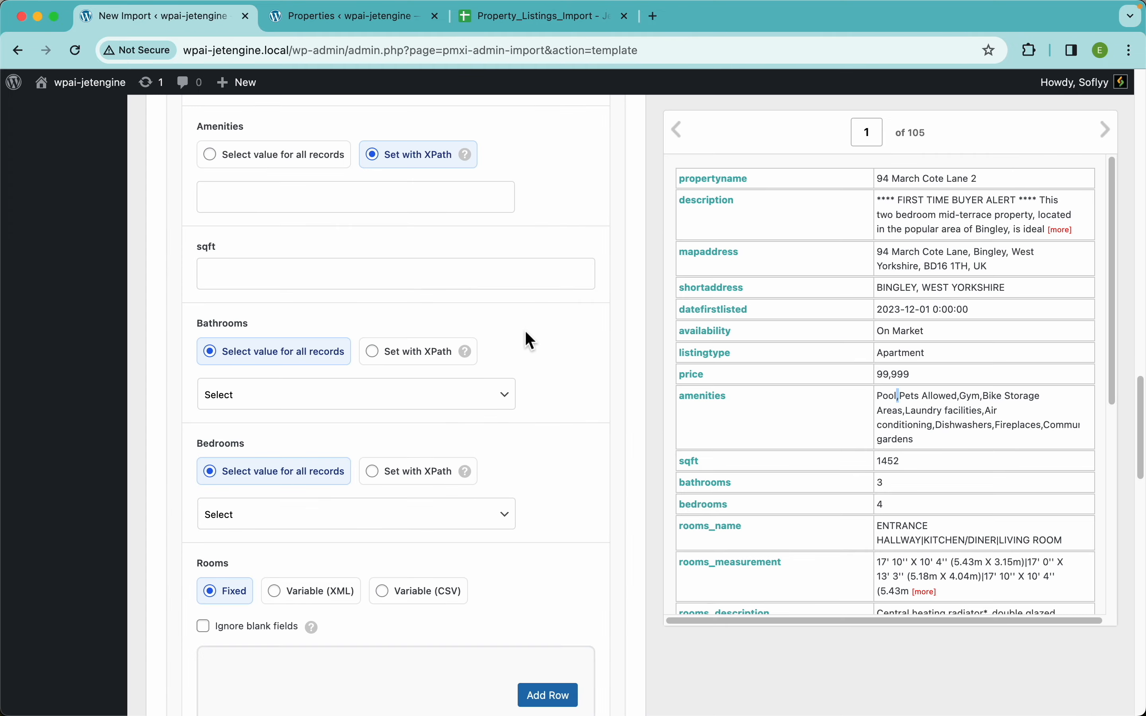
mouse_move(470, 163)
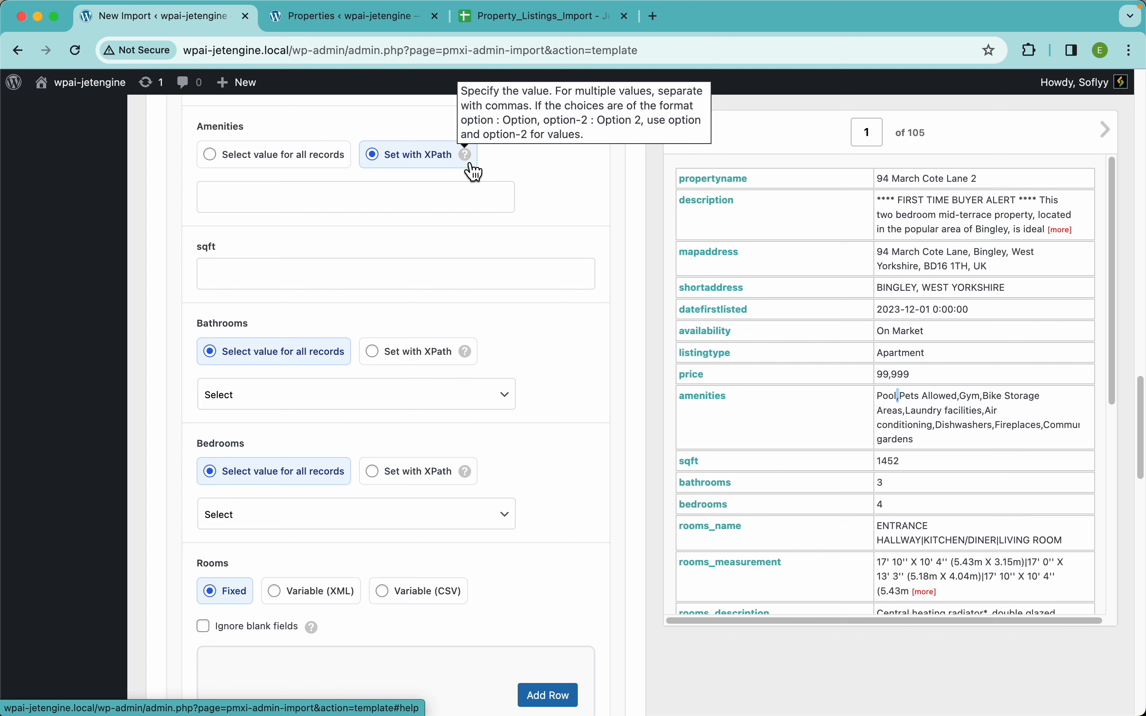
left_click_drag(713, 403, 459, 219)
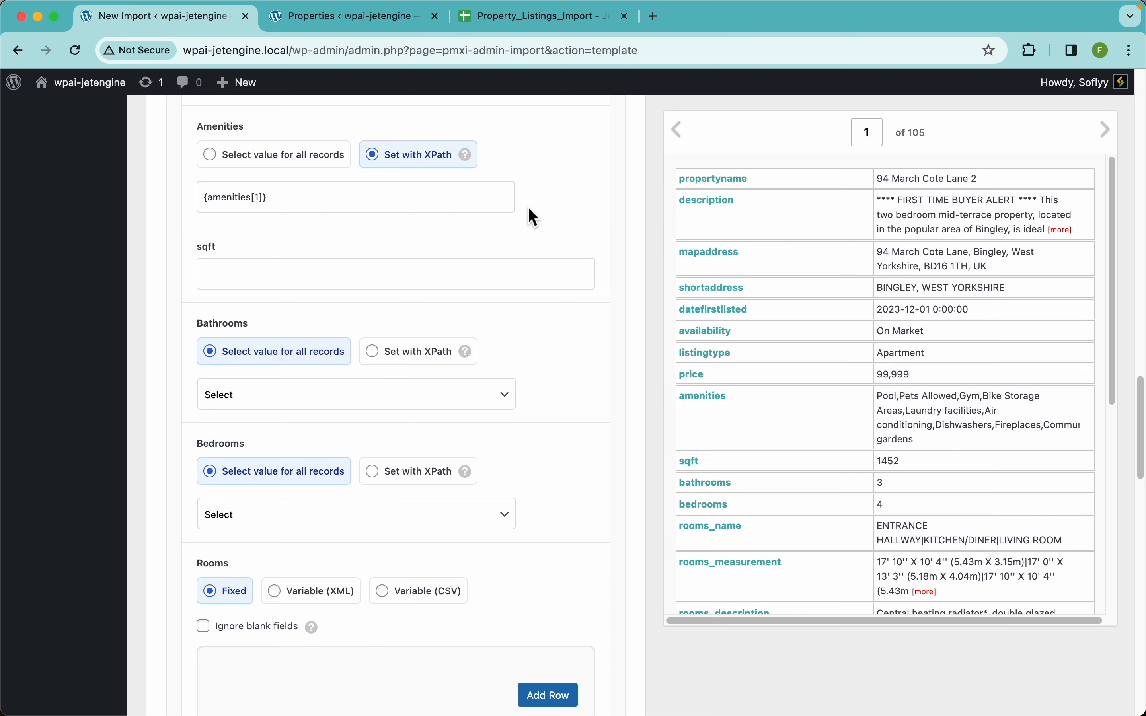
scroll(445, 497, "down", 10)
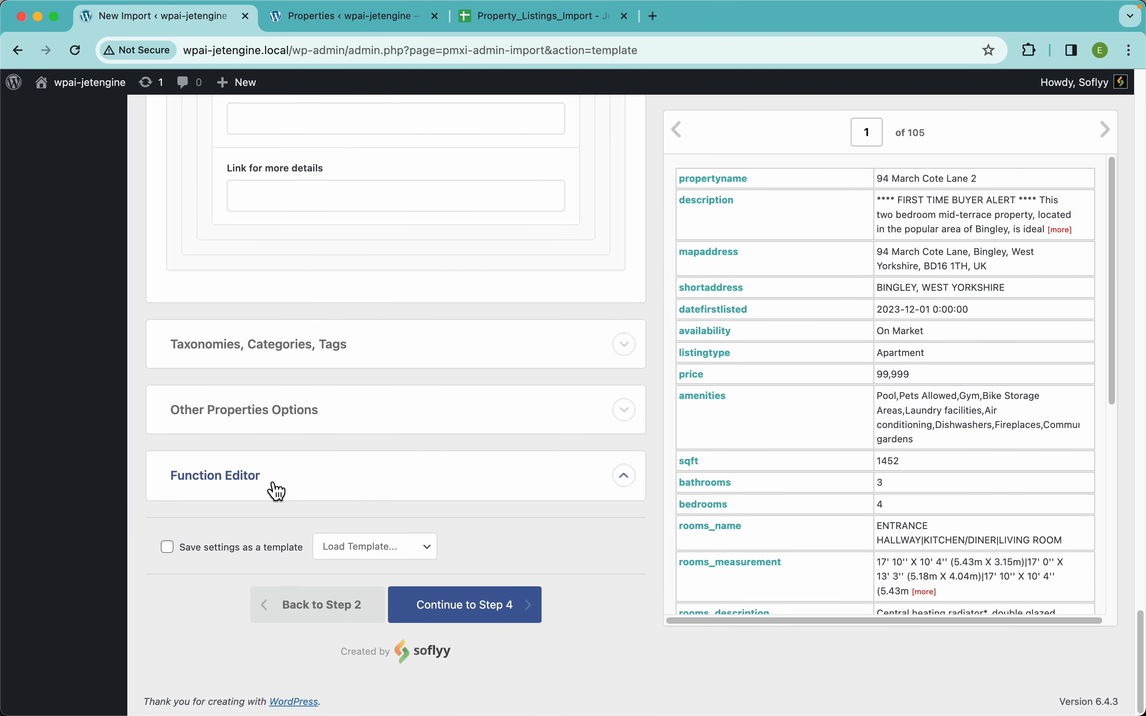
Fill the sqft field from the preview record's data.
left_click(277, 491)
left_click(288, 490)
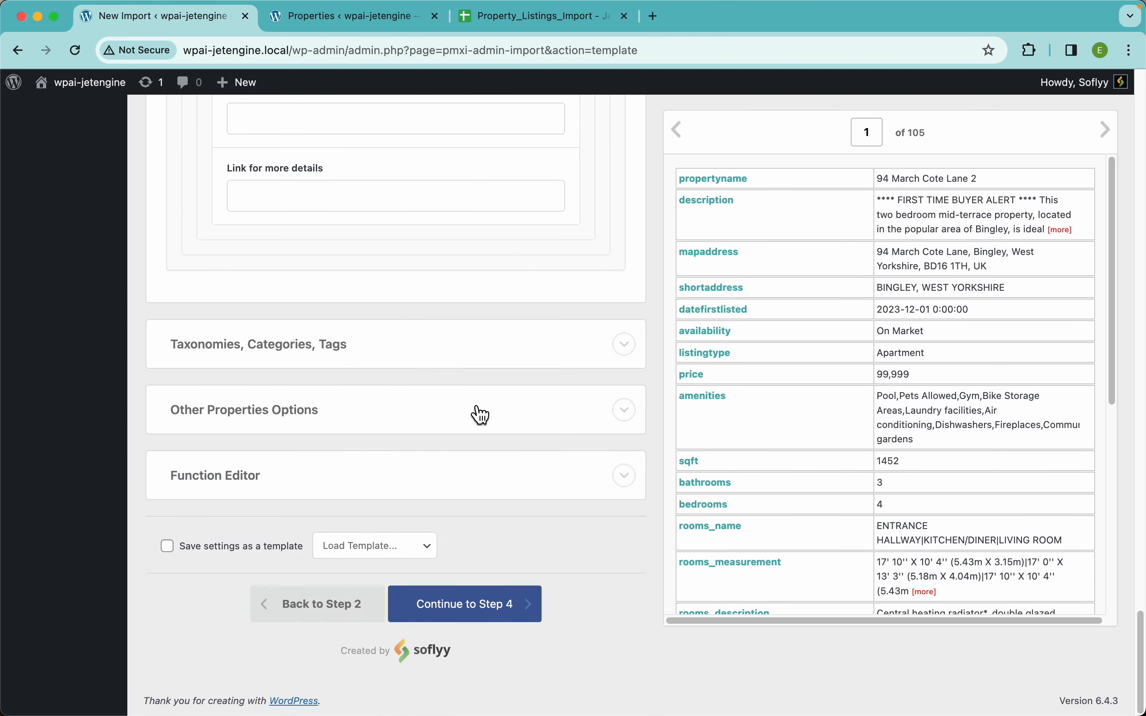
scroll(481, 415, "up", 10)
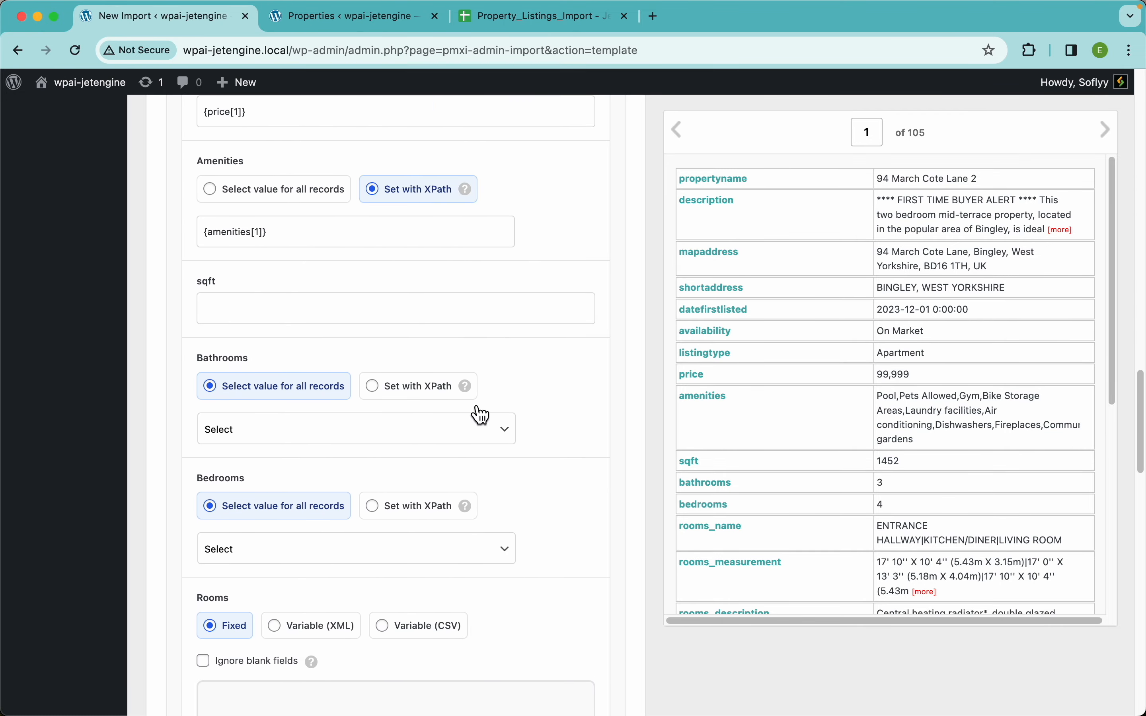
scroll(476, 410, "up", 5)
scroll(476, 410, "down", 5)
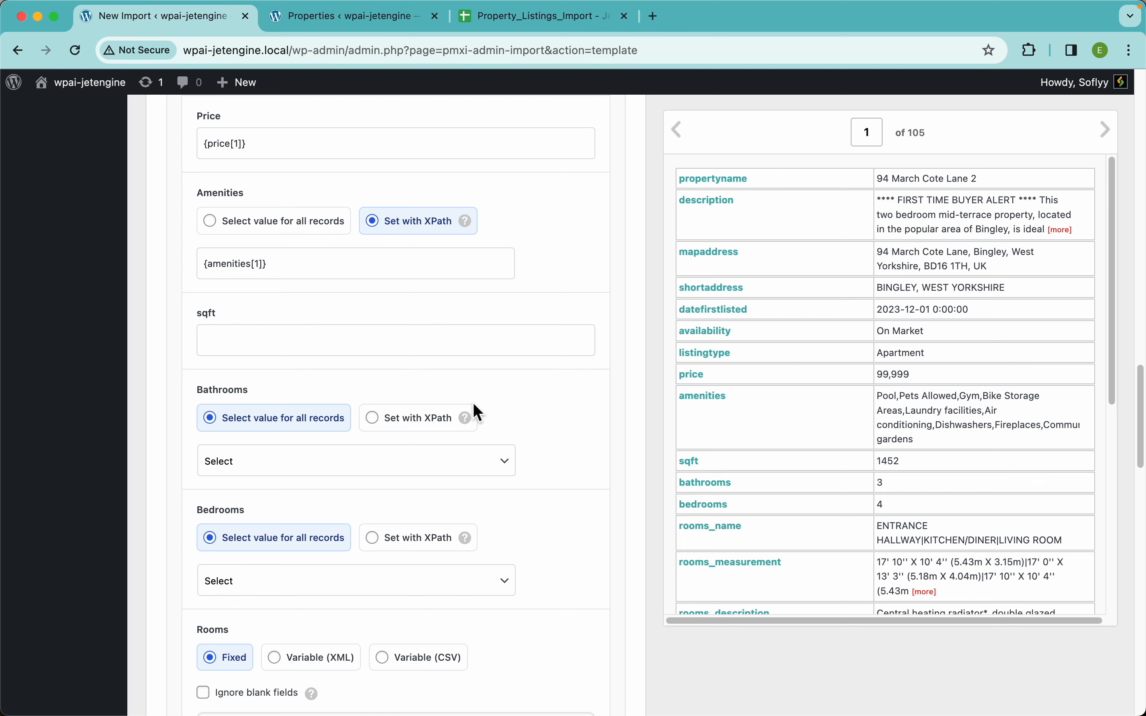
left_click_drag(692, 462, 209, 350)
Map Bathrooms to {bathrooms[1]} and Bedrooms to {bedrooms[1]} via XPath, then view the empty Properties list.
scroll(469, 390, "down", 4)
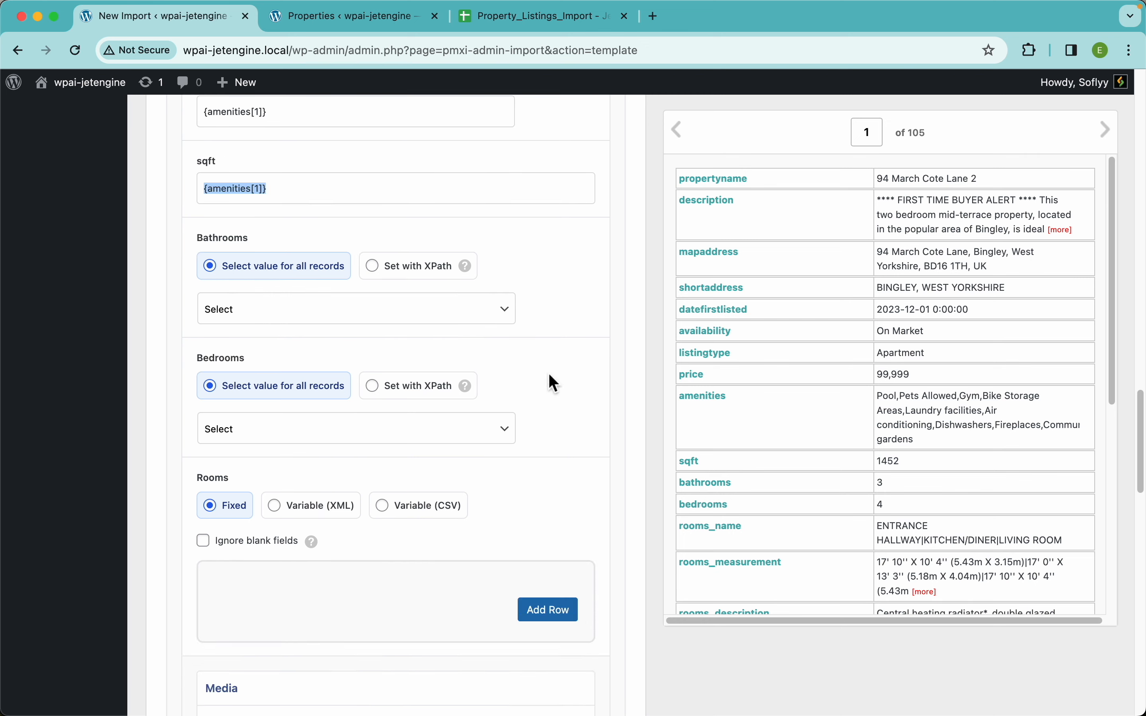
left_click(402, 253)
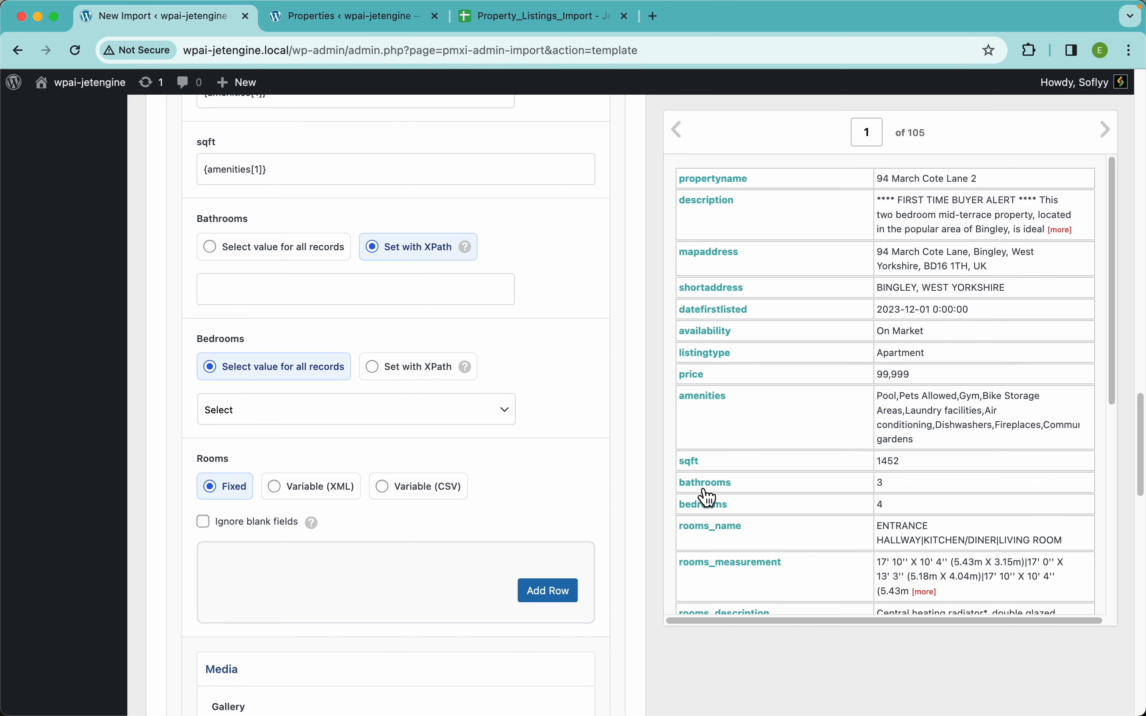
left_click_drag(705, 488, 431, 290)
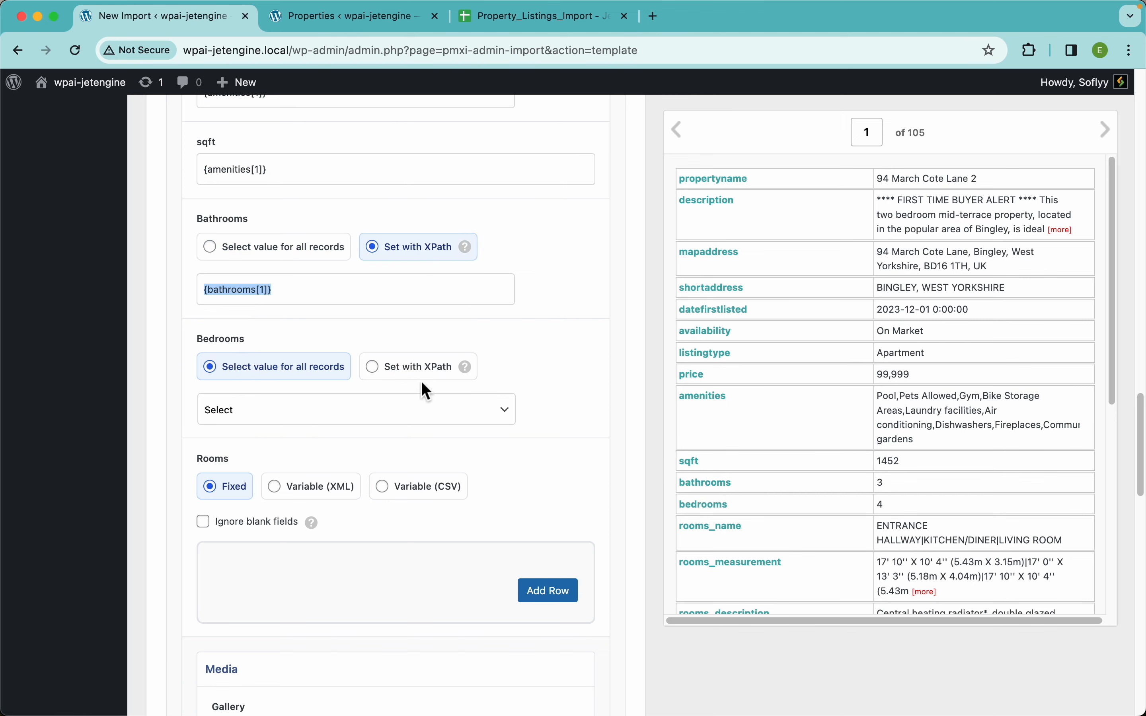
left_click(419, 367)
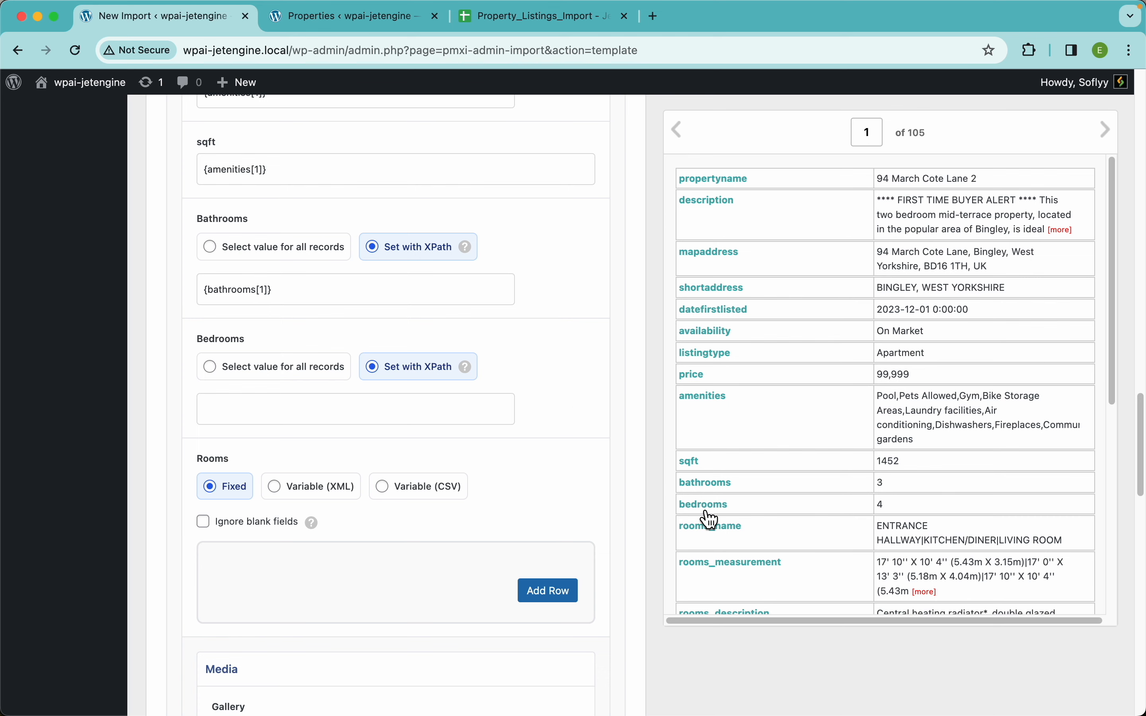
left_click_drag(706, 506, 425, 404)
scroll(553, 440, "down", 5)
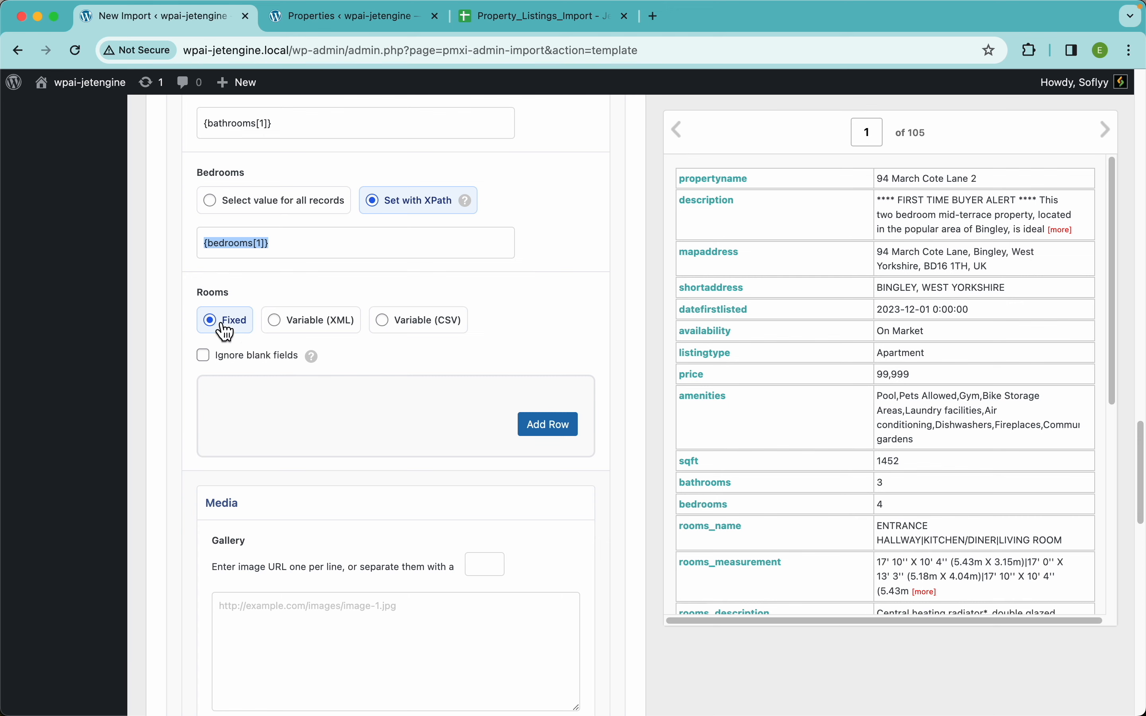
left_click(339, 20)
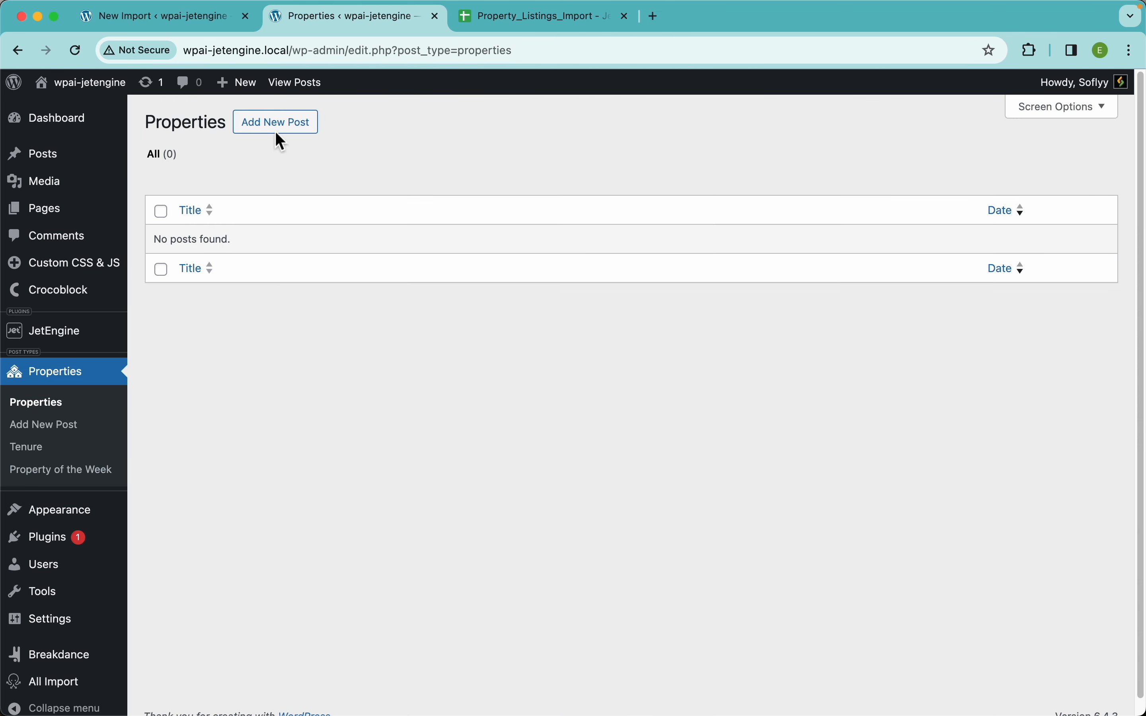
Start a new property, add three empty Rooms items under Listing Info, and return to the import.
left_click(314, 124)
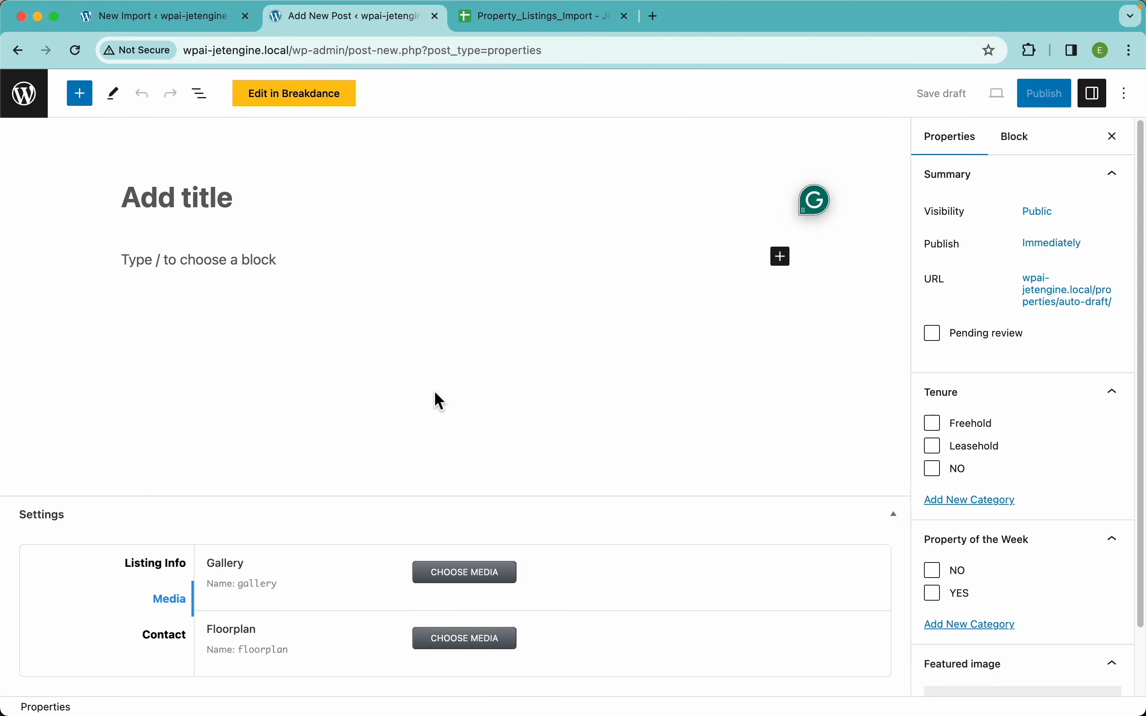
left_click(166, 564)
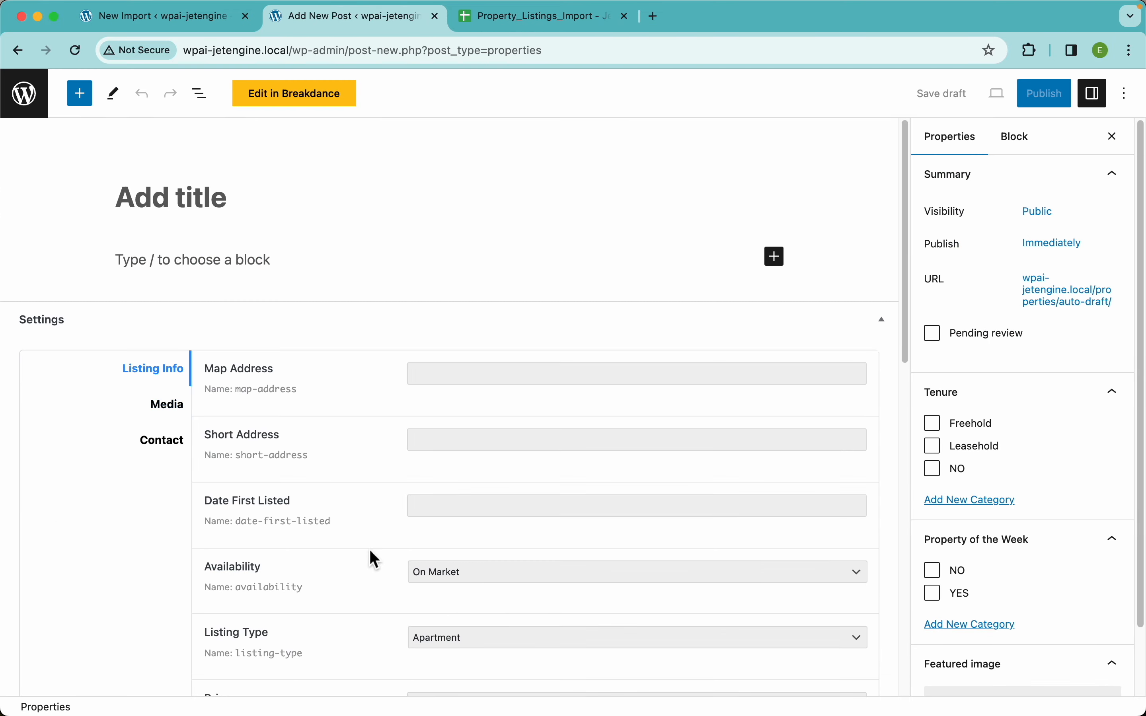
scroll(371, 552, "down", 10)
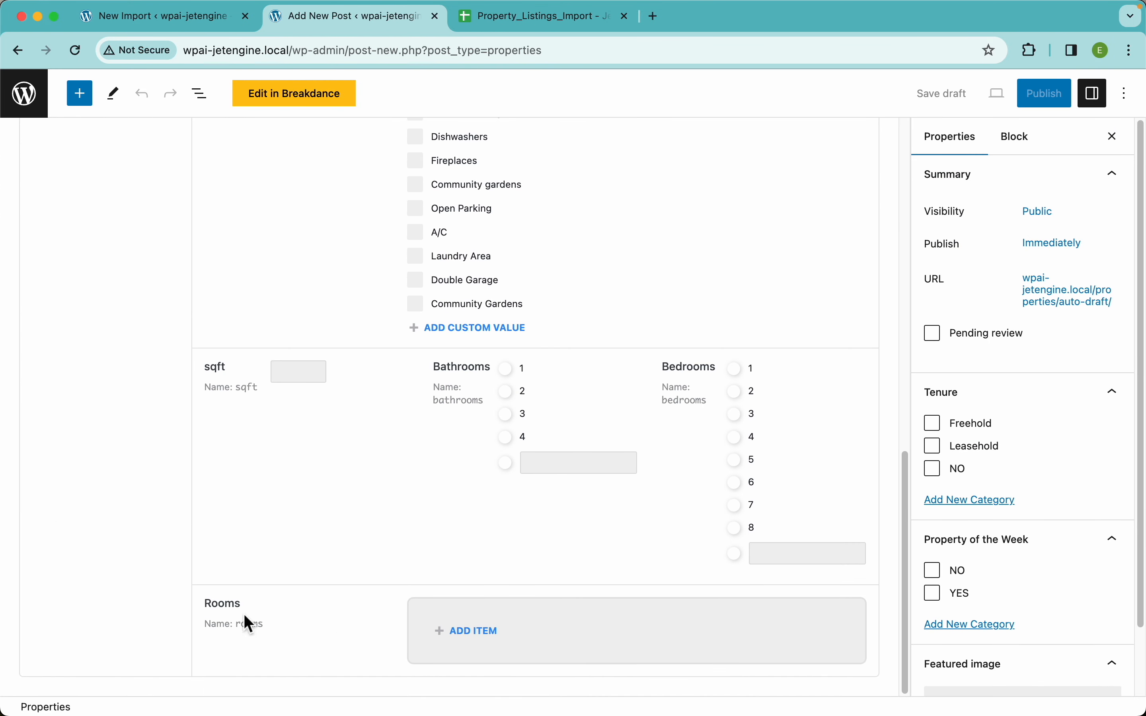
left_click(476, 632)
scroll(559, 611, "down", 6)
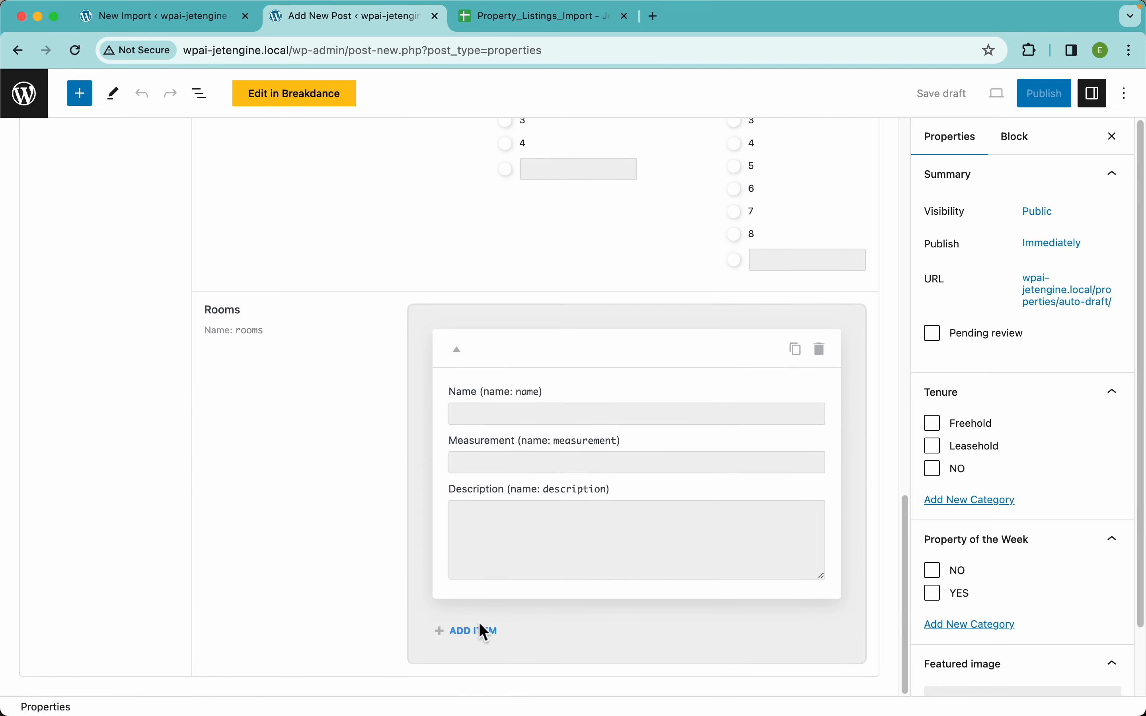
left_click(480, 626)
scroll(555, 597, "down", 6)
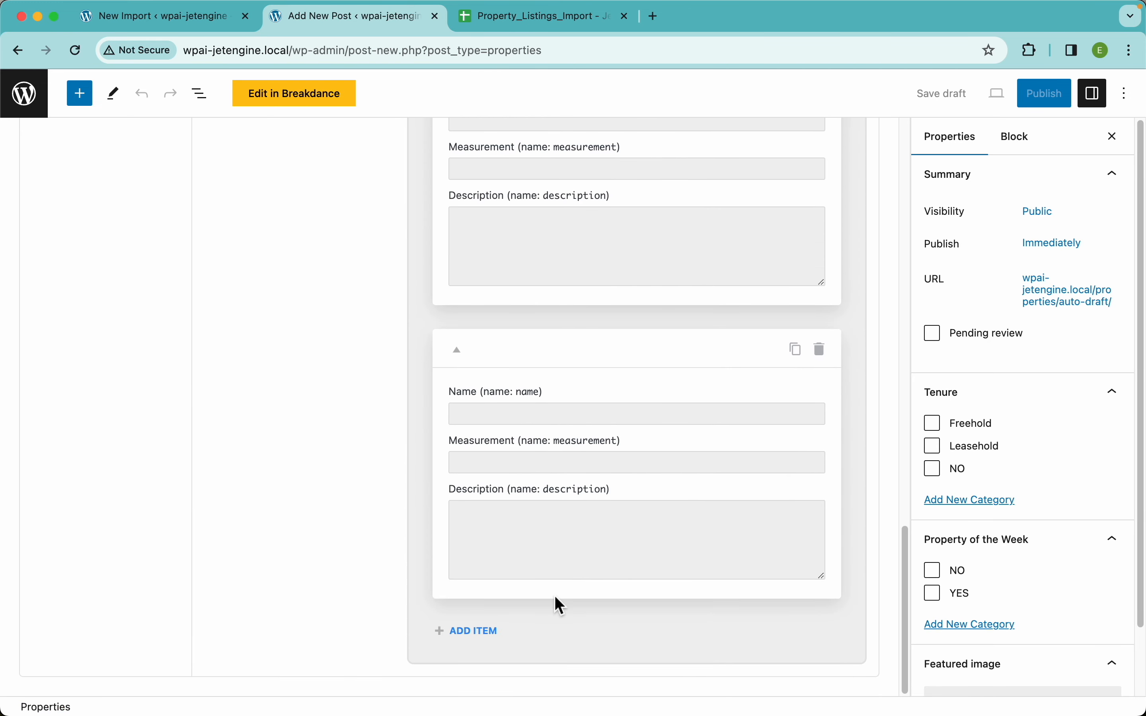
left_click(490, 640)
scroll(486, 636, "down", 6)
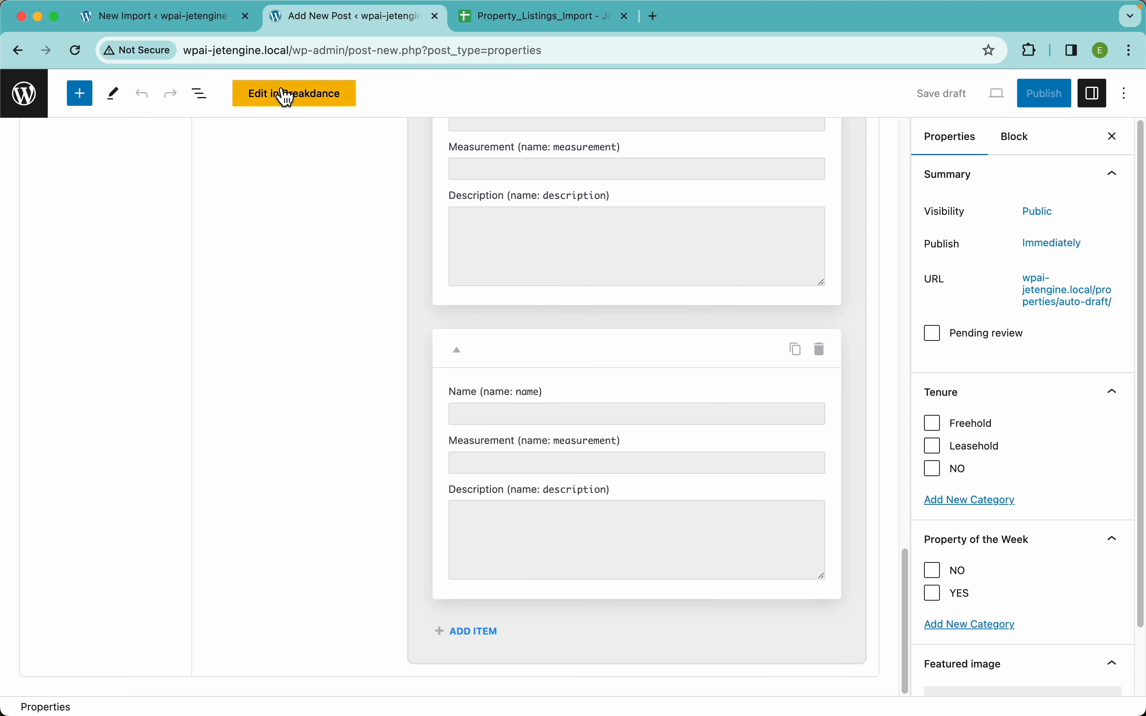
left_click(211, 22)
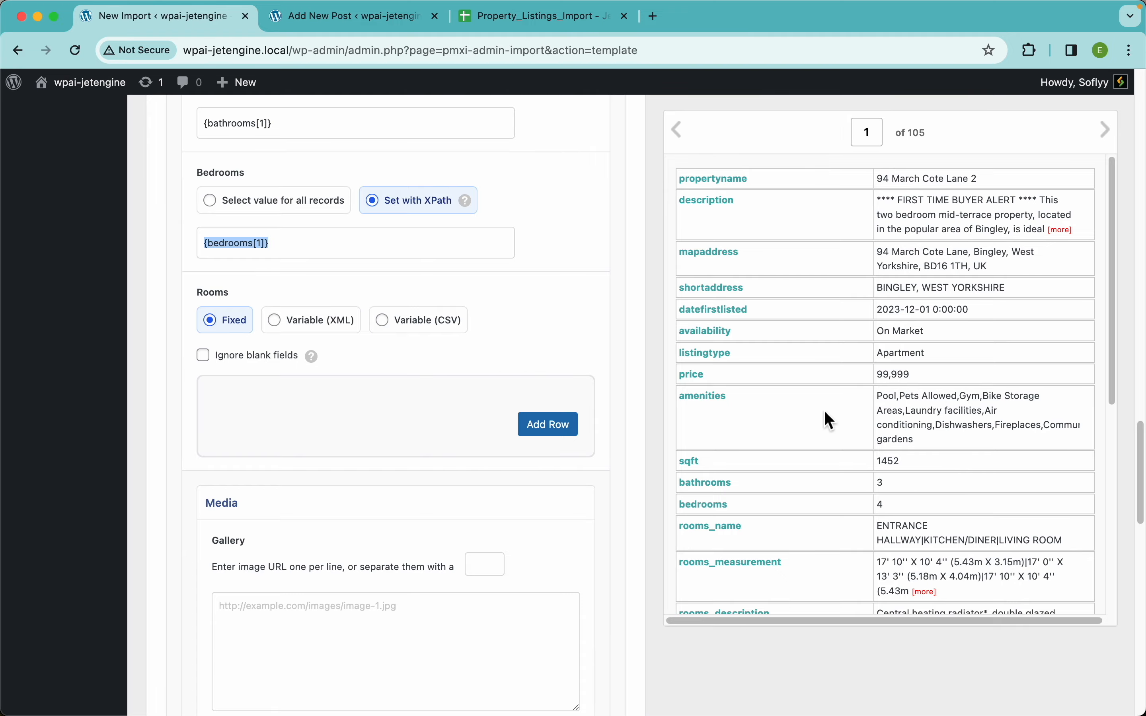
Highlight room names ENTRANCE HALLWAY, KITCHEN/DINER, LIVING ROOM, their pipe separator and a measurement.
scroll(830, 468, "down", 4)
scroll(804, 423, "up", 5)
scroll(804, 423, "up", 3)
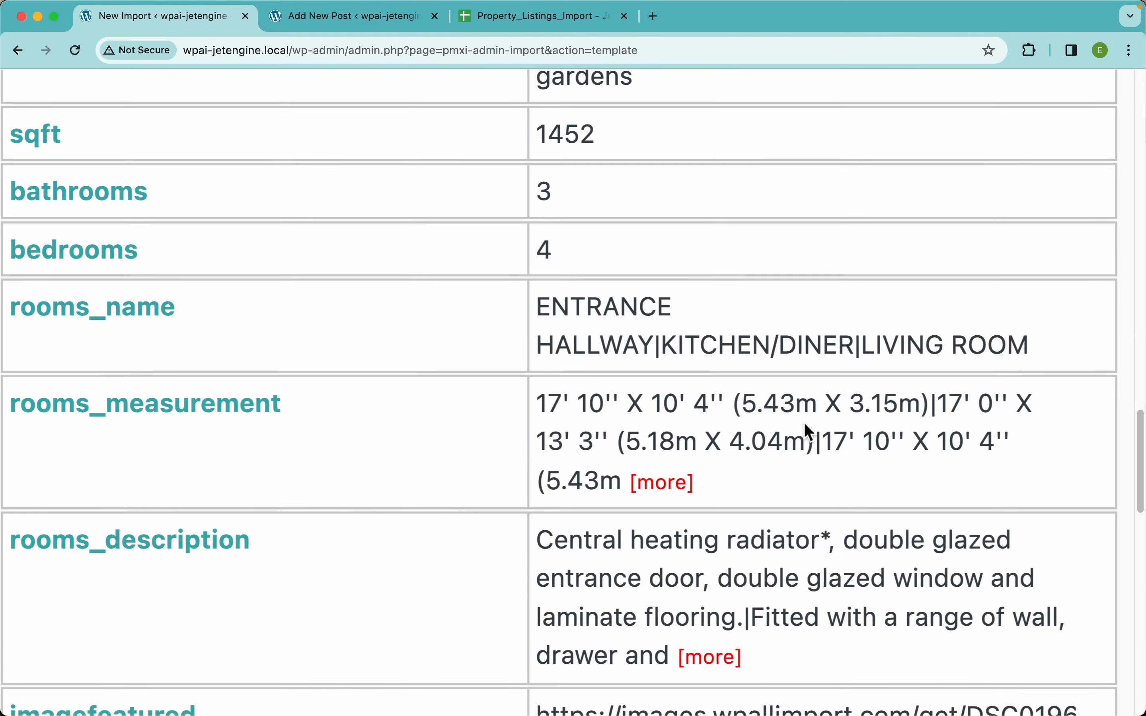
scroll(804, 422, "down", 2)
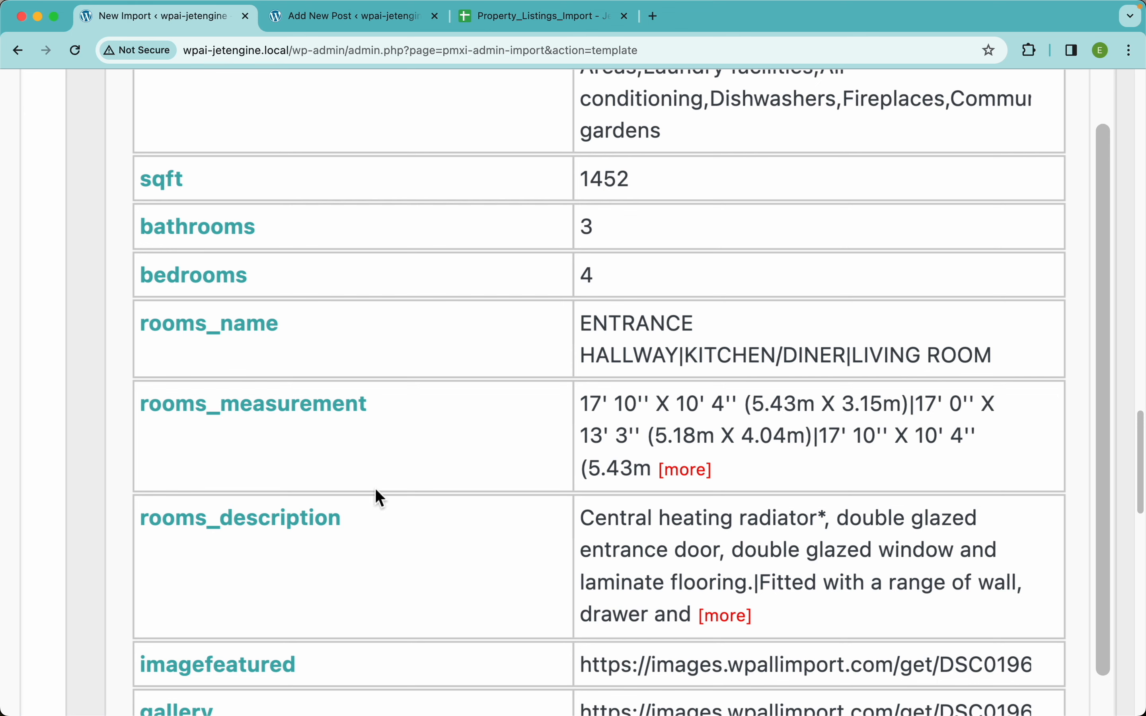
left_click_drag(679, 356, 583, 325)
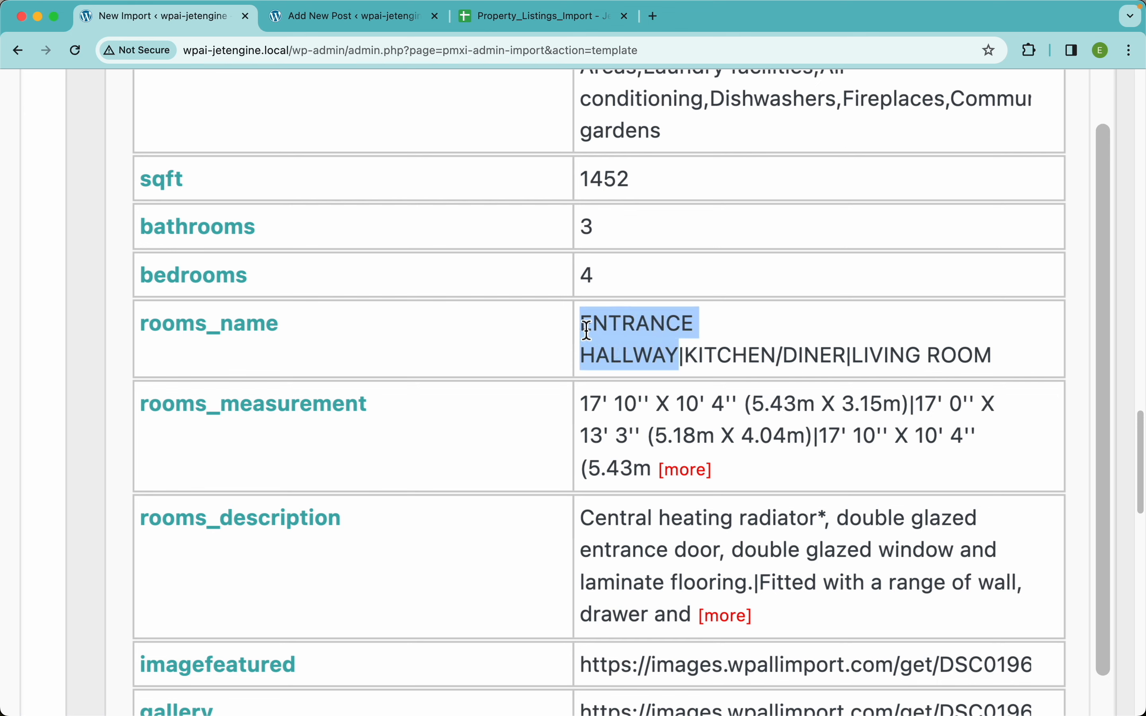
left_click_drag(850, 363, 685, 357)
left_click_drag(1001, 362, 852, 356)
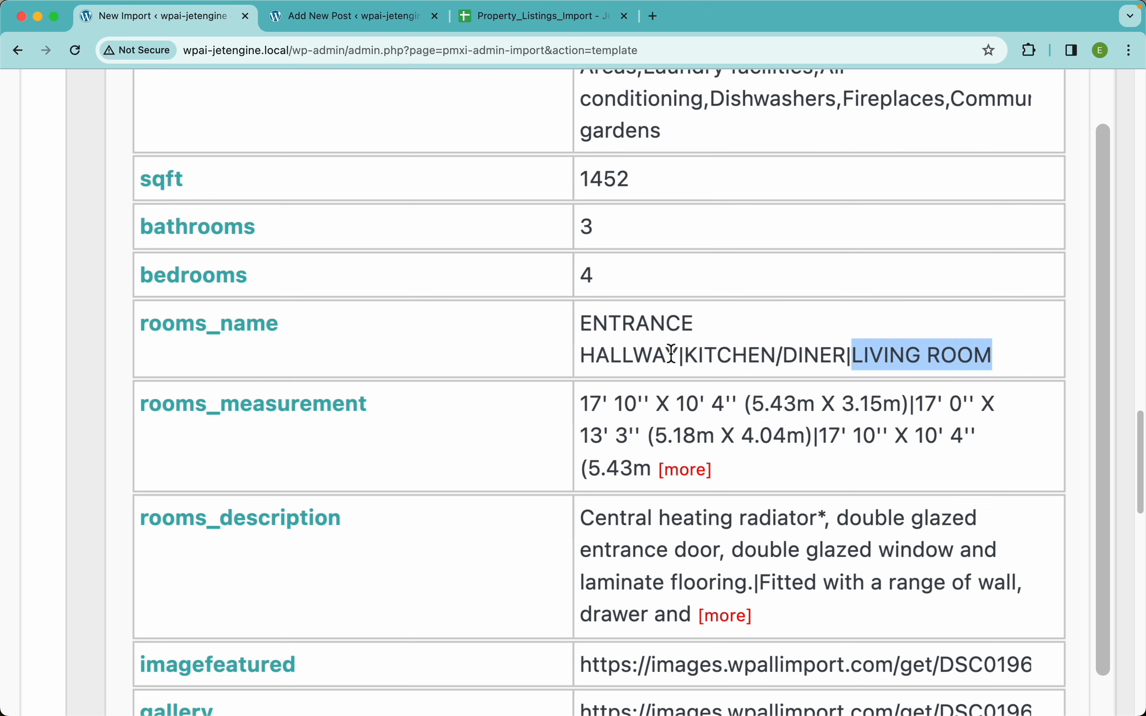
left_click_drag(685, 358, 680, 358)
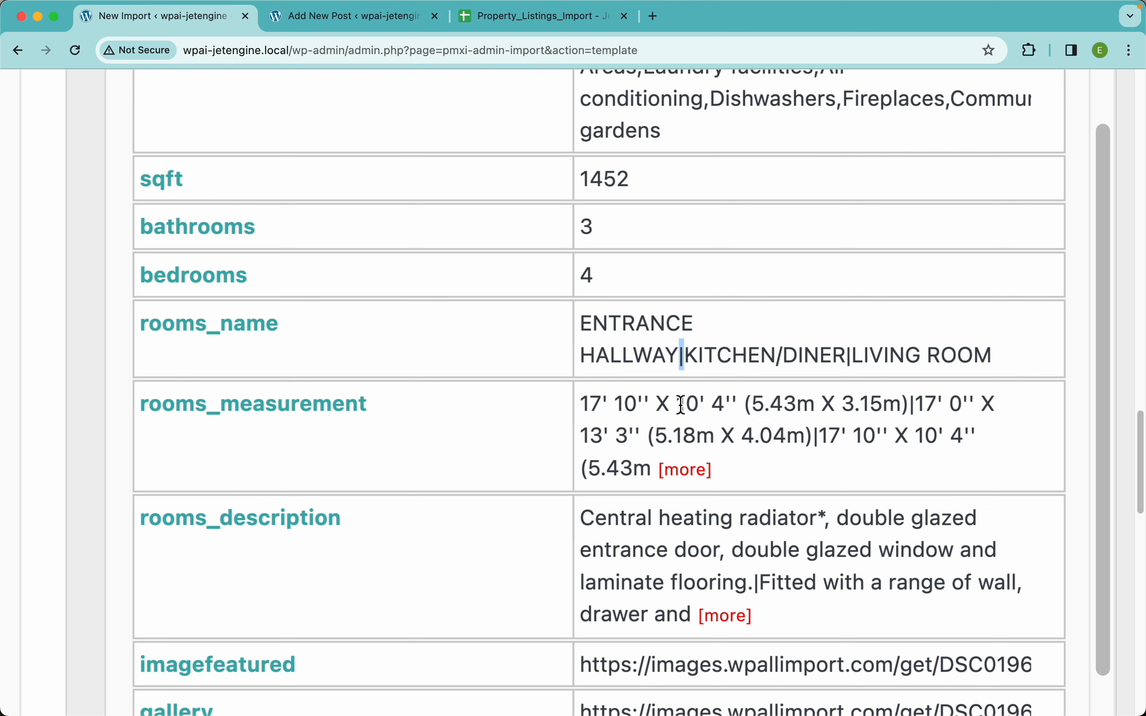
mouse_move(909, 405)
left_mouse_down()
mouse_move(581, 406)
mouse_move(882, 391)
mouse_move(918, 398)
mouse_move(913, 409)
left_mouse_up()
Check record 2 of 105, then set Rooms to Variable (CSV) split on |.
scroll(752, 521, "down", 3)
scroll(752, 521, "down", 3)
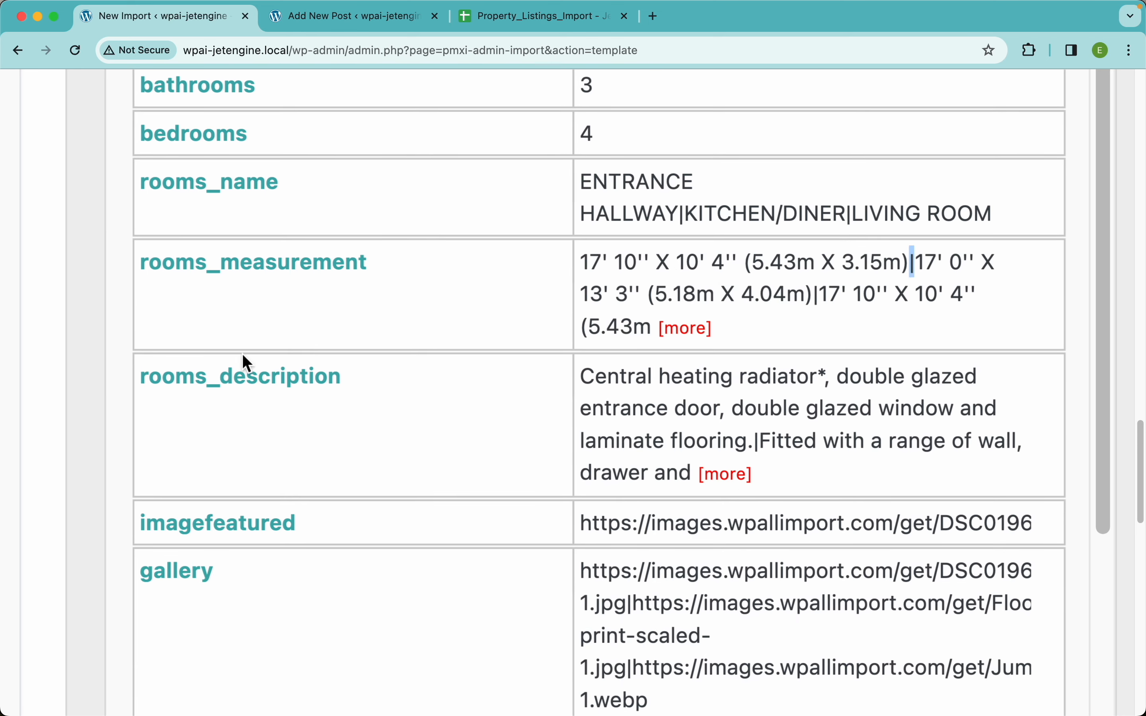
scroll(578, 395, "up", 3)
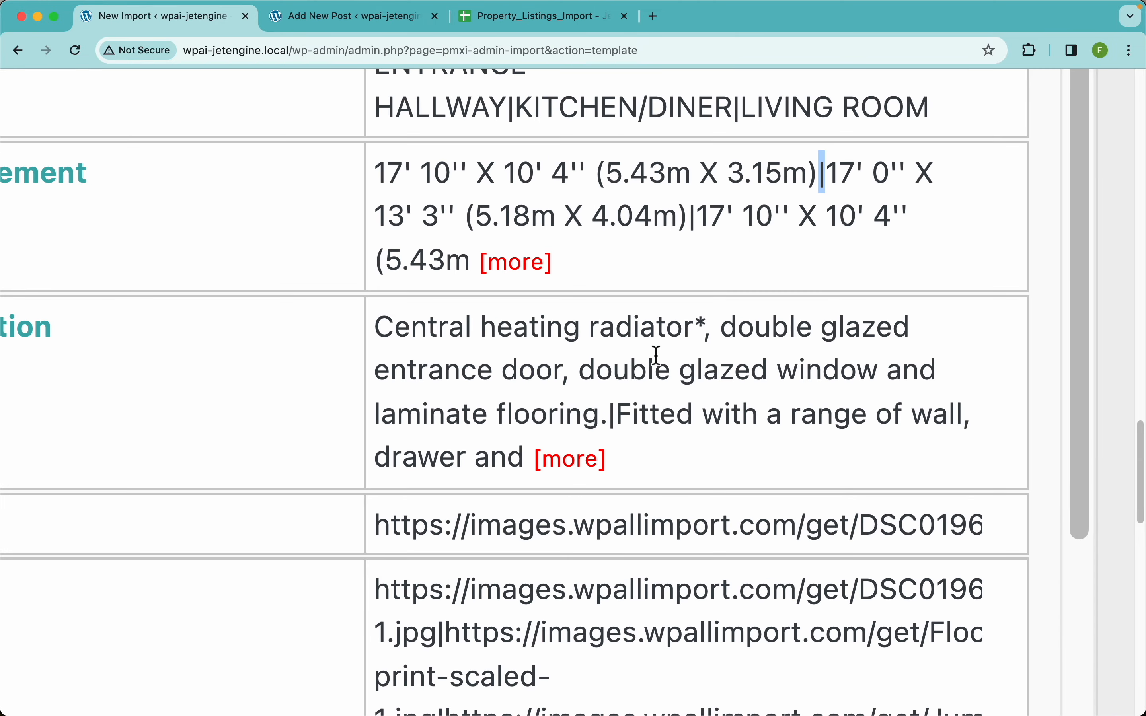
scroll(655, 356, "down", 10)
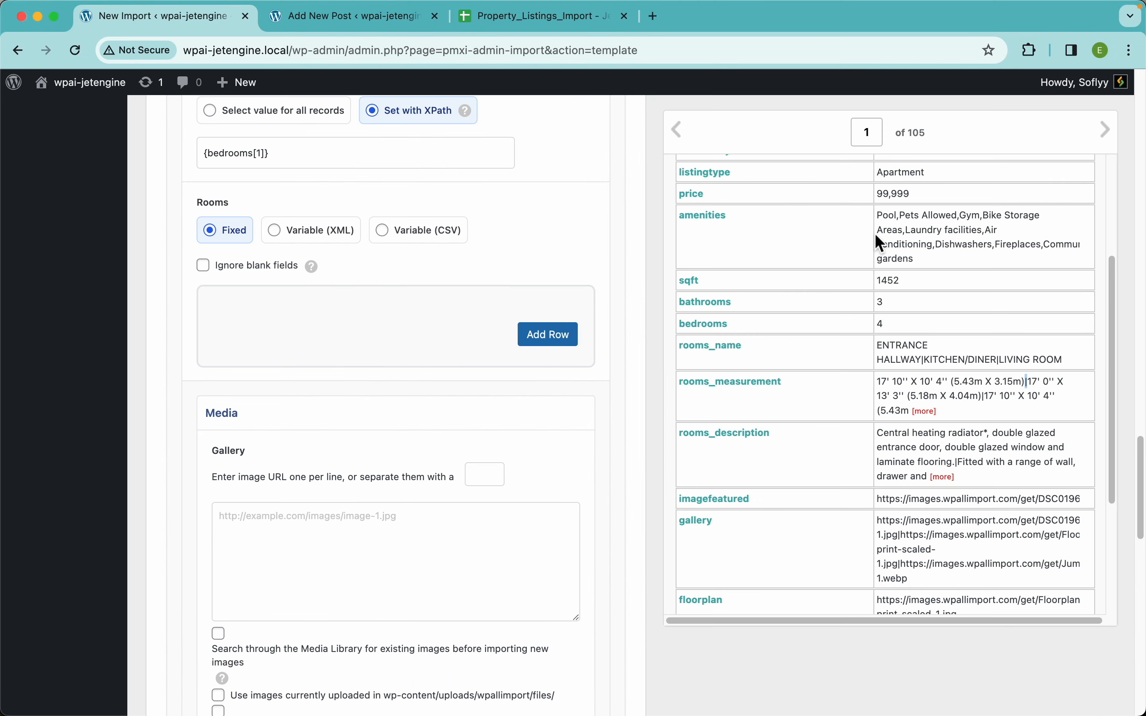
left_click(1106, 129)
scroll(944, 415, "down", 5)
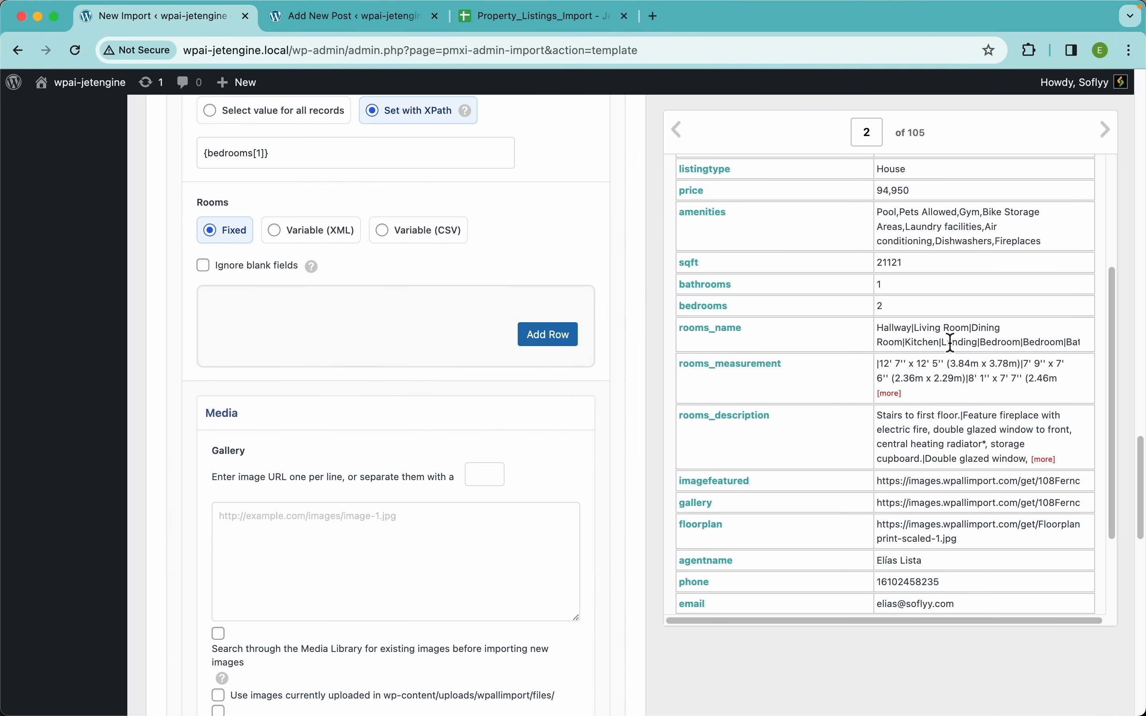
scroll(946, 335, "up", 10)
scroll(950, 342, "down", 4)
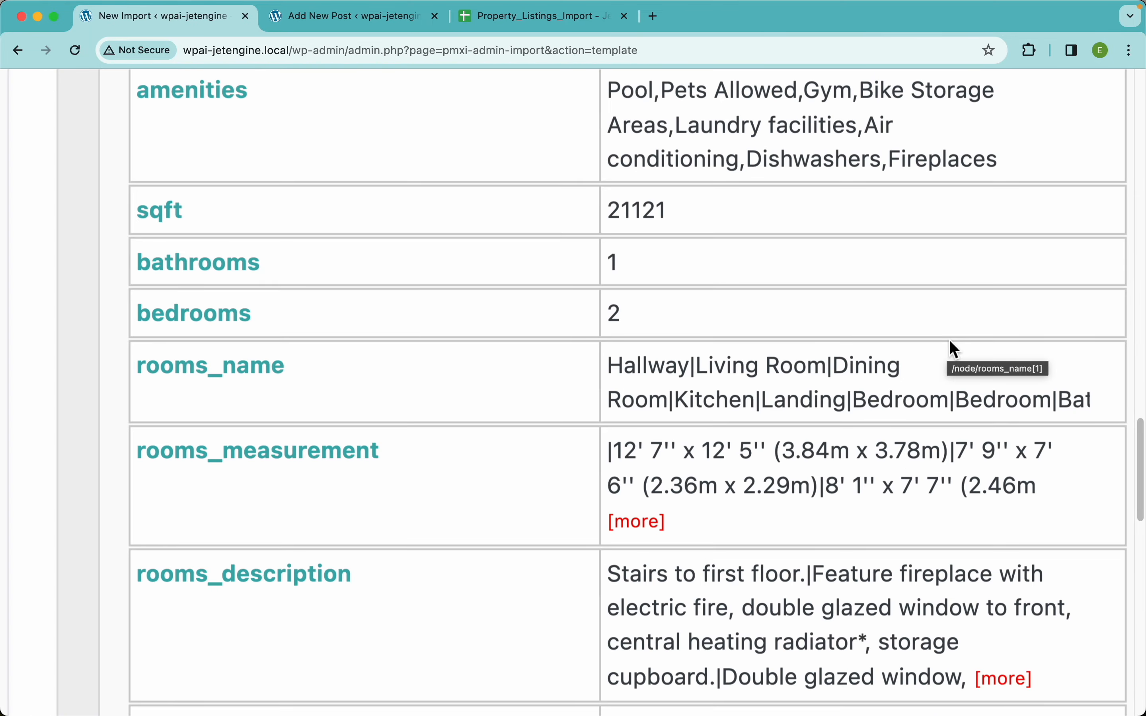
scroll(673, 380, "up", 4)
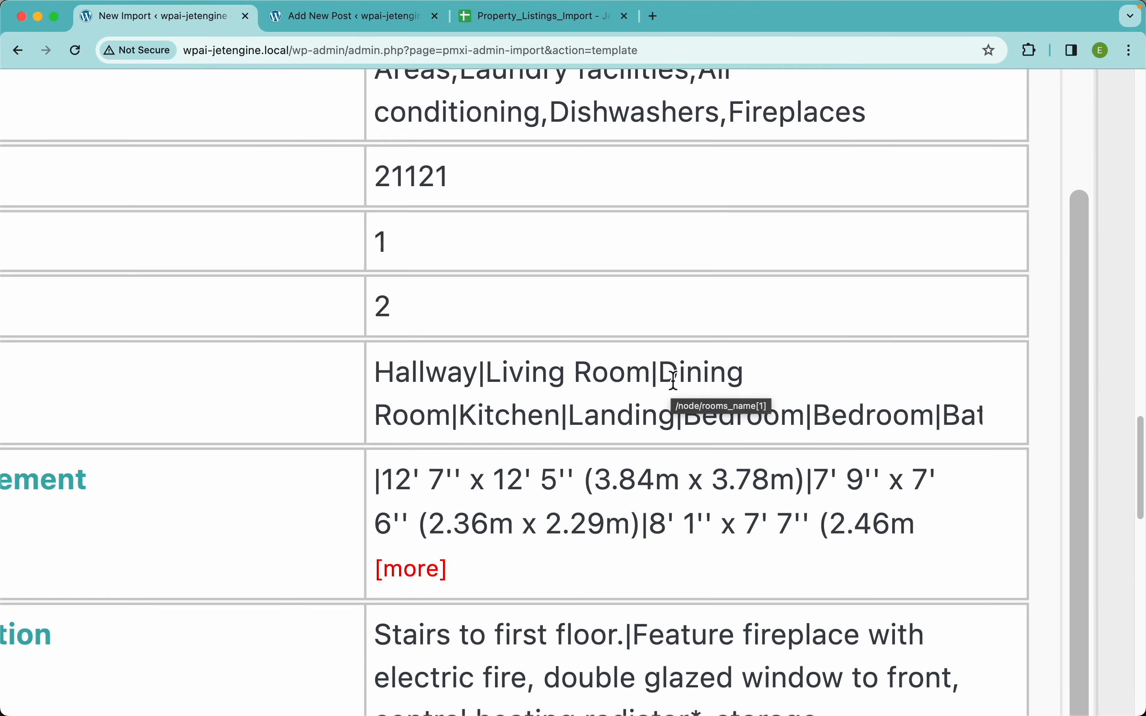
scroll(673, 381, "down", 5)
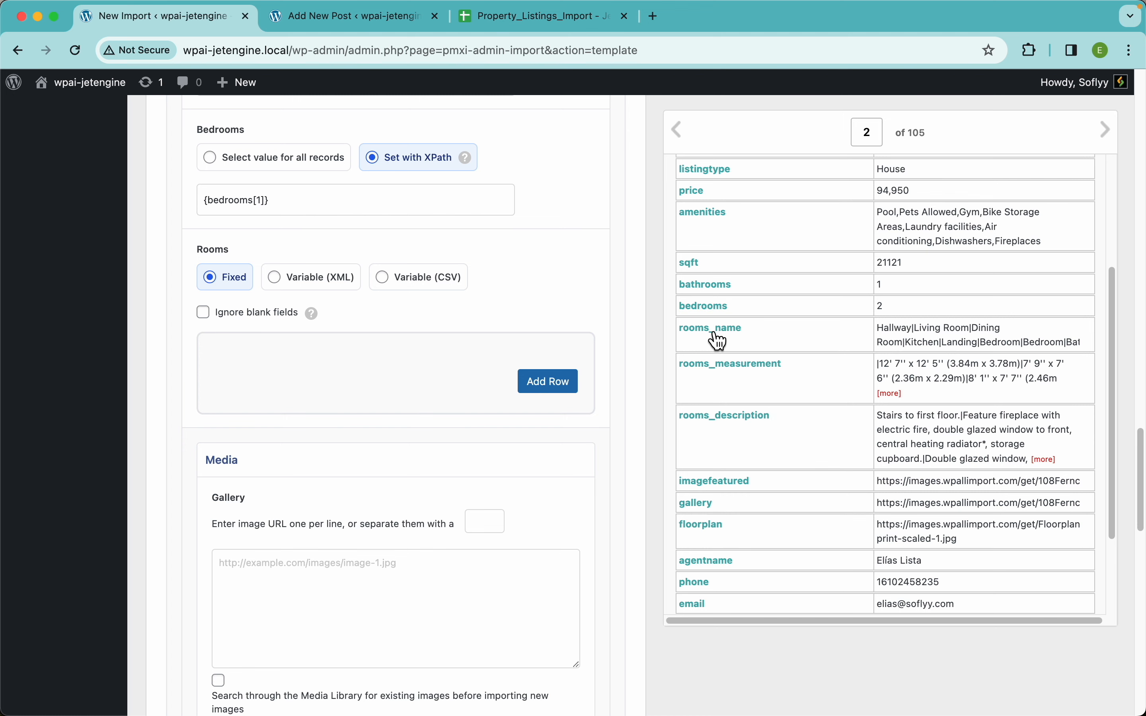
left_click(417, 290)
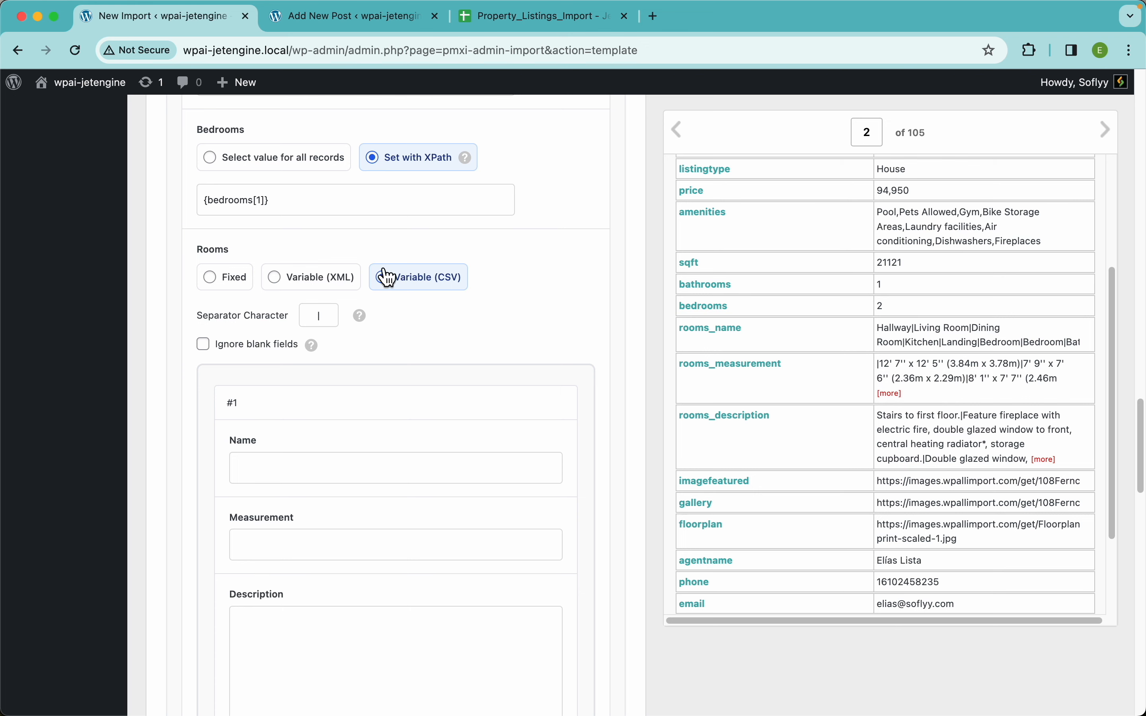
Map Rooms as Variable (CSV) from rooms_name, rooms_measurement and rooms_description, ignoring blank fields.
left_click(305, 289)
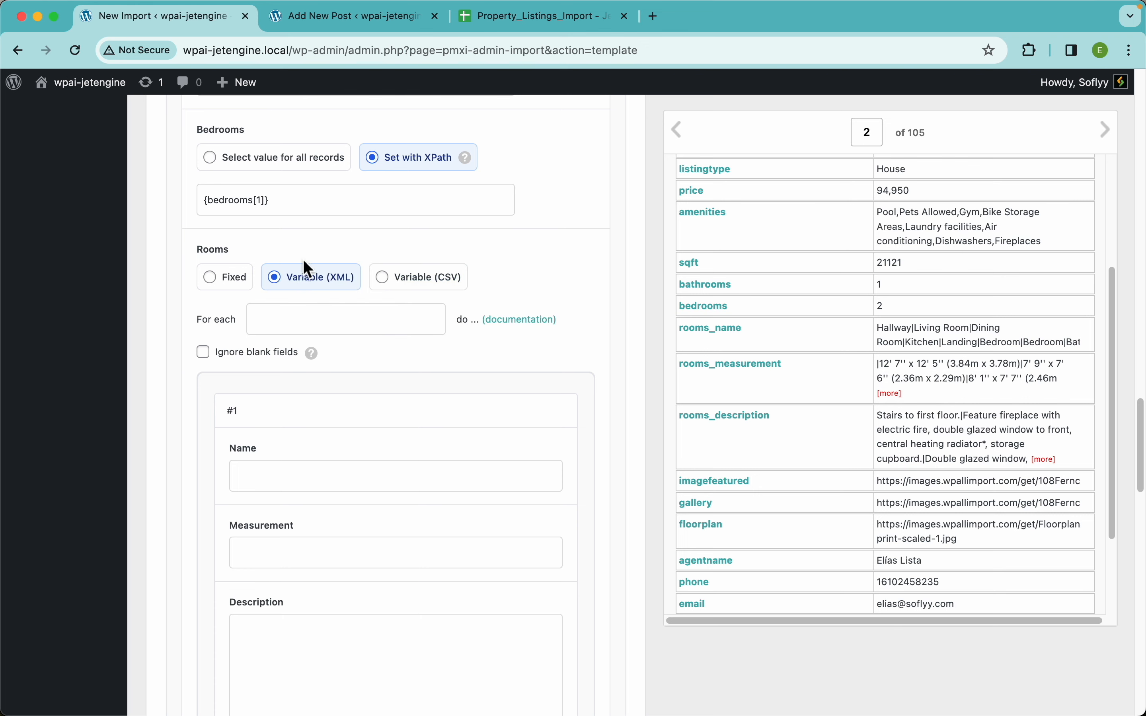
left_click(433, 283)
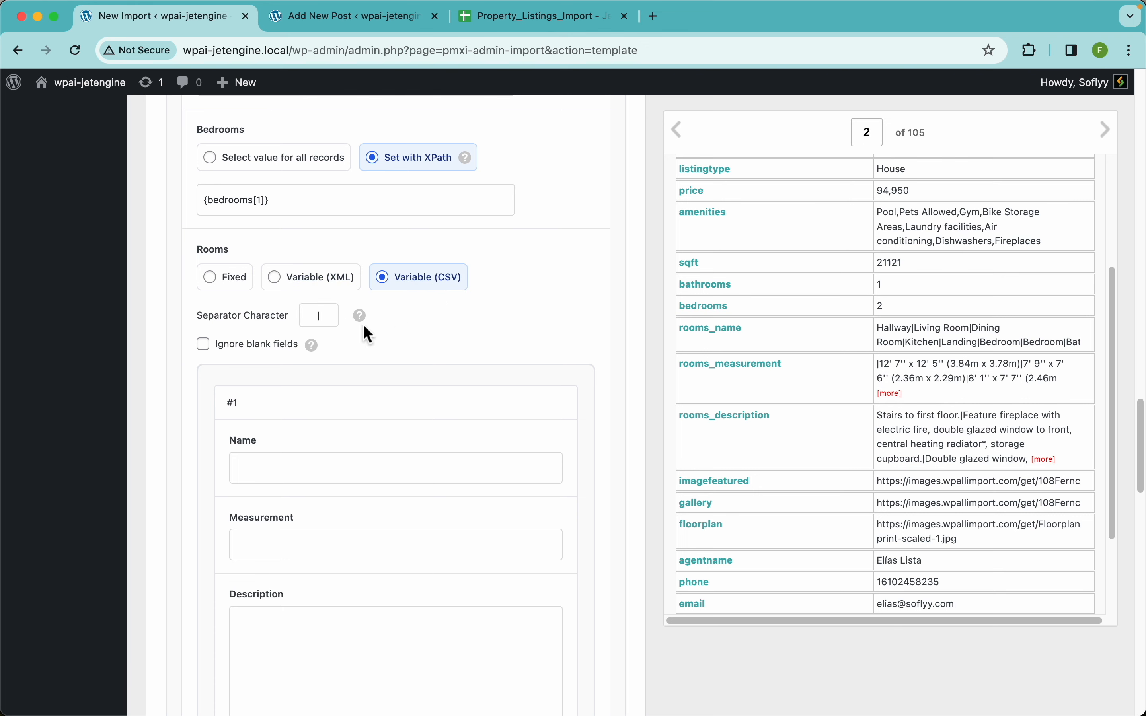
scroll(508, 434, "down", 3)
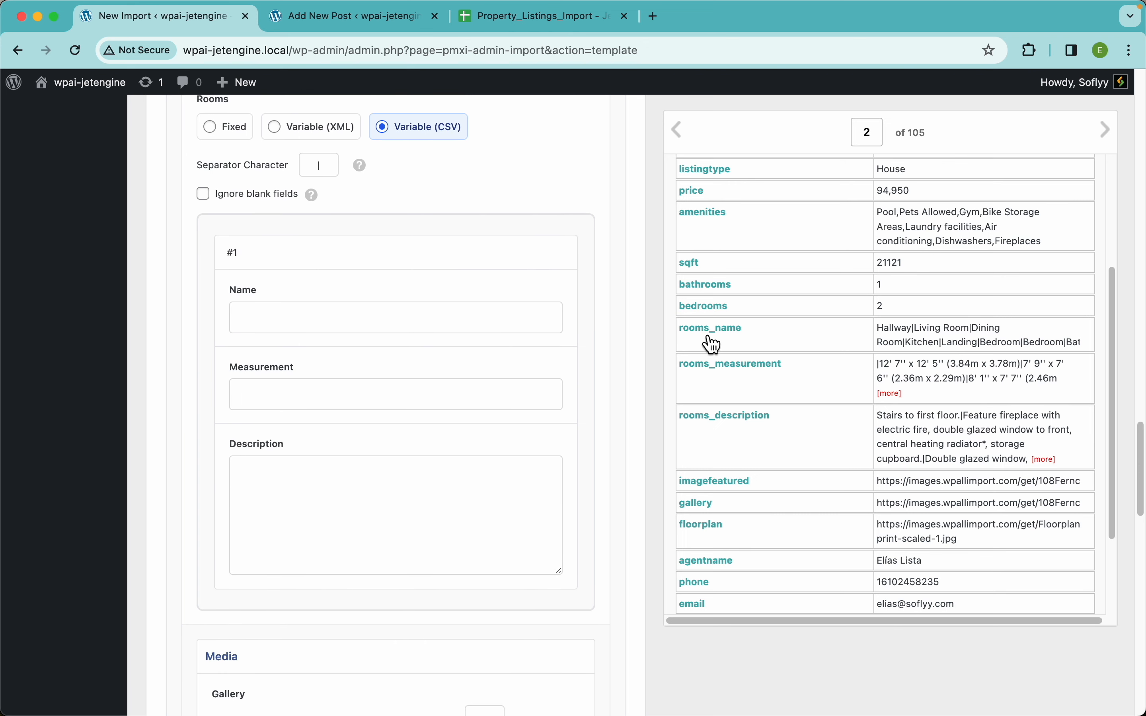
left_click_drag(712, 345, 448, 321)
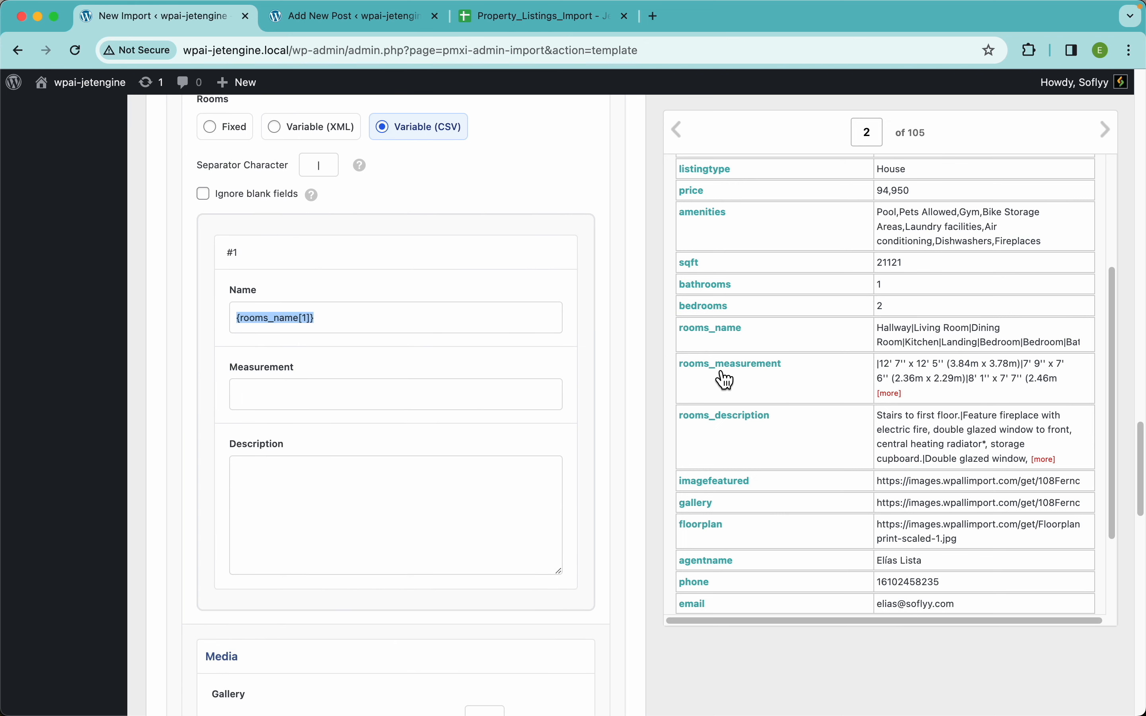
left_click_drag(727, 380, 516, 399)
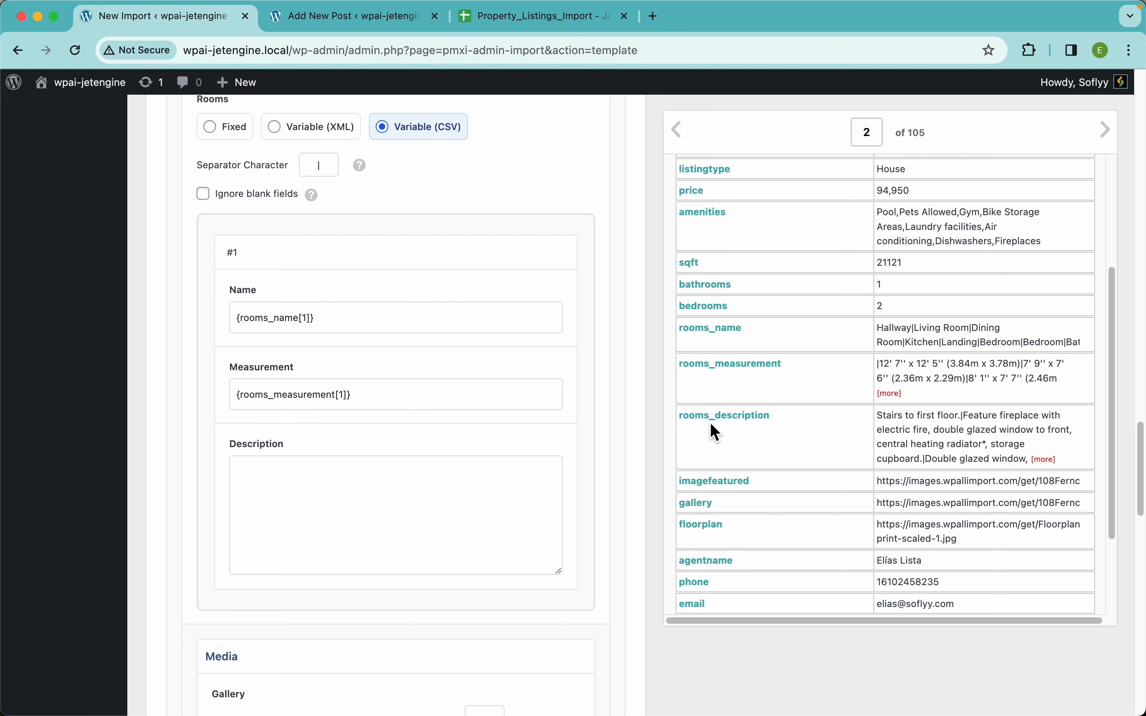
left_click_drag(711, 424, 471, 506)
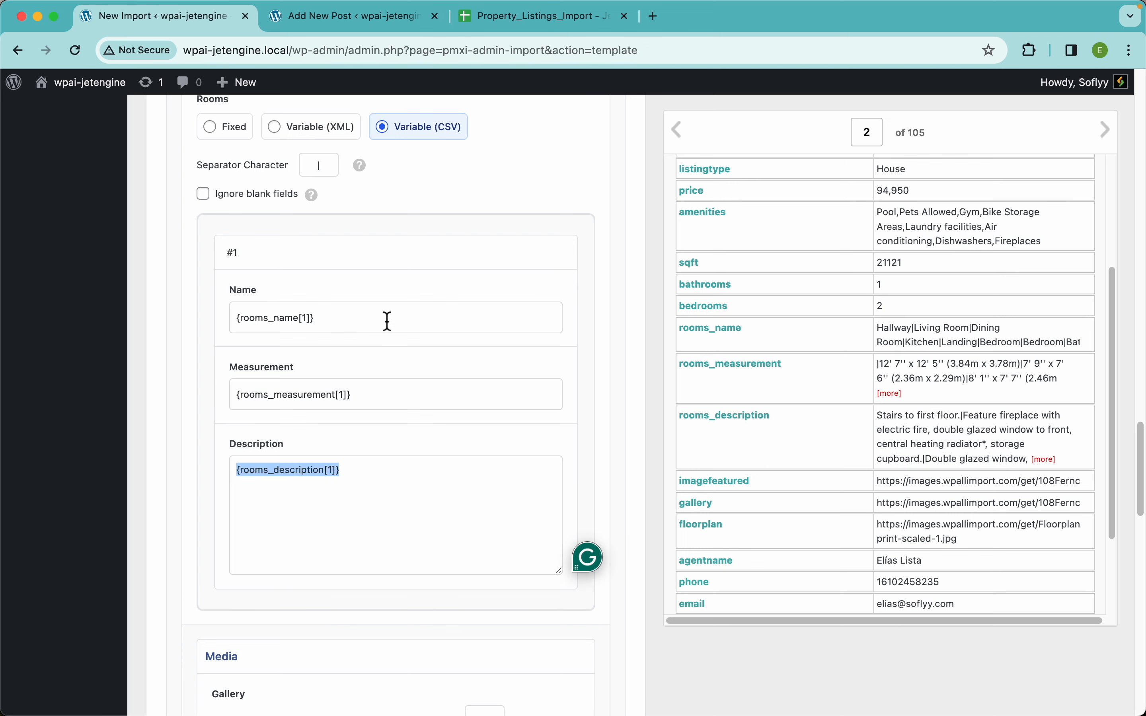
scroll(387, 319, "up", 2)
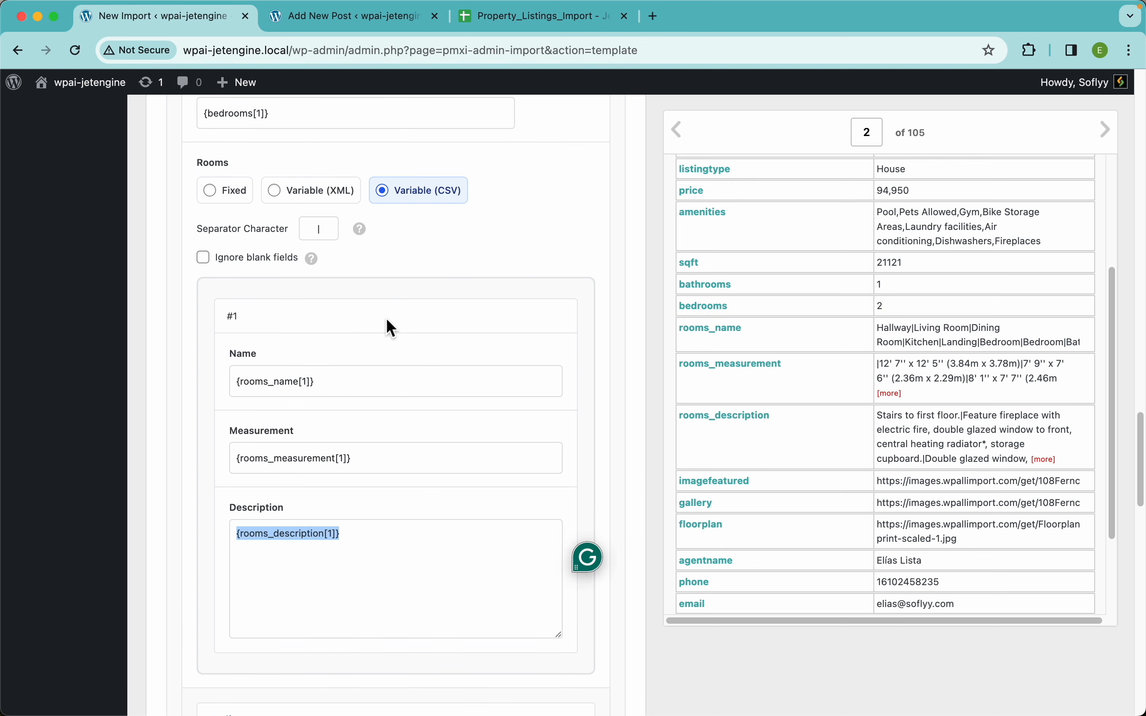
left_click(268, 228)
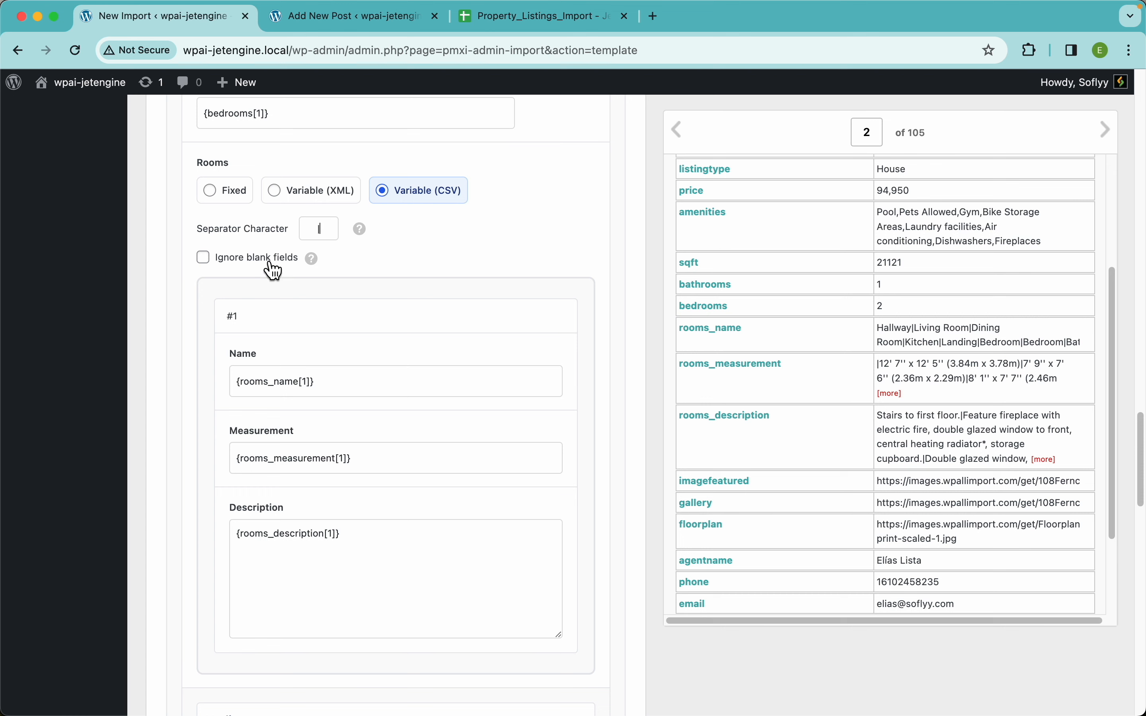
left_click(242, 261)
mouse_move(321, 271)
Drag the gallery column into the Gallery field so it holds {gallery[1]}.
scroll(486, 367, "down", 10)
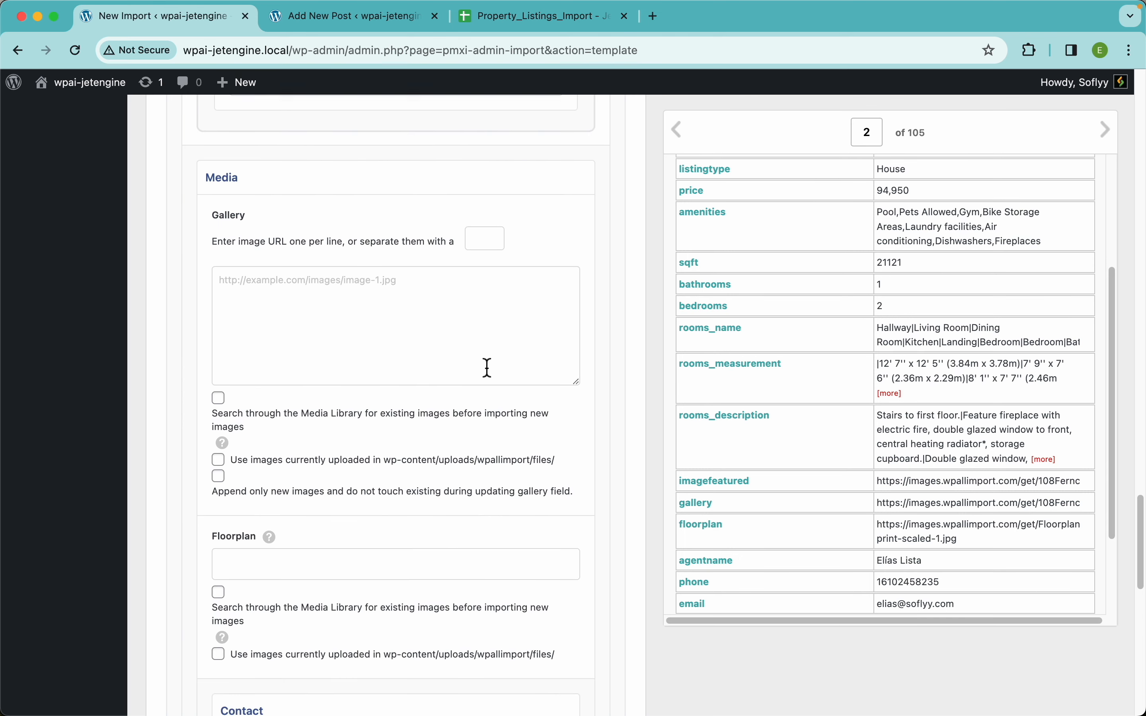
scroll(487, 367, "down", 1)
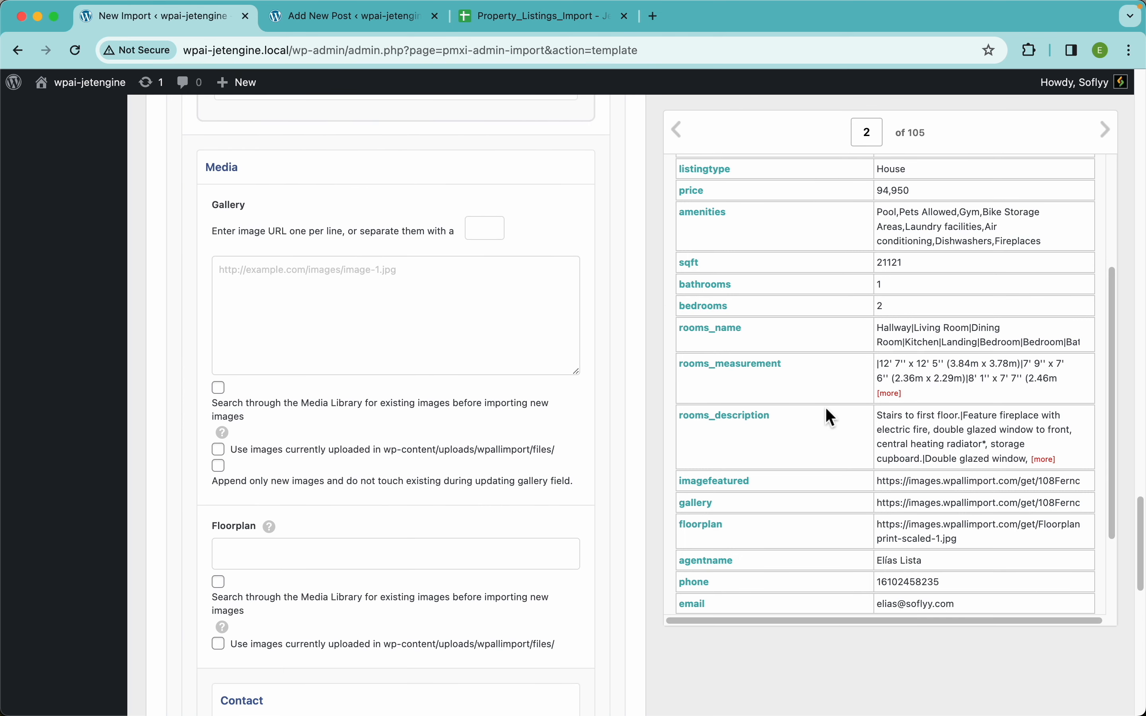
left_click_drag(713, 518, 467, 353)
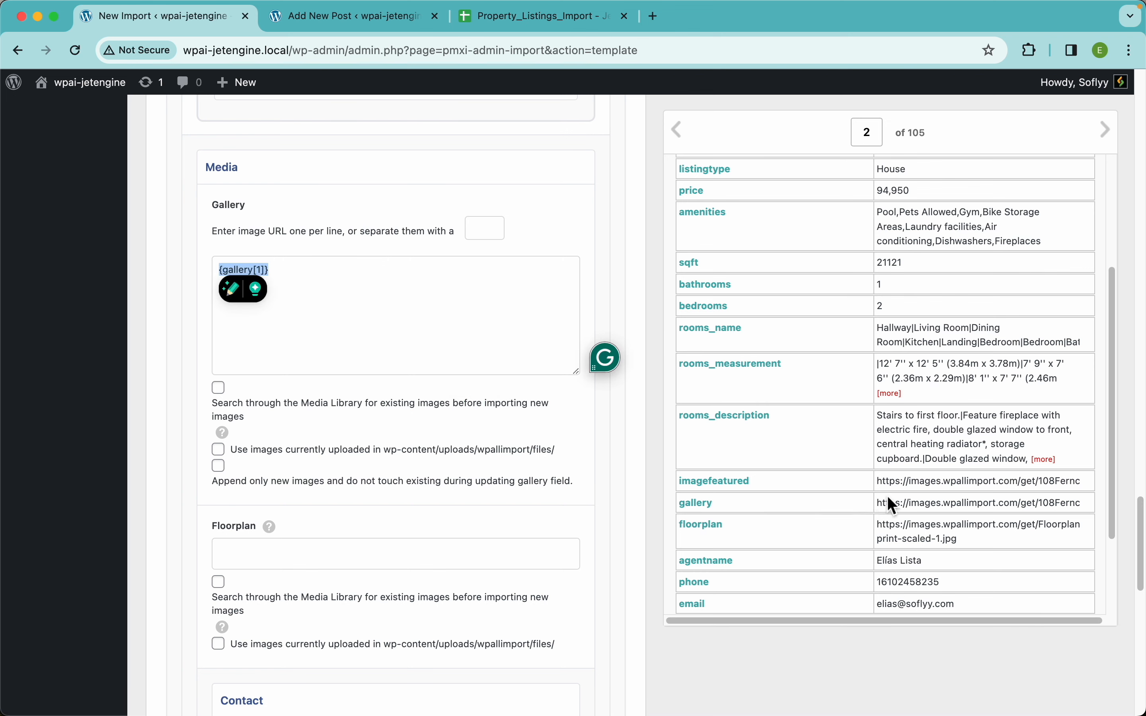
left_click(986, 491)
scroll(986, 492, "right", 1)
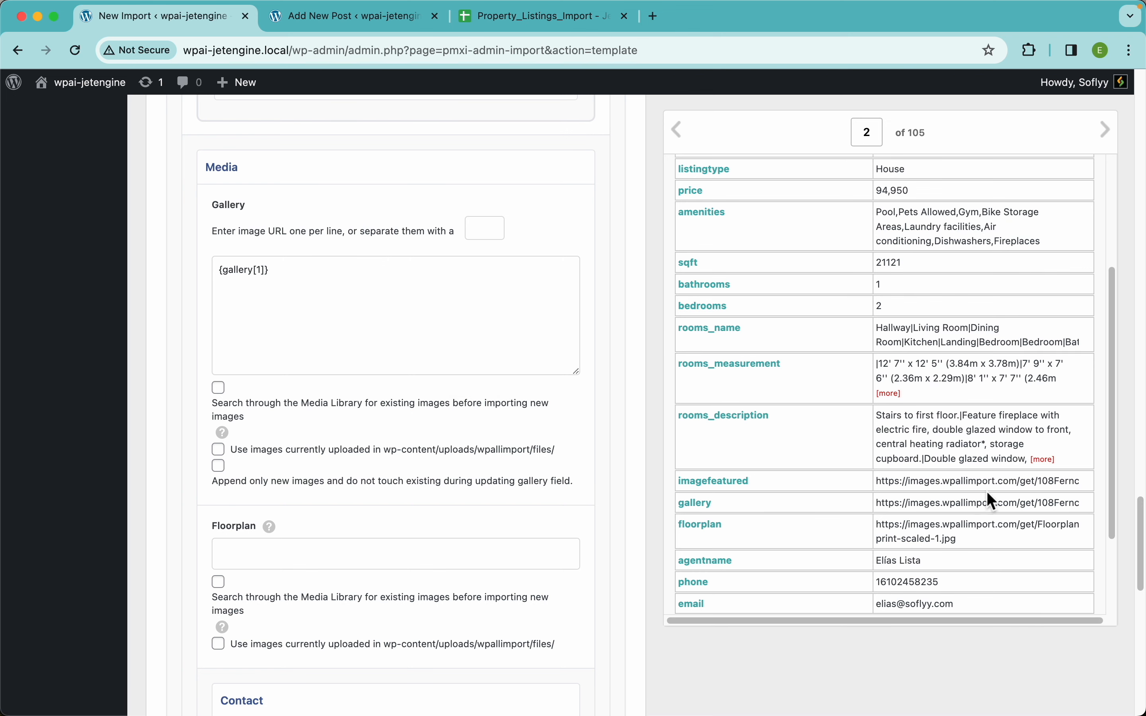
left_click(506, 22)
left_click(739, 533)
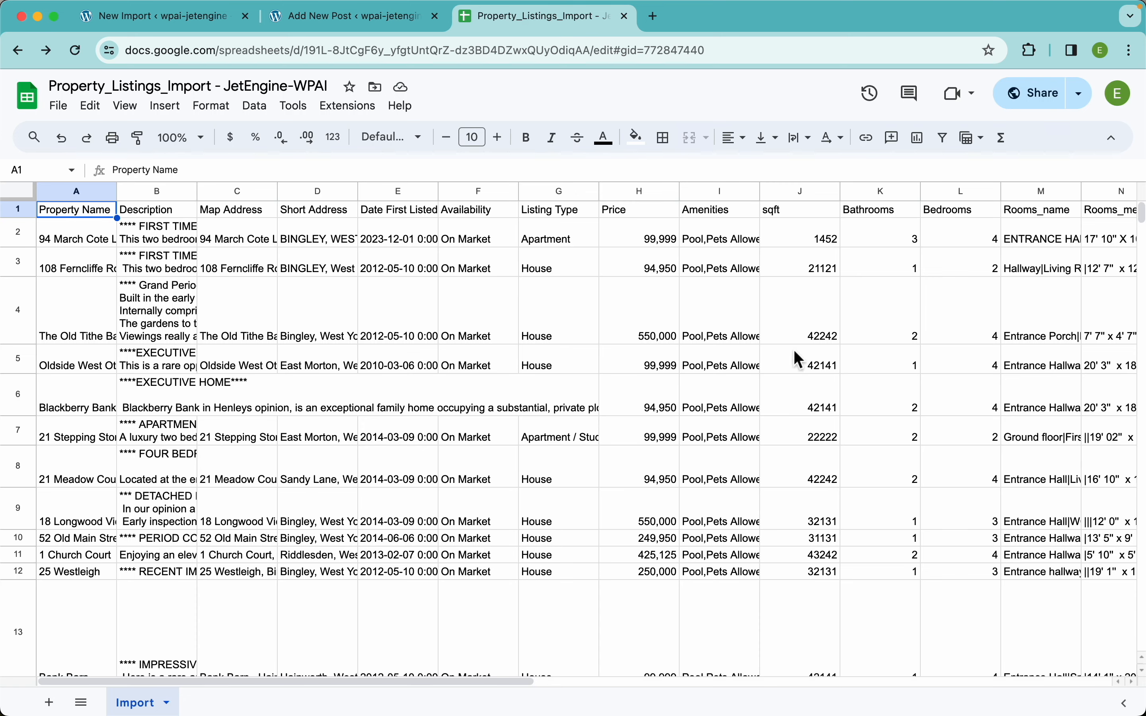
scroll(824, 355, "right", 5)
scroll(823, 350, "right", 1)
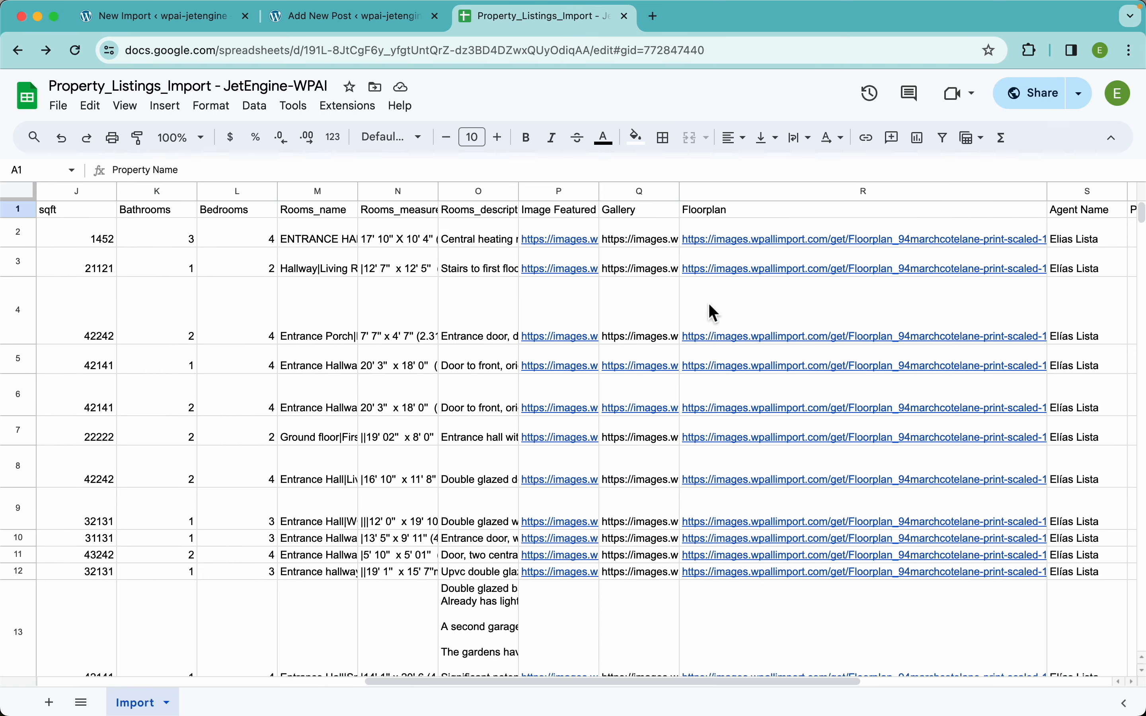
double_click(630, 237)
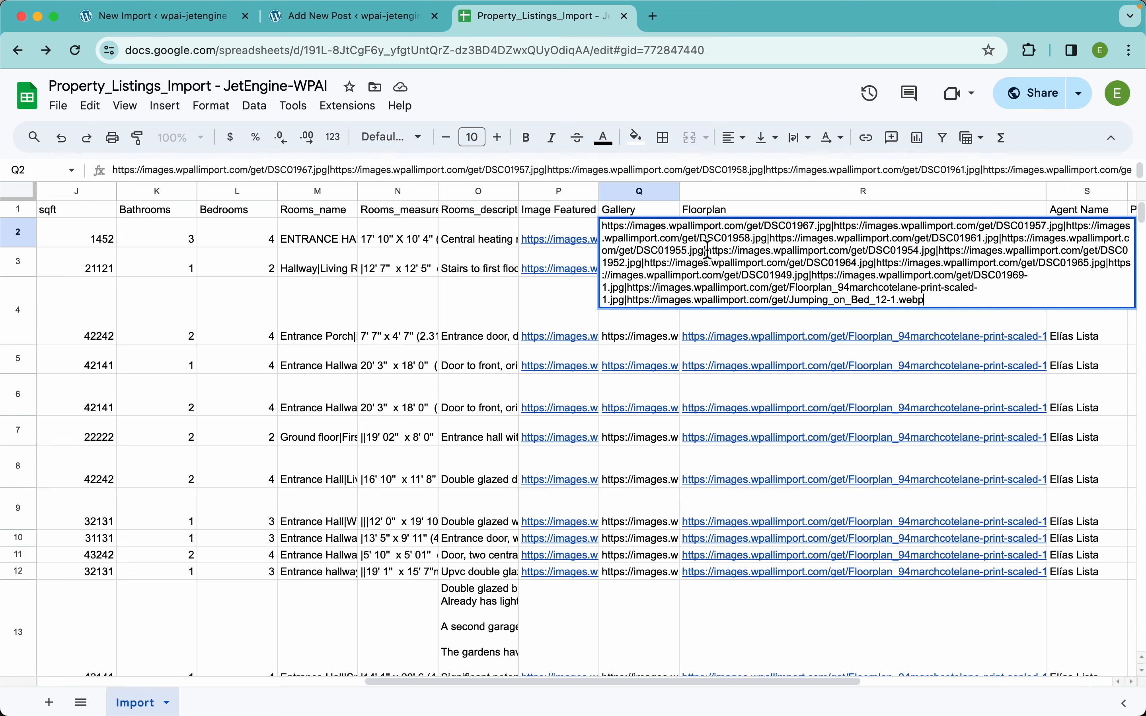
scroll(659, 244, "up", 5)
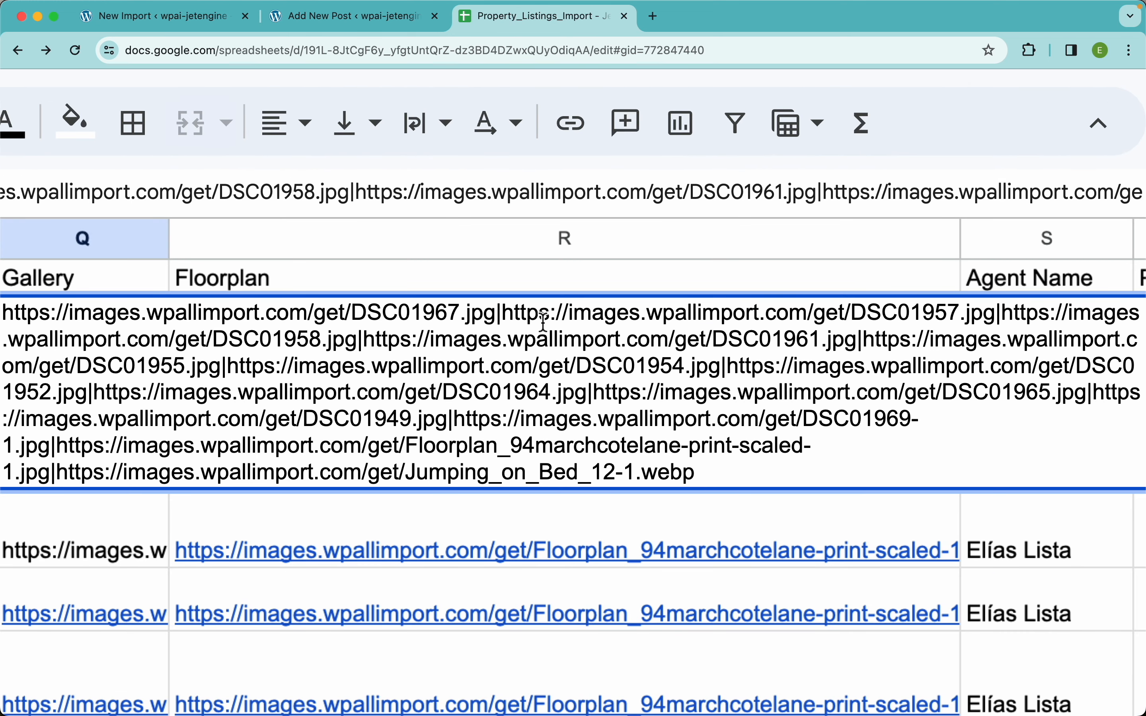
left_click(499, 317)
scroll(516, 319, "down", 5)
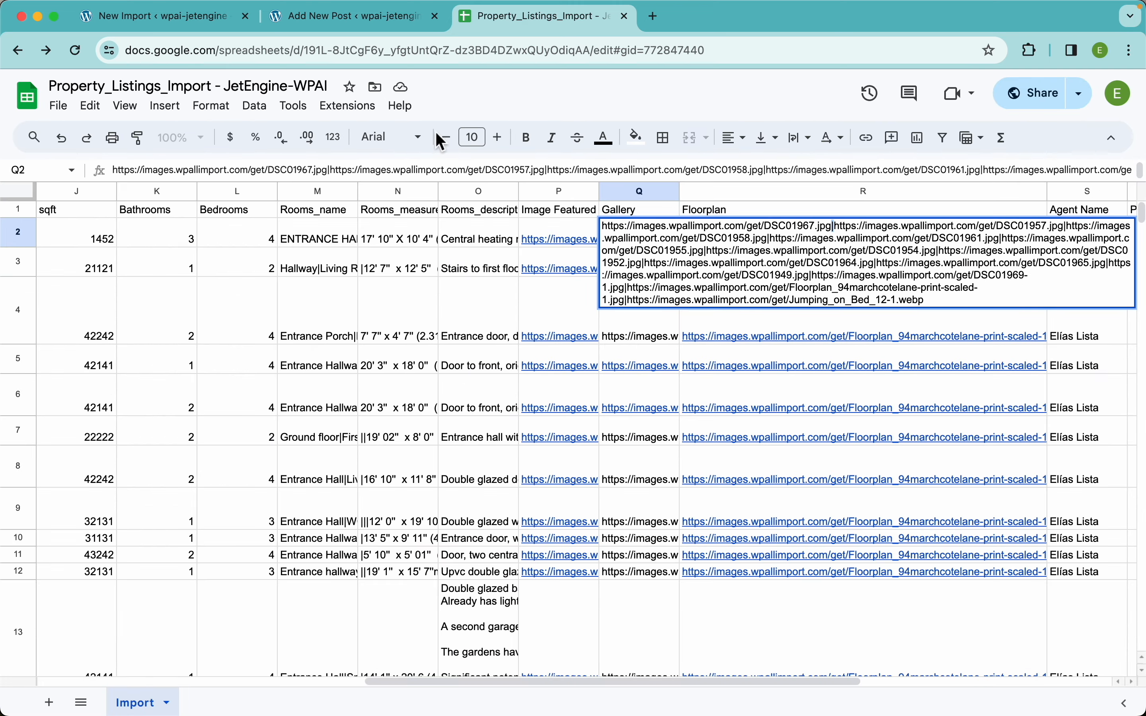
left_click(195, 23)
Split gallery URLs on '|' and reuse existing Media Library images matched by URL.
left_click(481, 232)
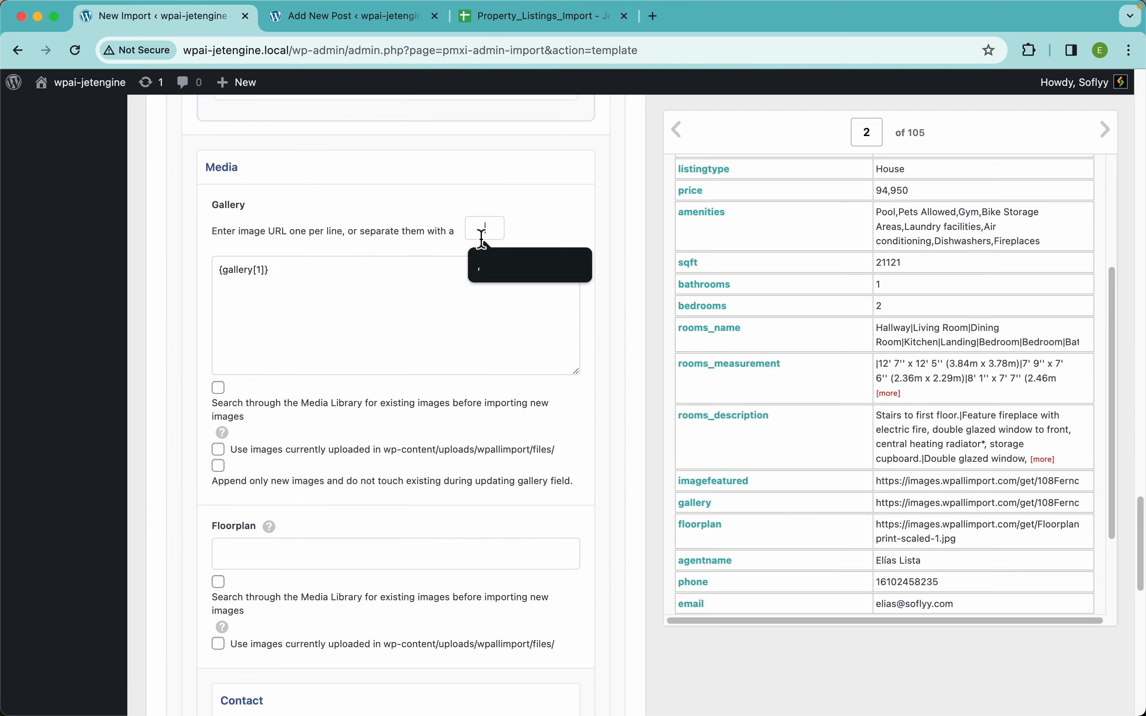
type("|")
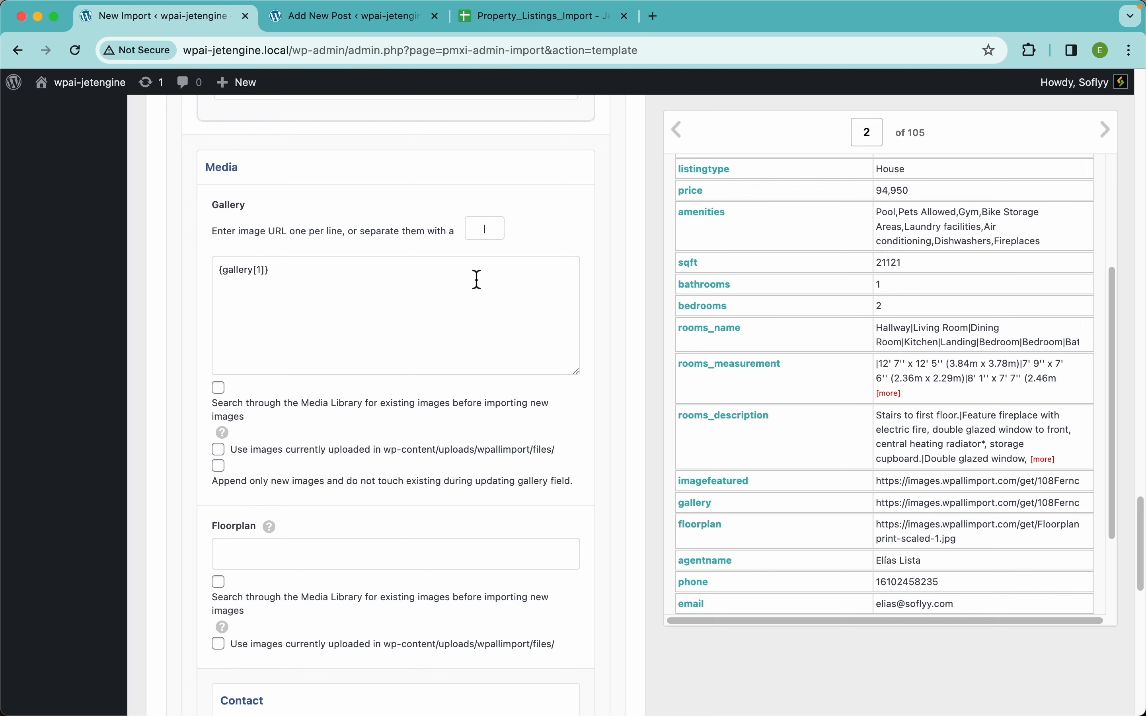
left_click(223, 393)
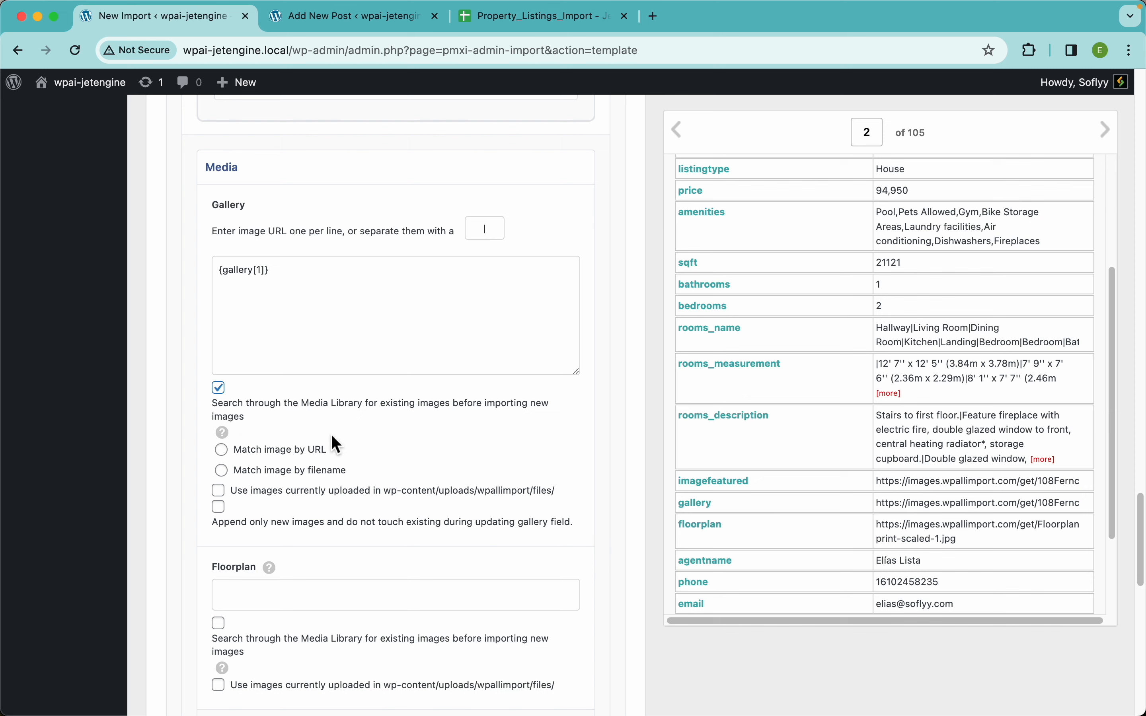
left_click(273, 456)
Map the floorplan column into Floorplan, reusing existing Media Library images.
scroll(361, 469, "down", 5)
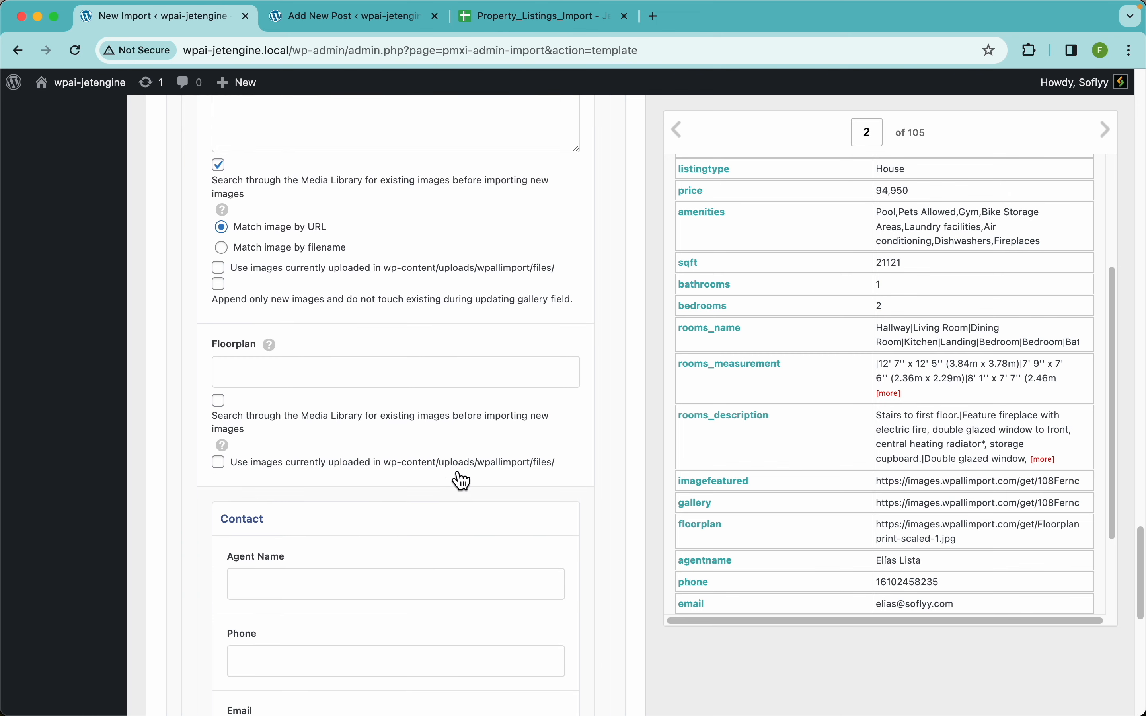
left_click_drag(703, 531, 434, 364)
left_click(241, 406)
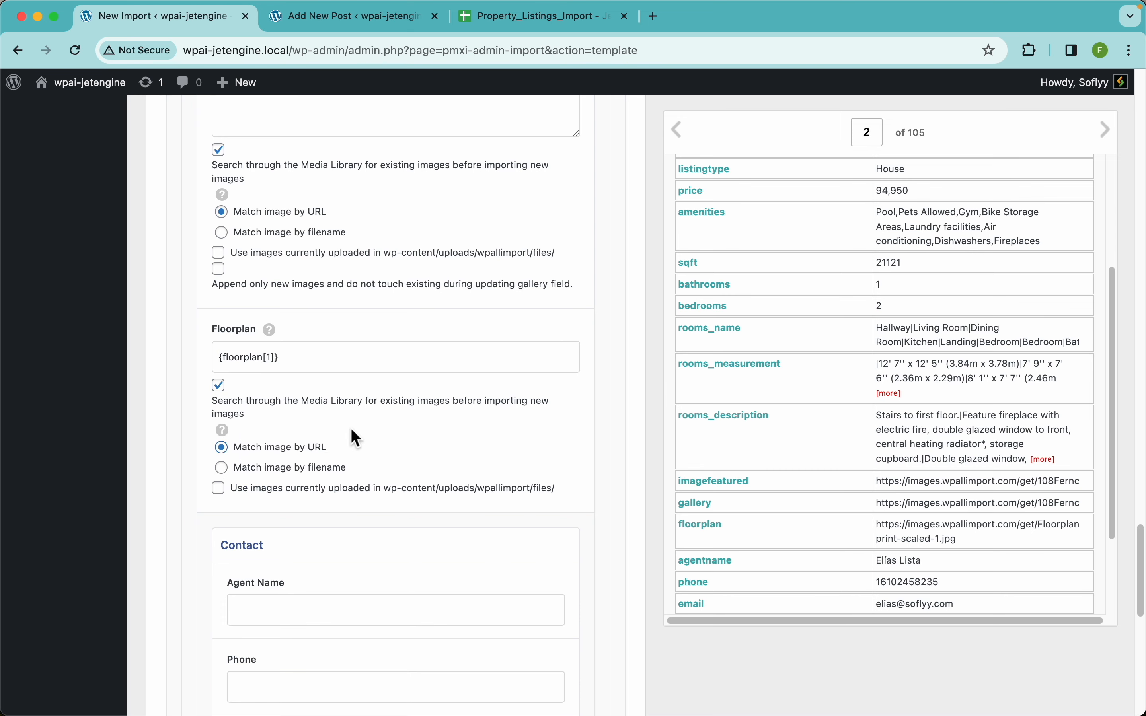
Map agentname, phone, email and linkformoredetails into the Agent Name, Phone, Email and details-link fields.
scroll(403, 422, "down", 5)
scroll(403, 425, "down", 1)
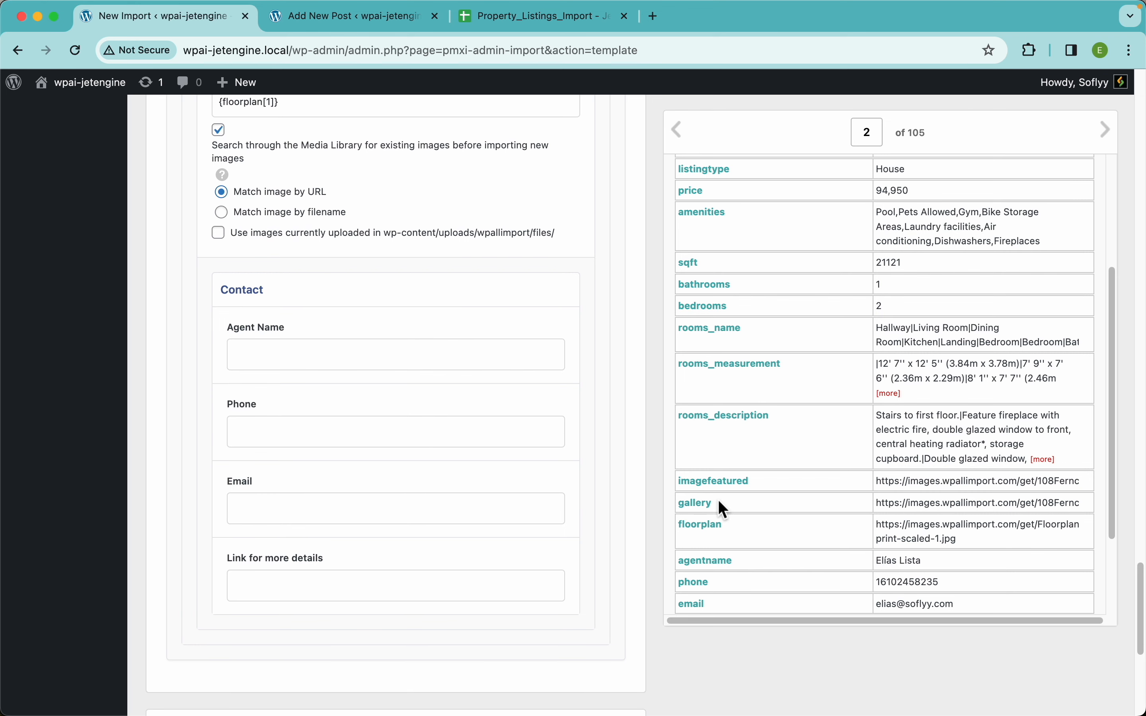
scroll(729, 502, "down", 3)
left_click_drag(711, 465, 460, 358)
left_click_drag(694, 484, 564, 431)
left_click_drag(708, 521, 511, 520)
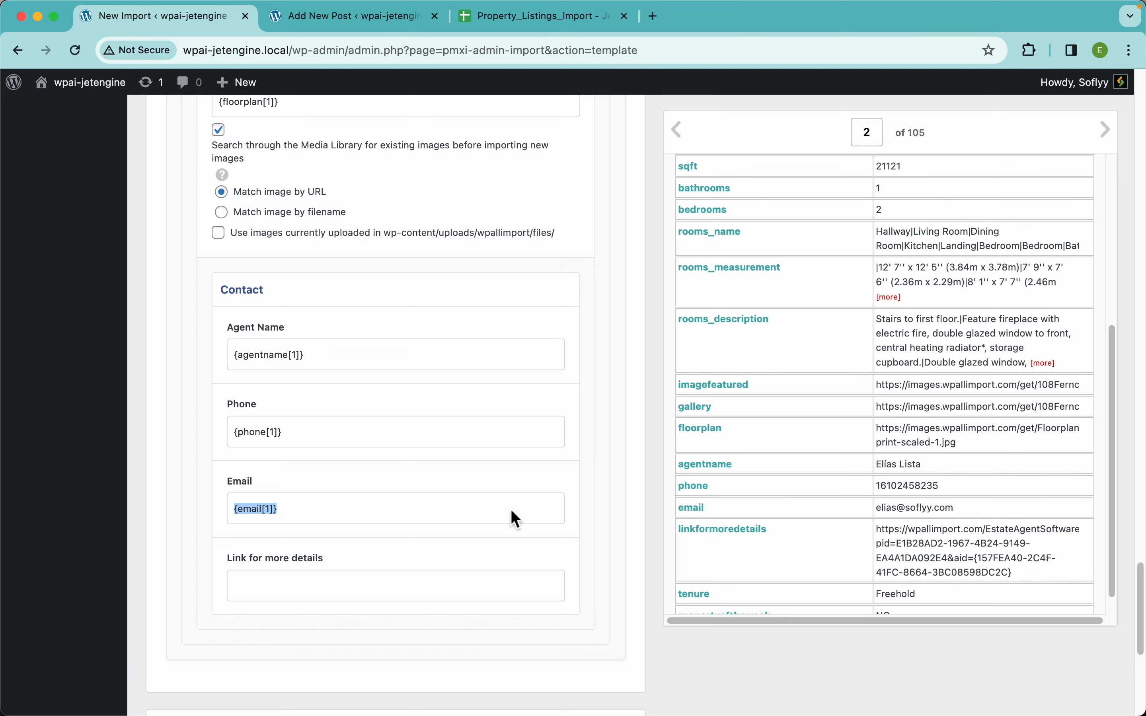
left_click_drag(720, 537, 478, 599)
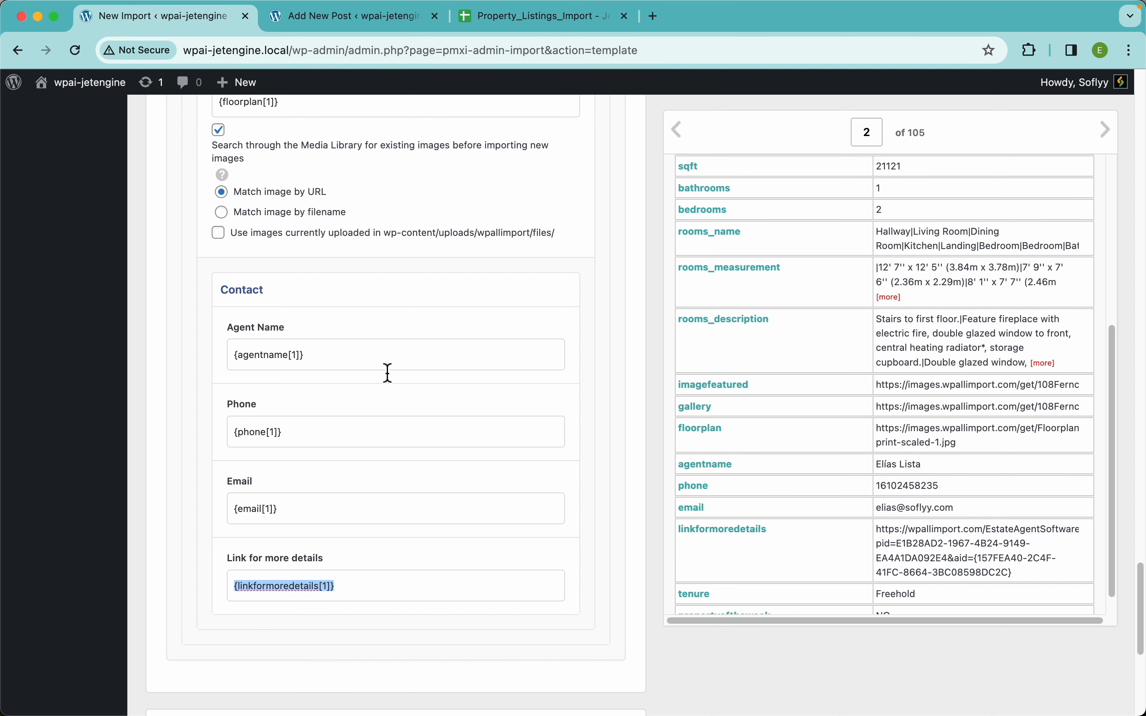
scroll(595, 485, "up", 20)
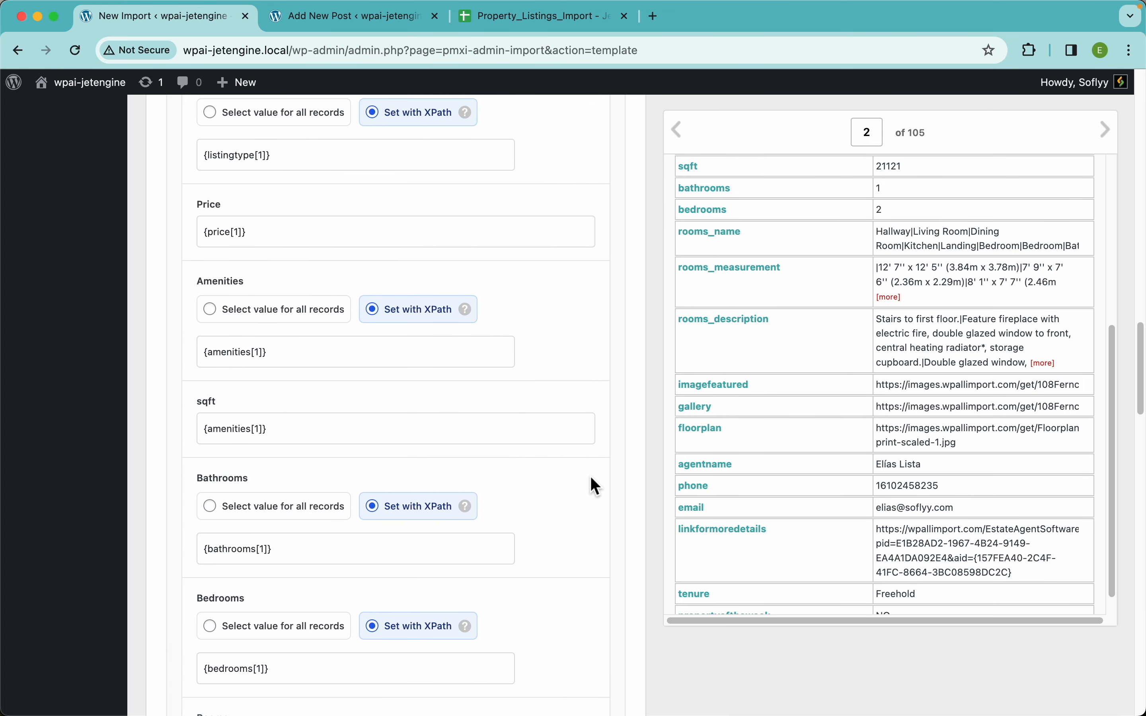
scroll(592, 479, "up", 2)
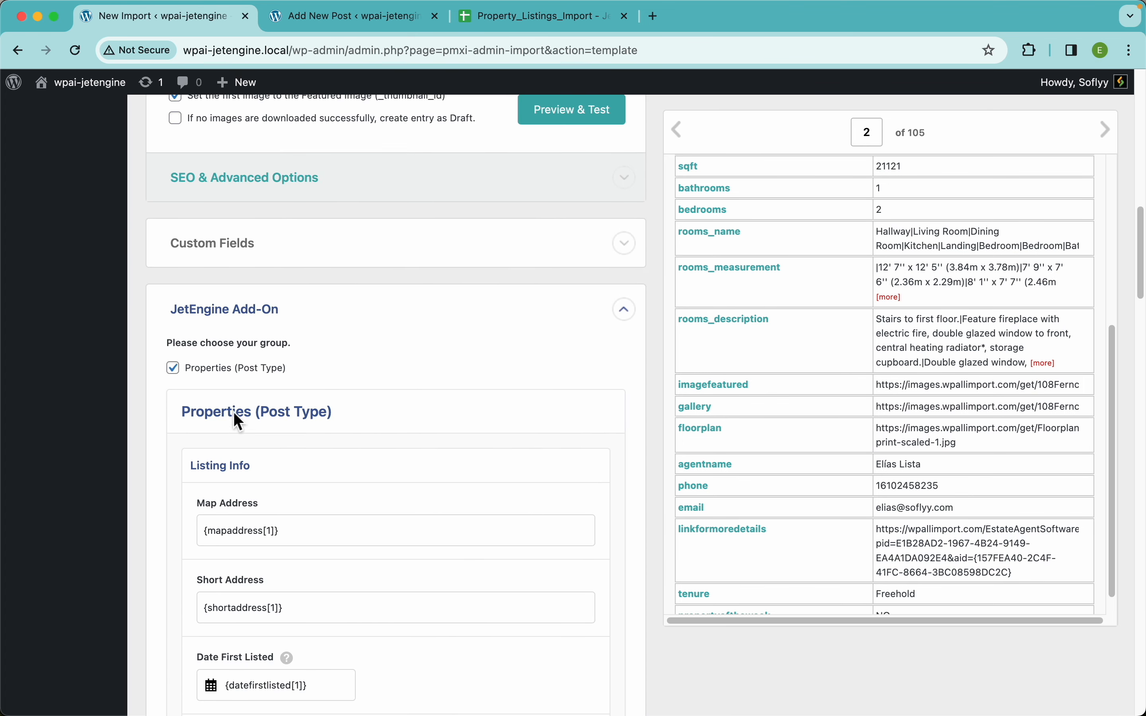
scroll(417, 477, "down", 5)
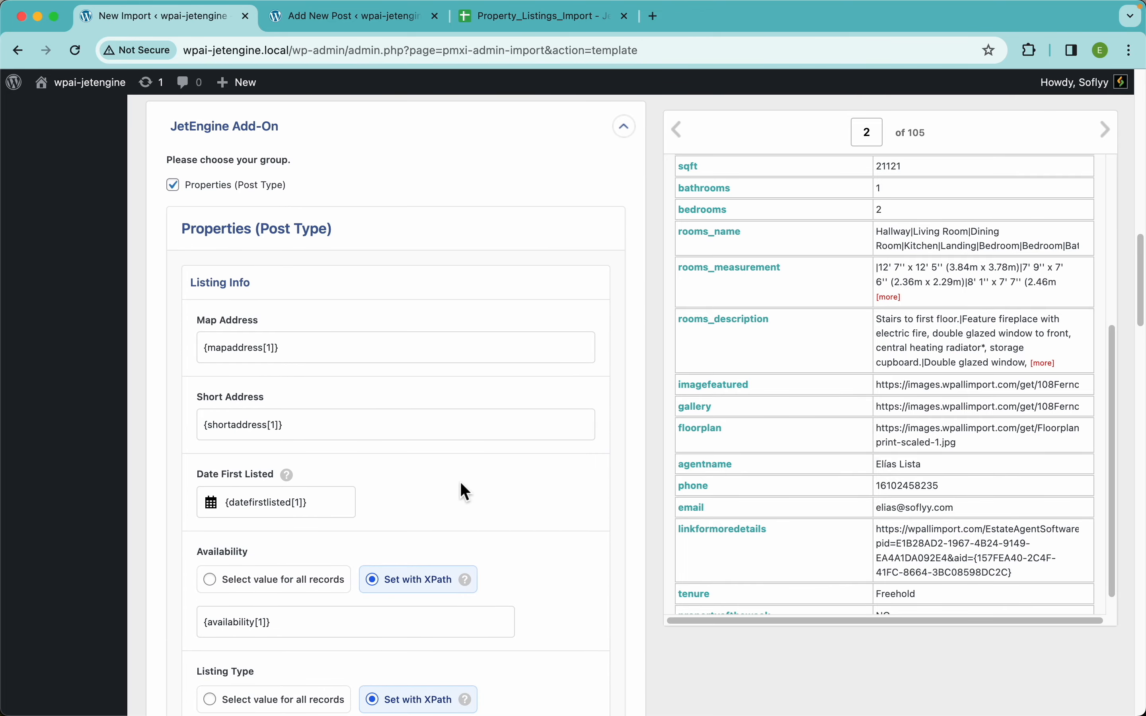
scroll(460, 482, "down", 9)
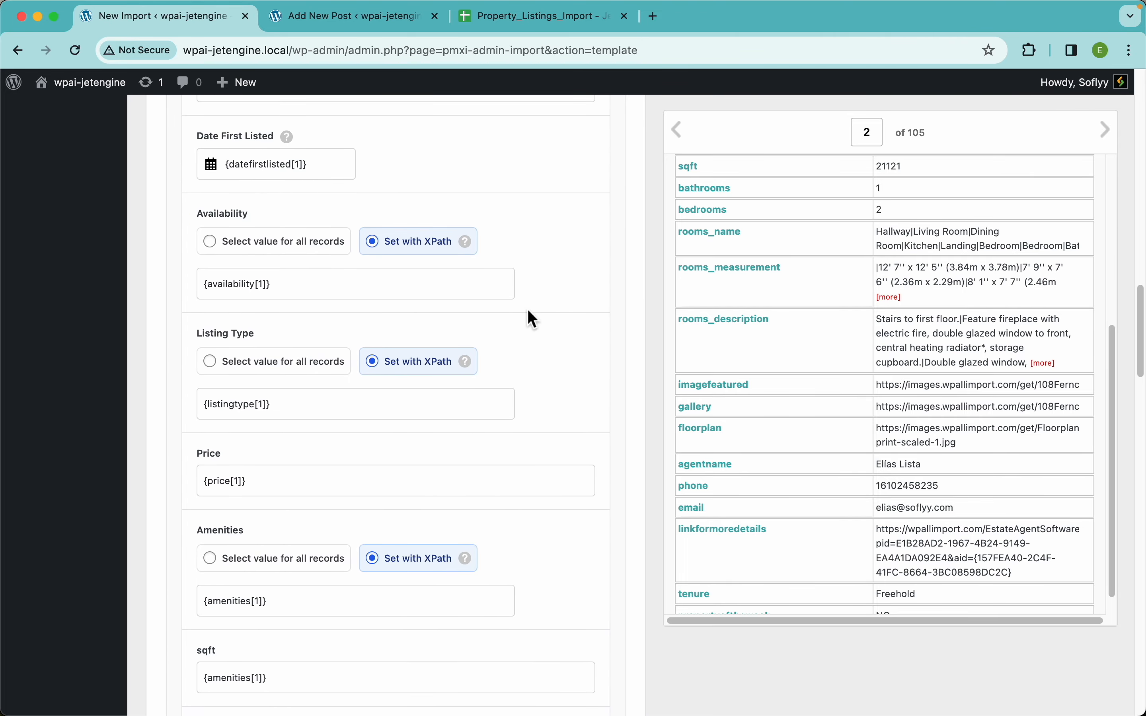
scroll(521, 441, "down", 20)
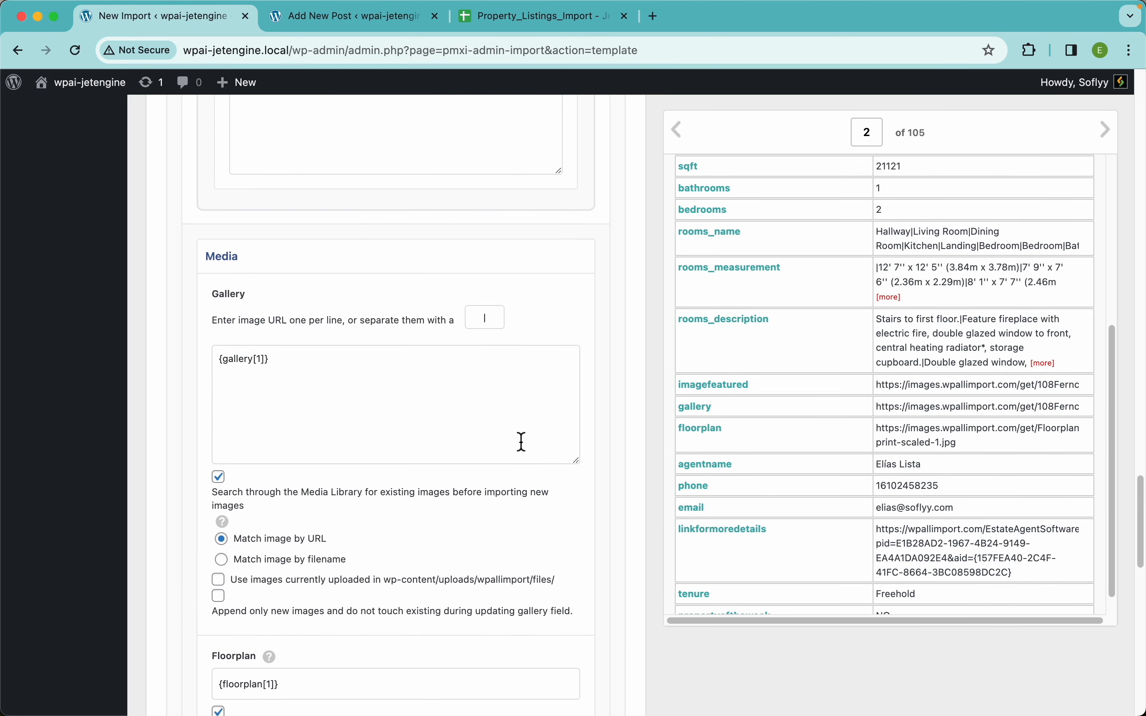
scroll(521, 441, "down", 20)
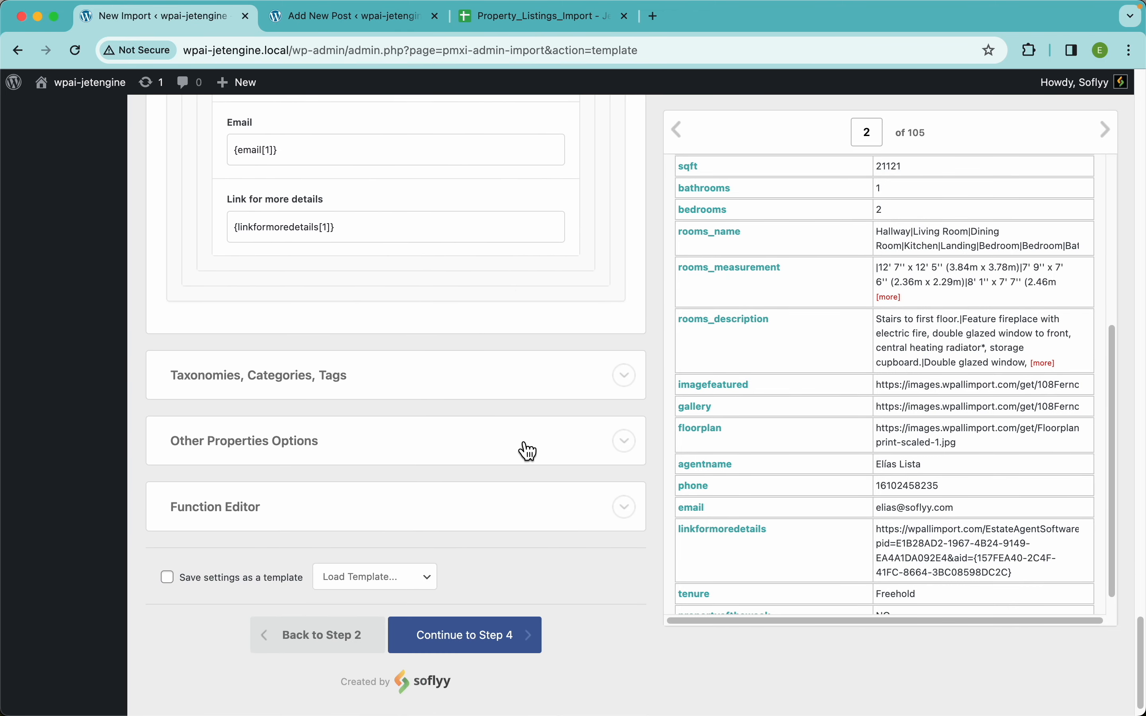
Enable the Tenure and Property of the Week taxonomies, mapping {tenure} and {propertyoftheweek}.
left_click(315, 381)
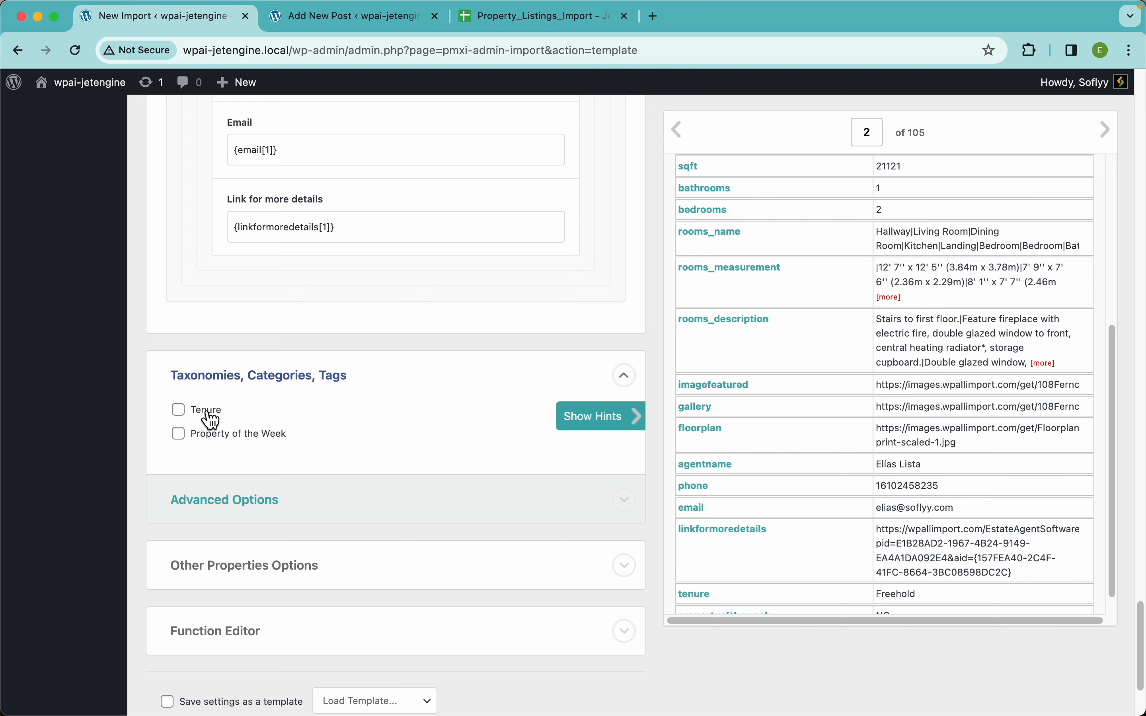
left_click(205, 412)
scroll(757, 545, "down", 1)
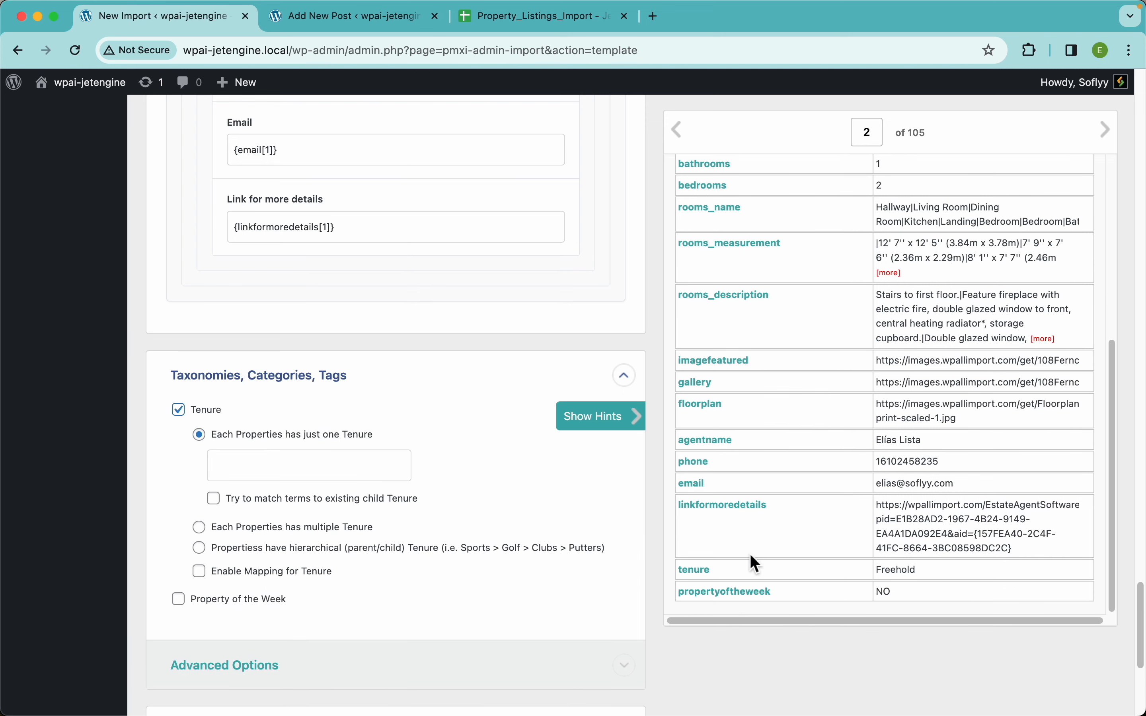
left_click_drag(696, 568, 358, 466)
scroll(245, 497, "down", 3)
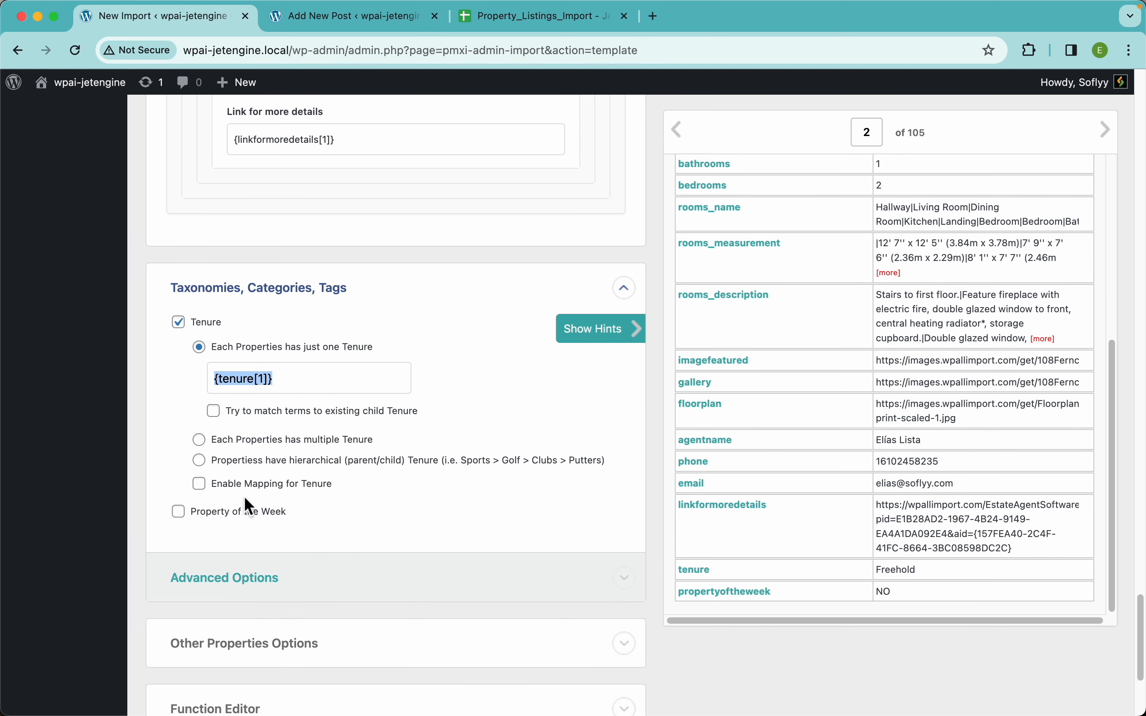
left_click(247, 514)
scroll(473, 545, "down", 2)
left_click_drag(695, 594, 344, 487)
Open the custom PHP function editor, then continue to Step 4 Import Settings.
scroll(508, 483, "down", 8)
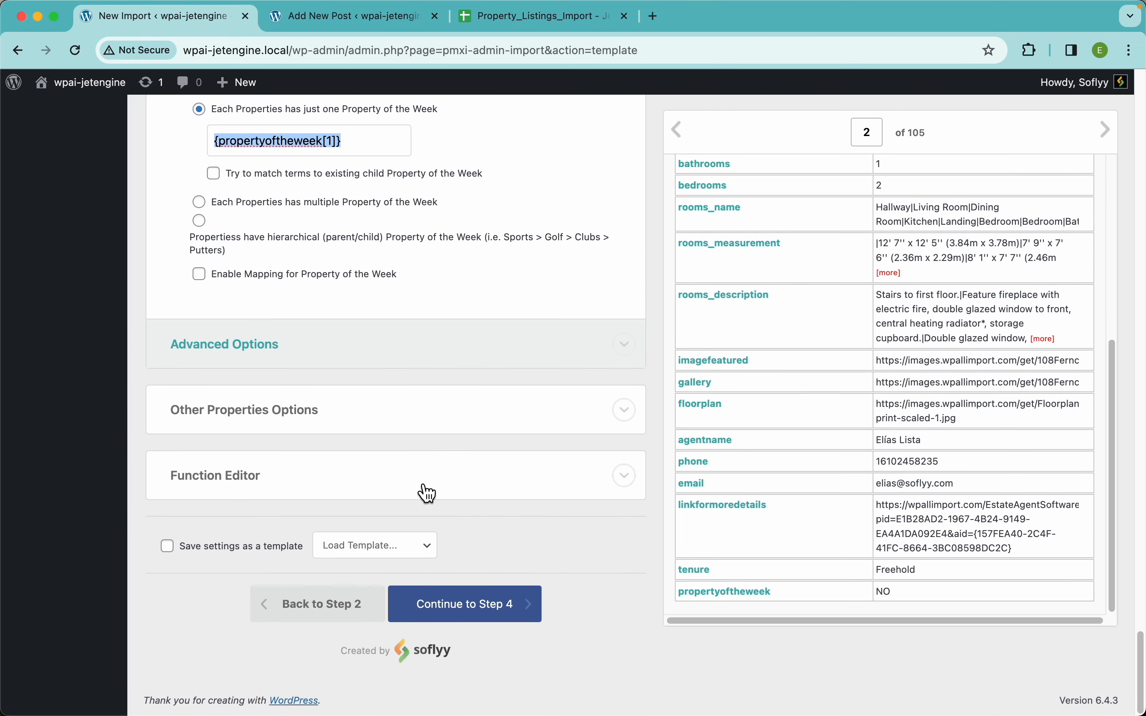
left_click(468, 483)
scroll(469, 485, "down", 5)
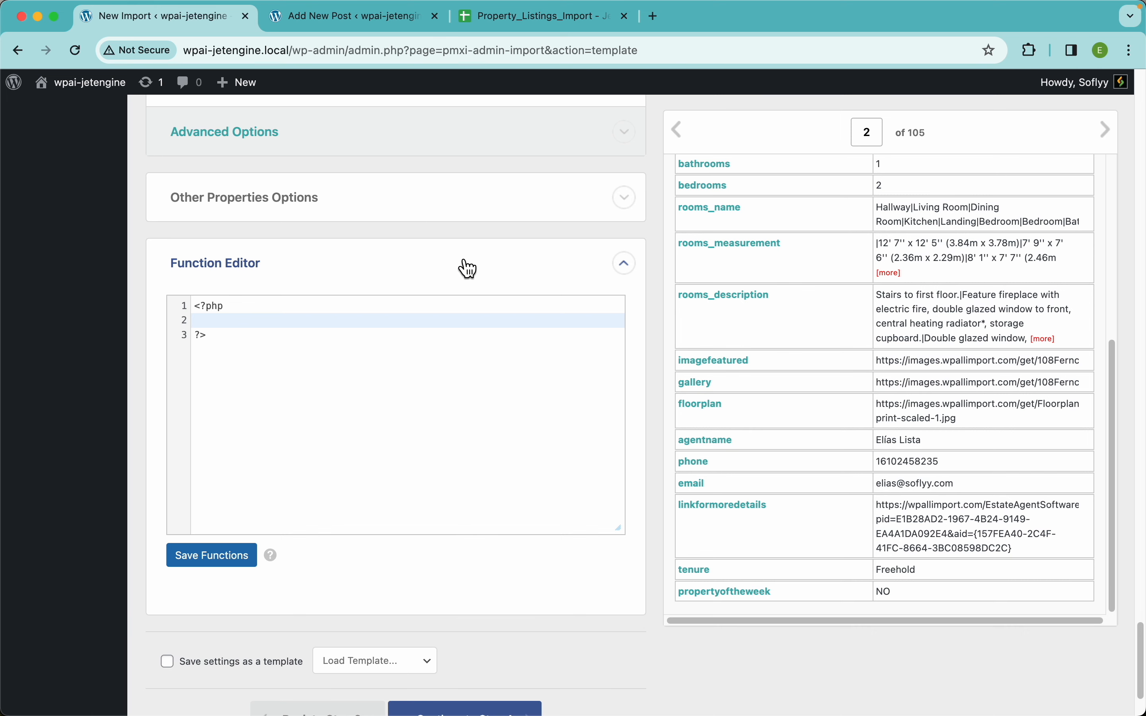
scroll(458, 255, "up", 10)
scroll(459, 256, "up", 15)
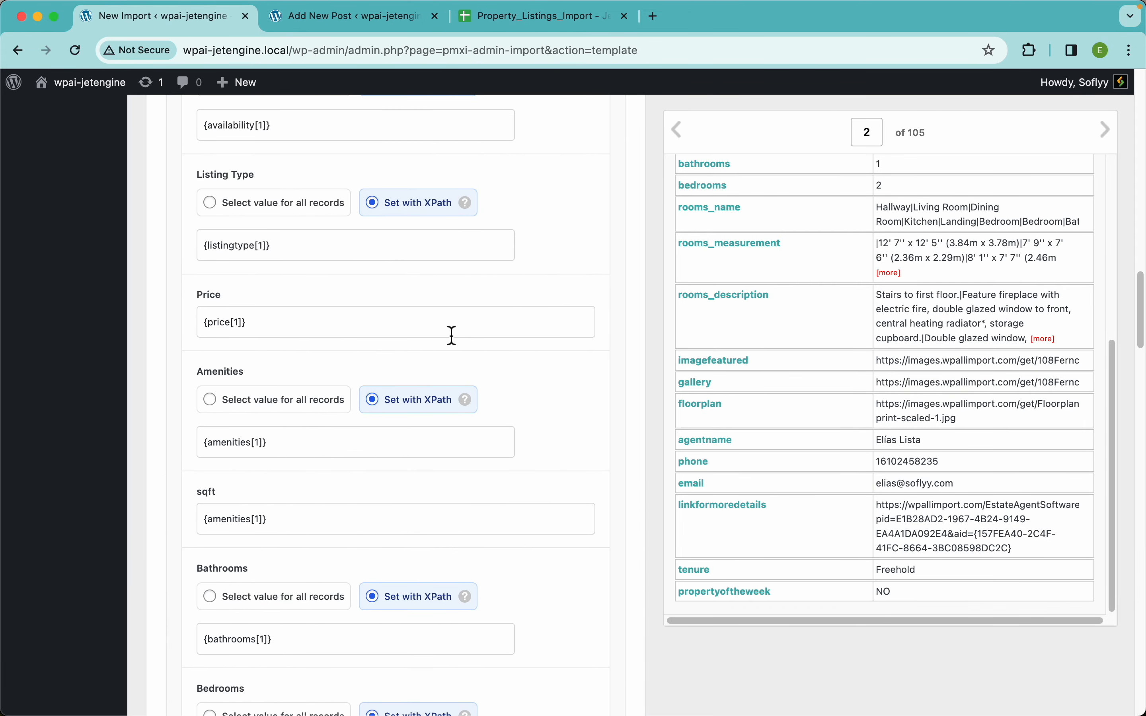
scroll(508, 327, "up", 1)
scroll(508, 328, "up", 20)
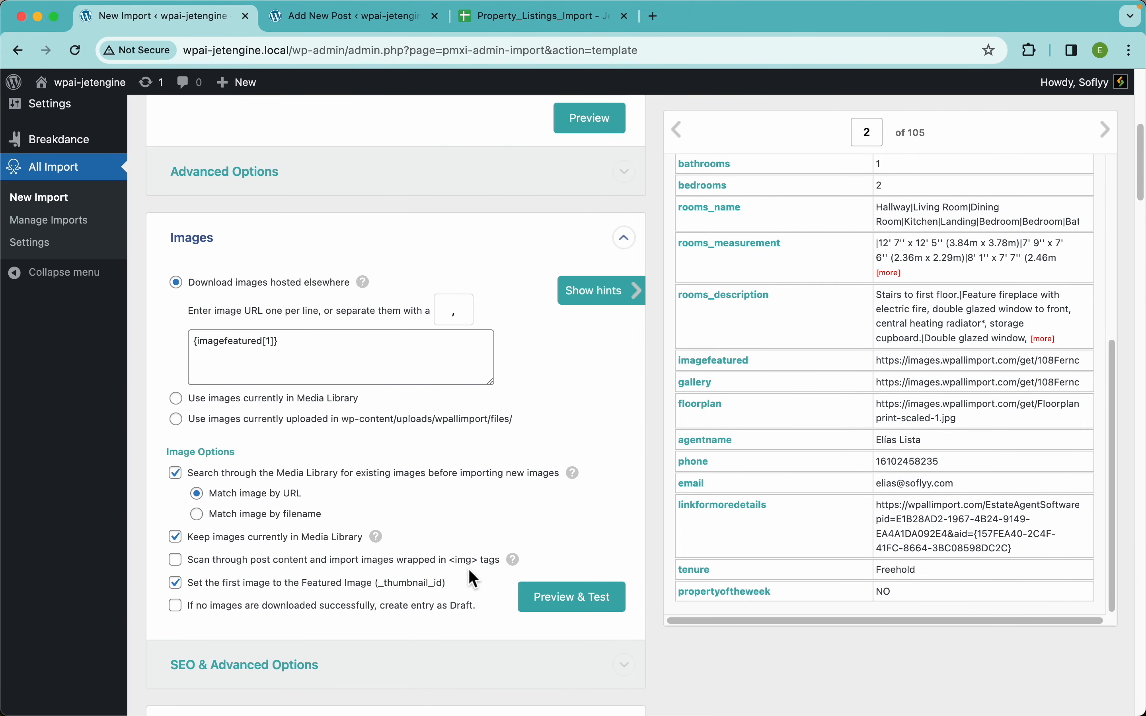
scroll(468, 436, "down", 20)
scroll(467, 436, "down", 20)
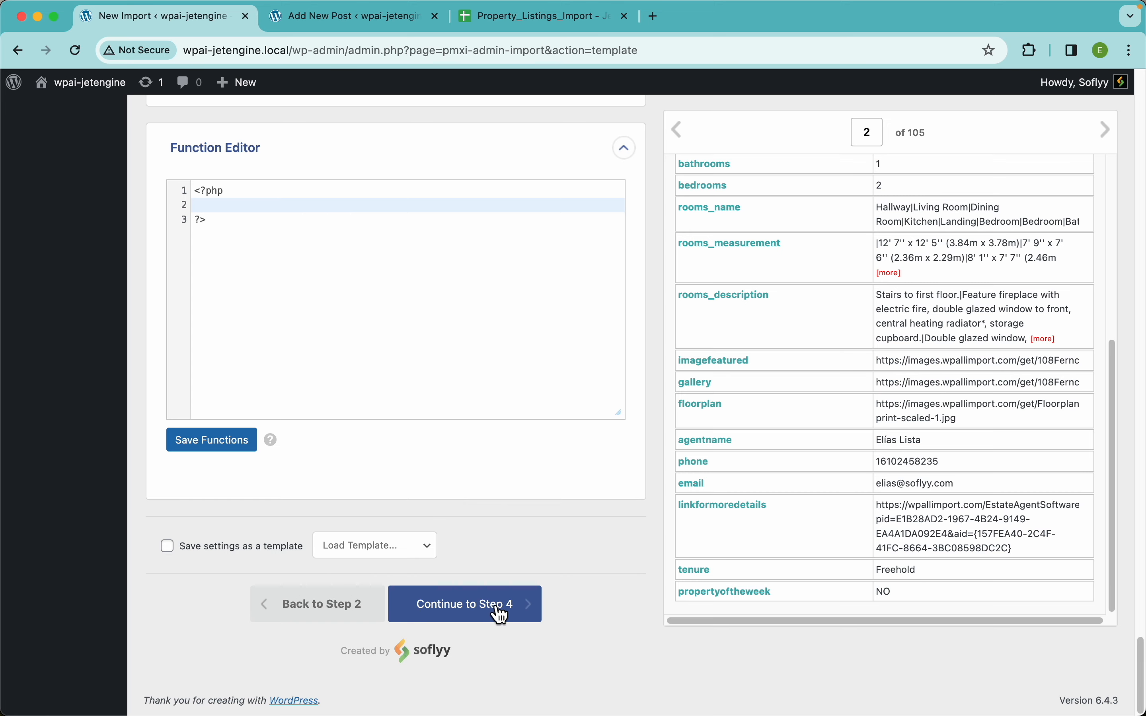
left_click(508, 613)
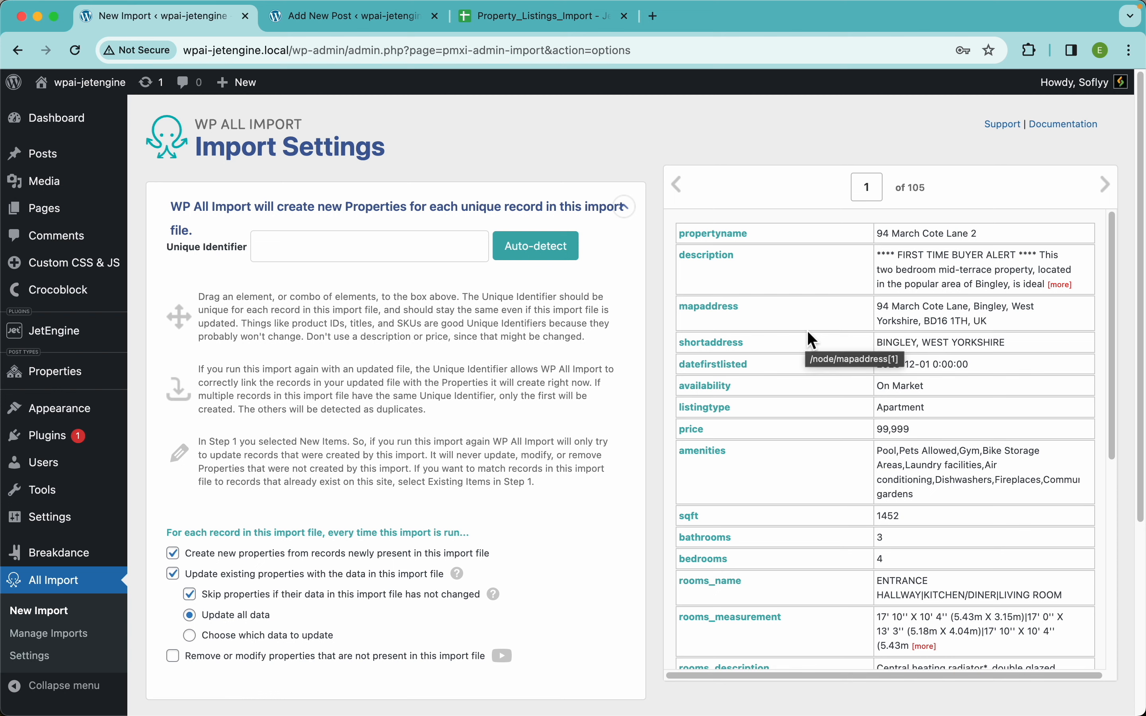
Auto-detect the Unique Identifier and expand the Scheduling Options.
left_click(536, 261)
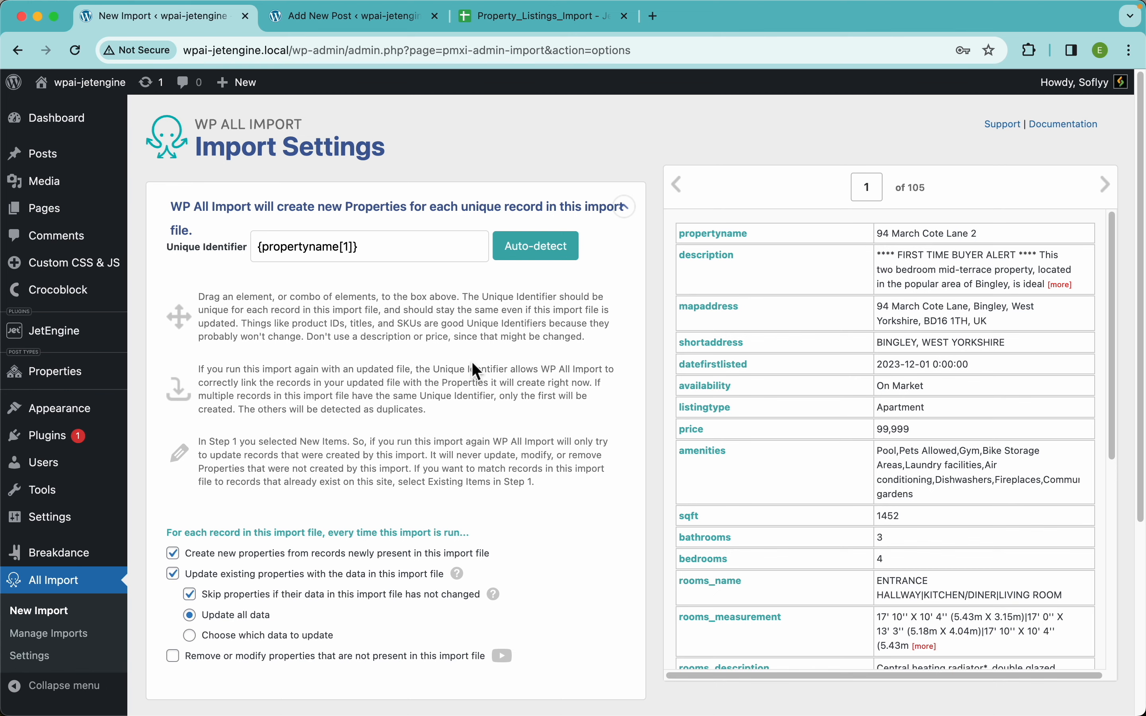
scroll(474, 363, "down", 5)
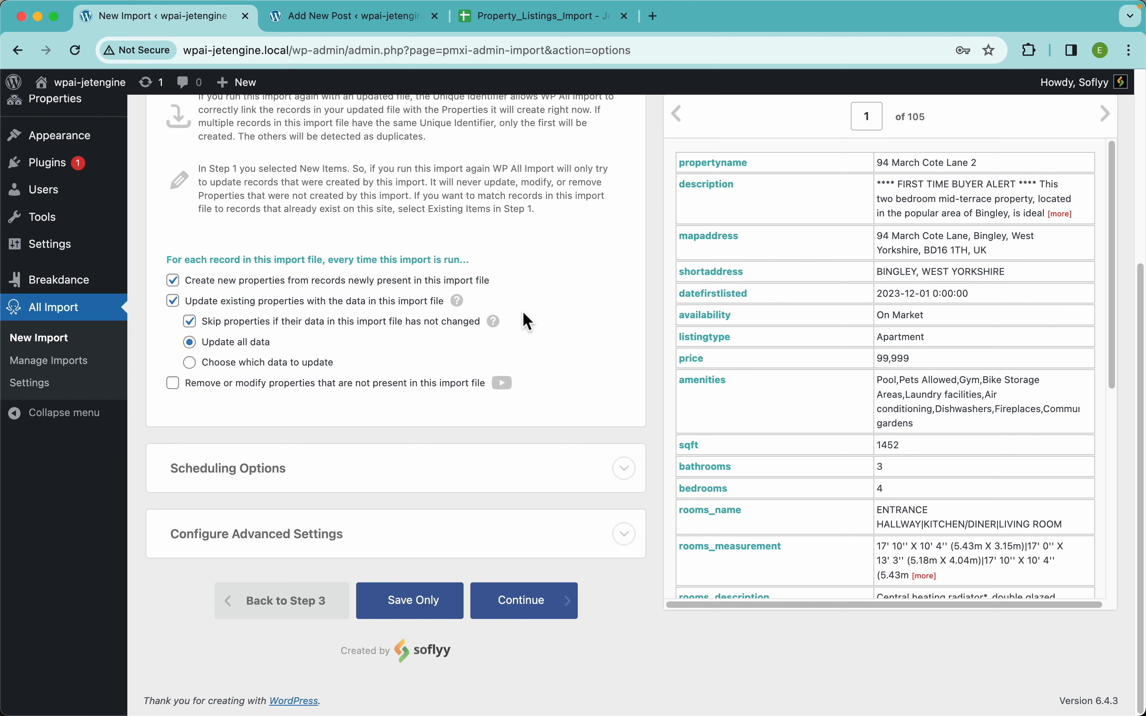
mouse_move(459, 302)
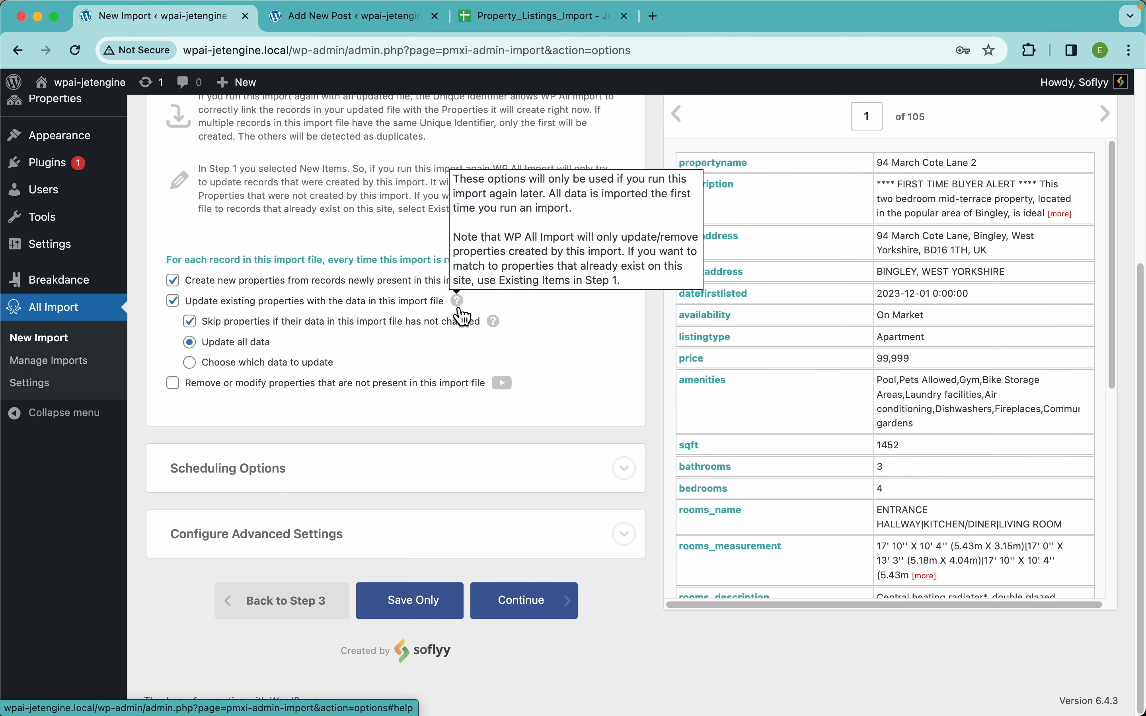
left_click(623, 473)
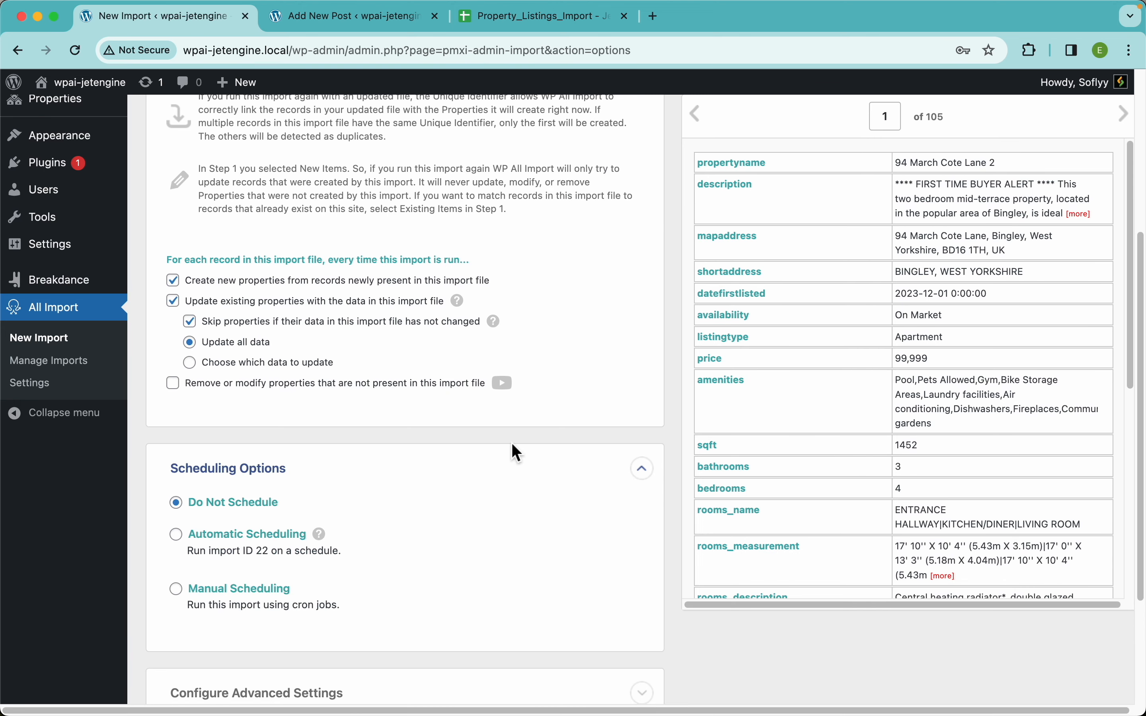
scroll(511, 443, "down", 4)
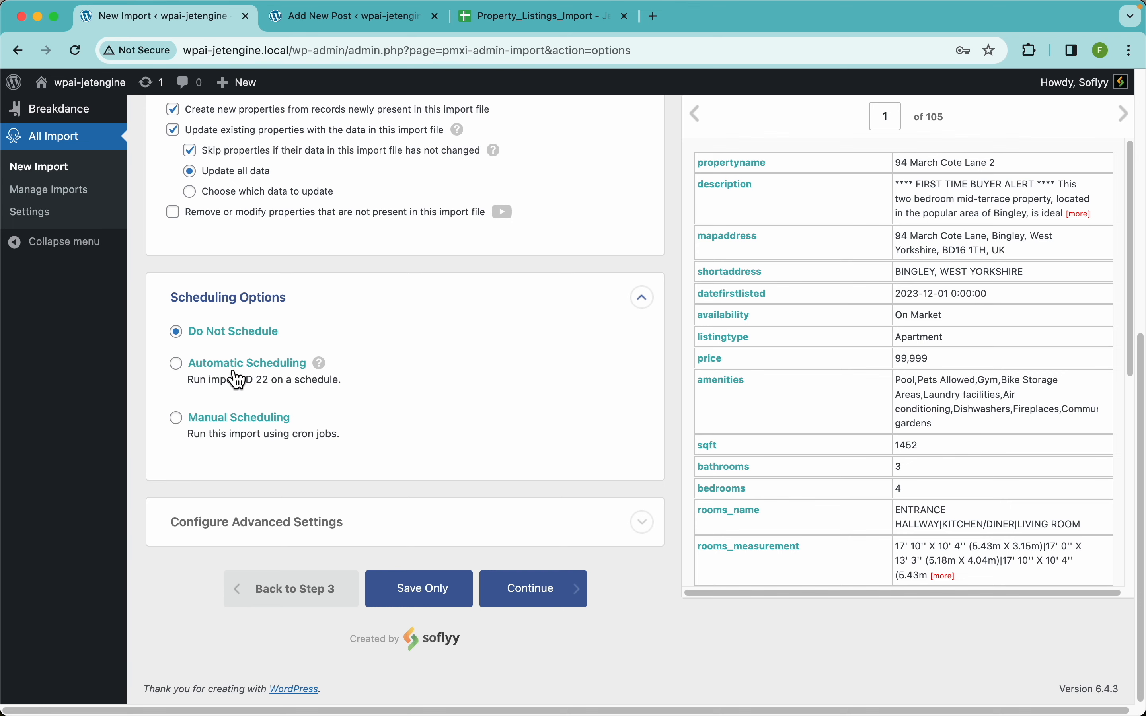
Enable Automatic Scheduling for Monday through Saturday at 12:00am.
left_click(258, 374)
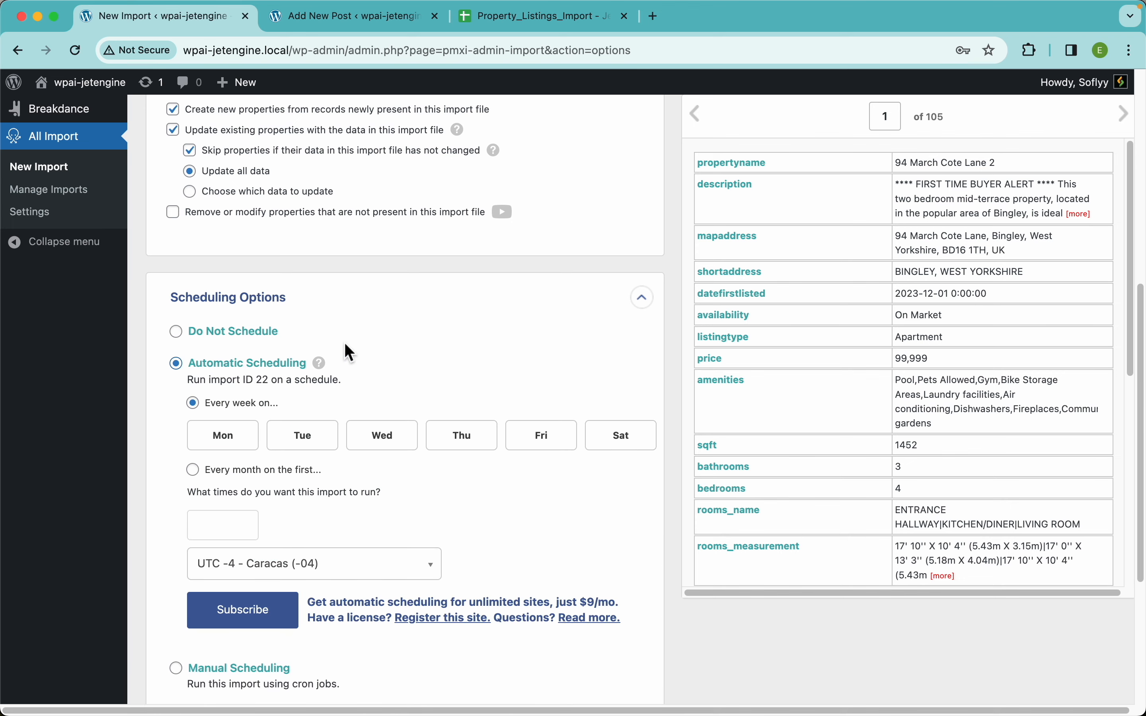
scroll(348, 331, "down", 4)
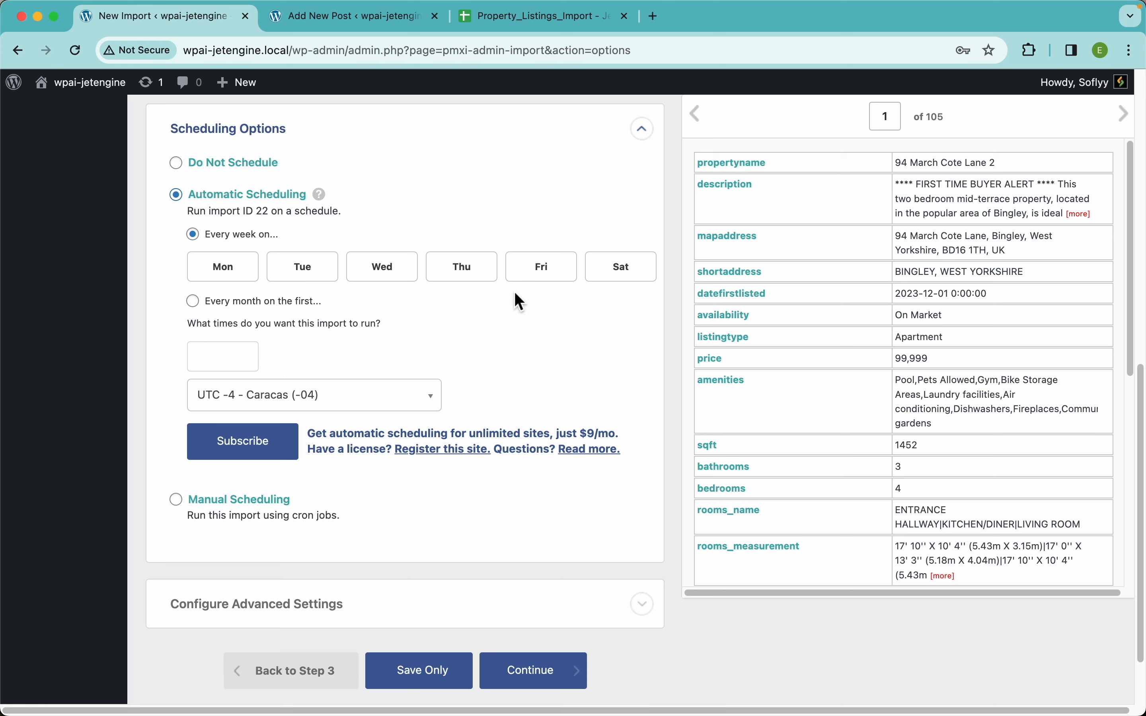
left_click(247, 278)
left_click(306, 279)
left_click(402, 279)
left_click(473, 279)
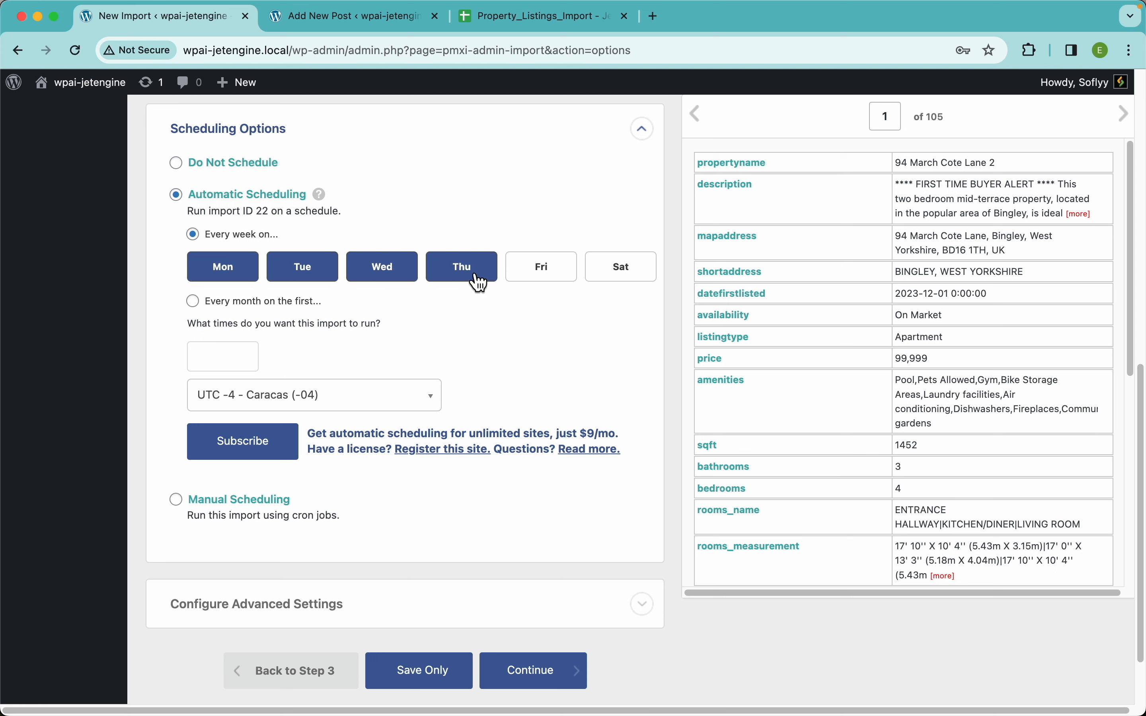
left_click(562, 280)
left_click(607, 281)
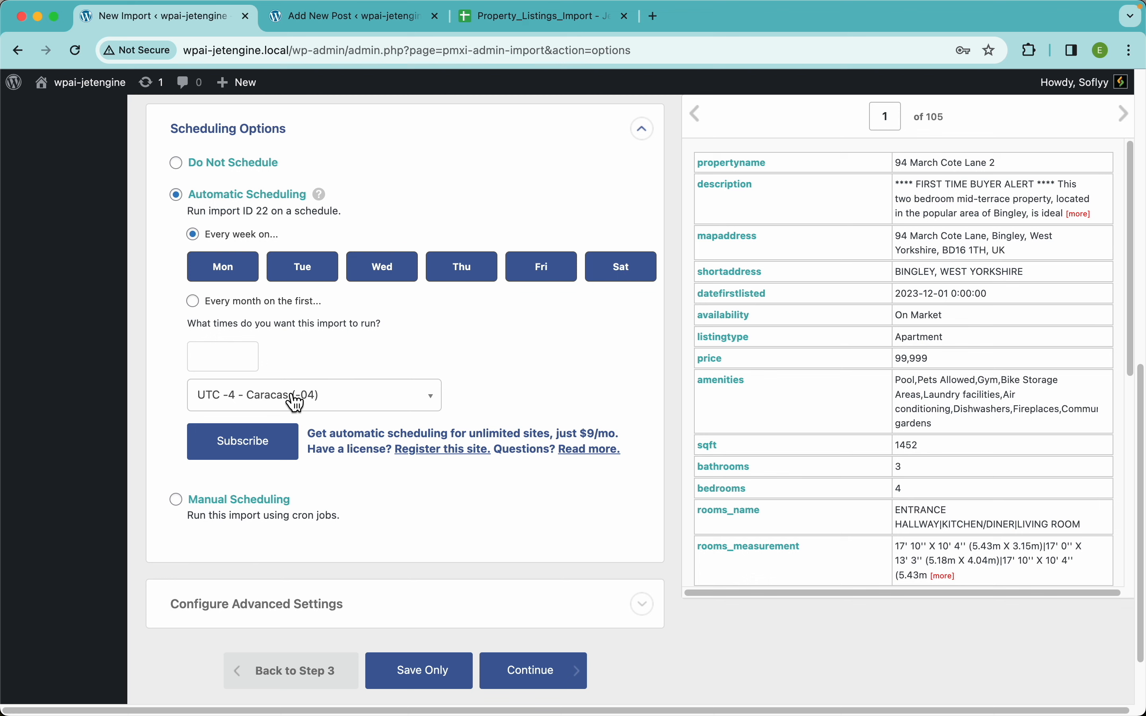
left_click(225, 356)
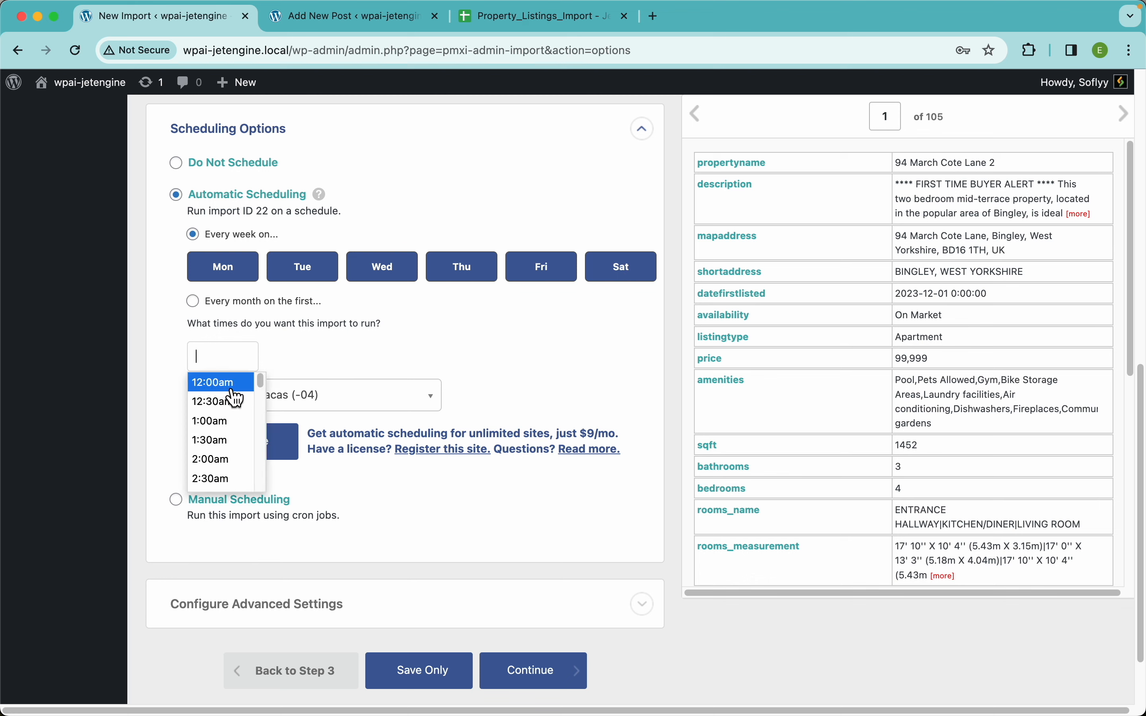
left_click(226, 389)
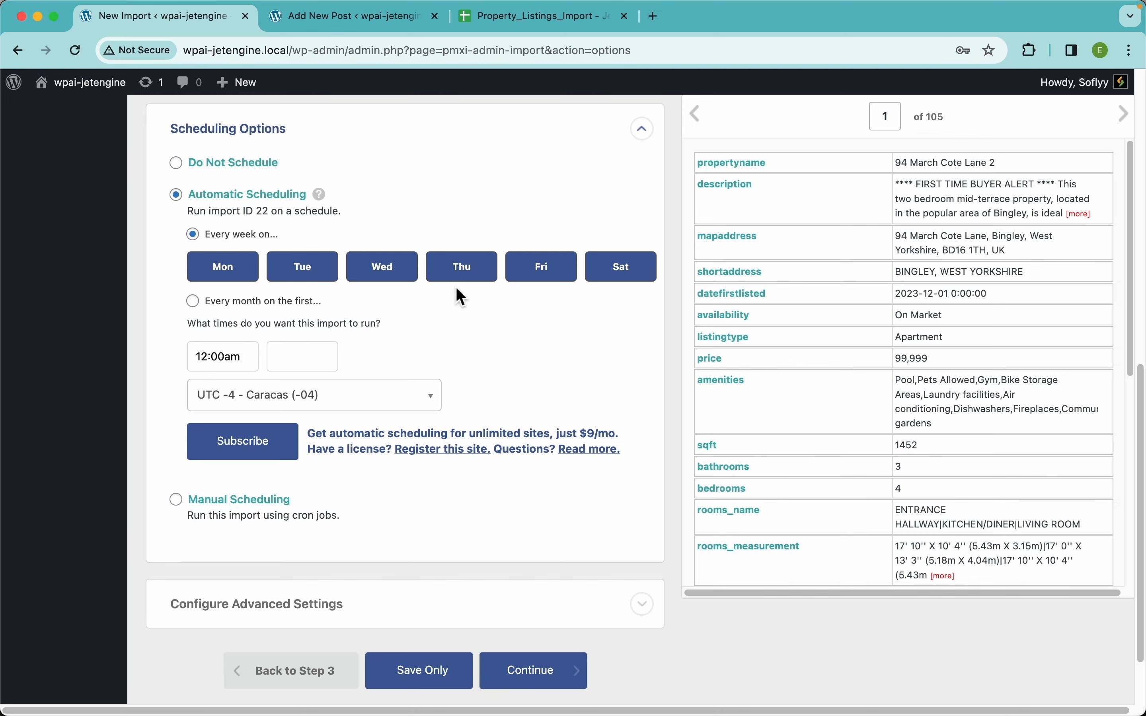
scroll(456, 289, "up", 6)
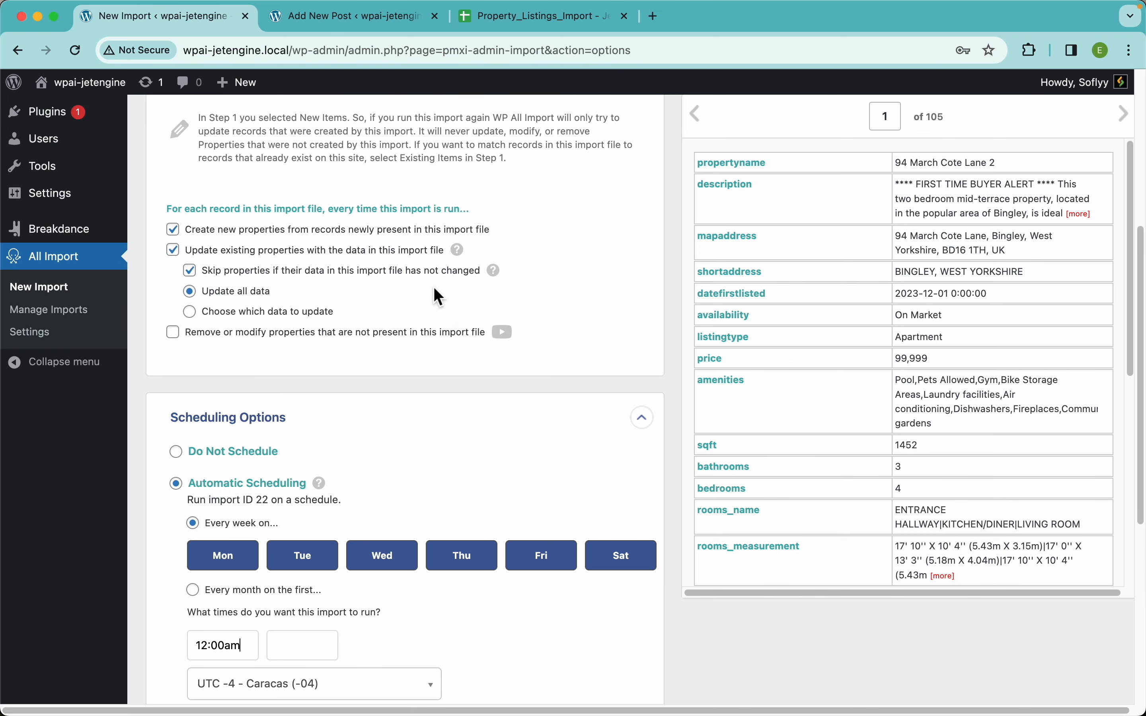
Set scheduling to Do Not Schedule, continue, and confirm and run the 105-row import.
left_click(372, 336)
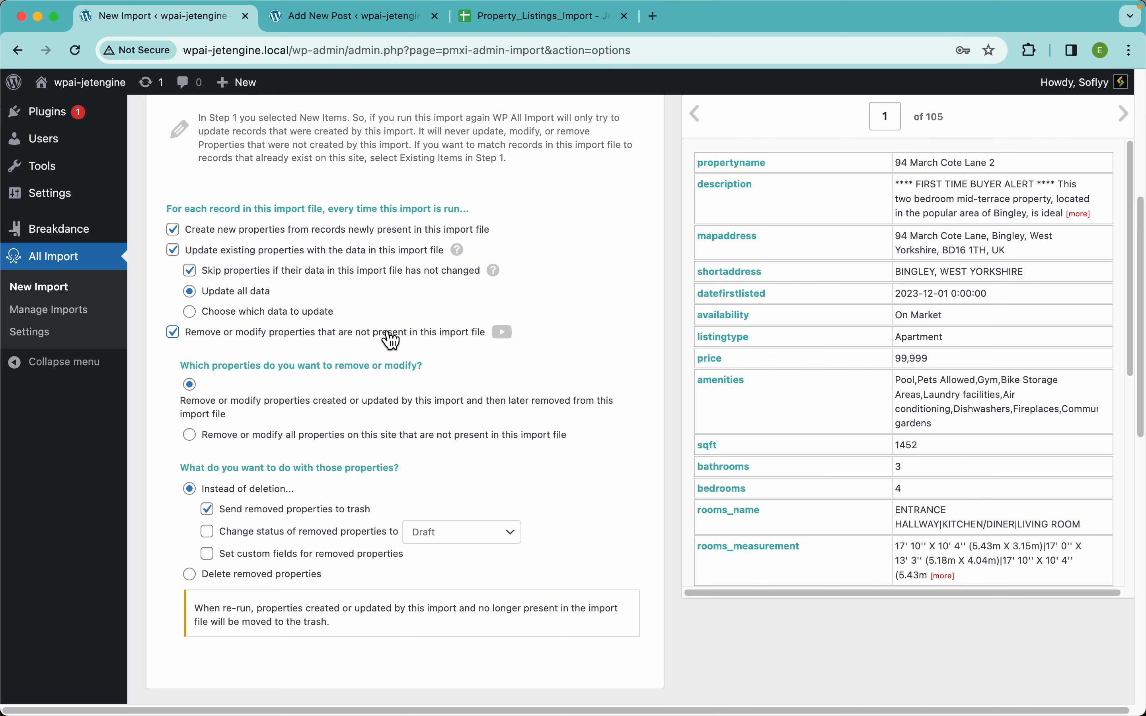
scroll(483, 382, "down", 10)
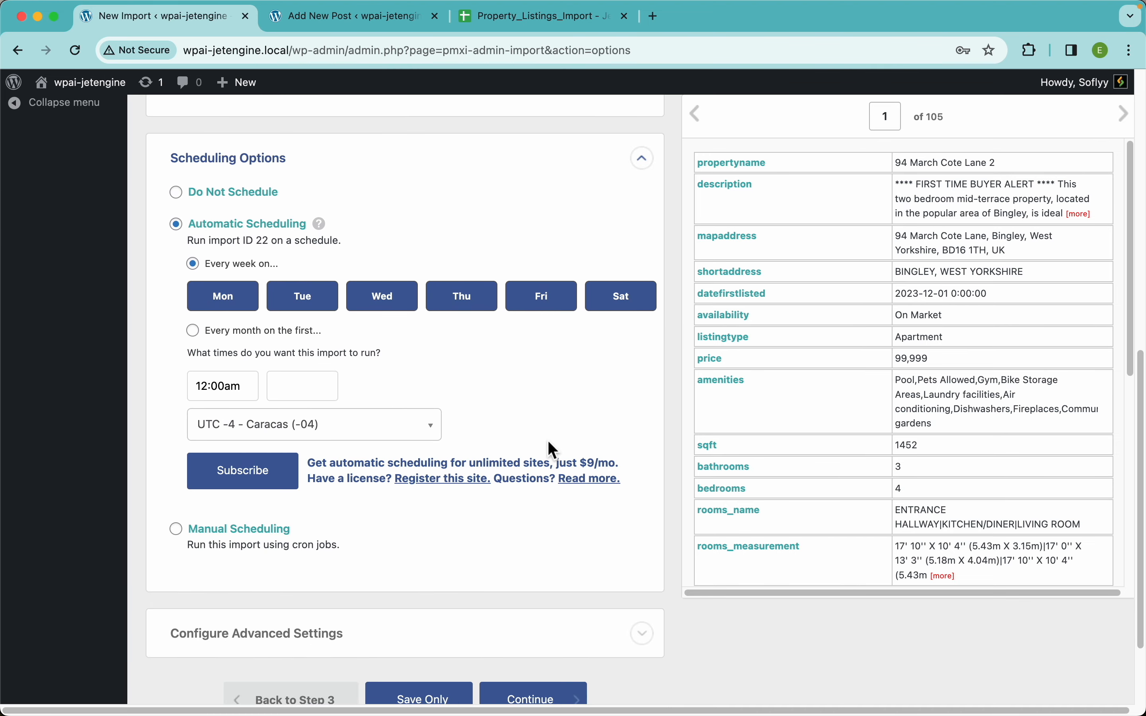
left_click(247, 529)
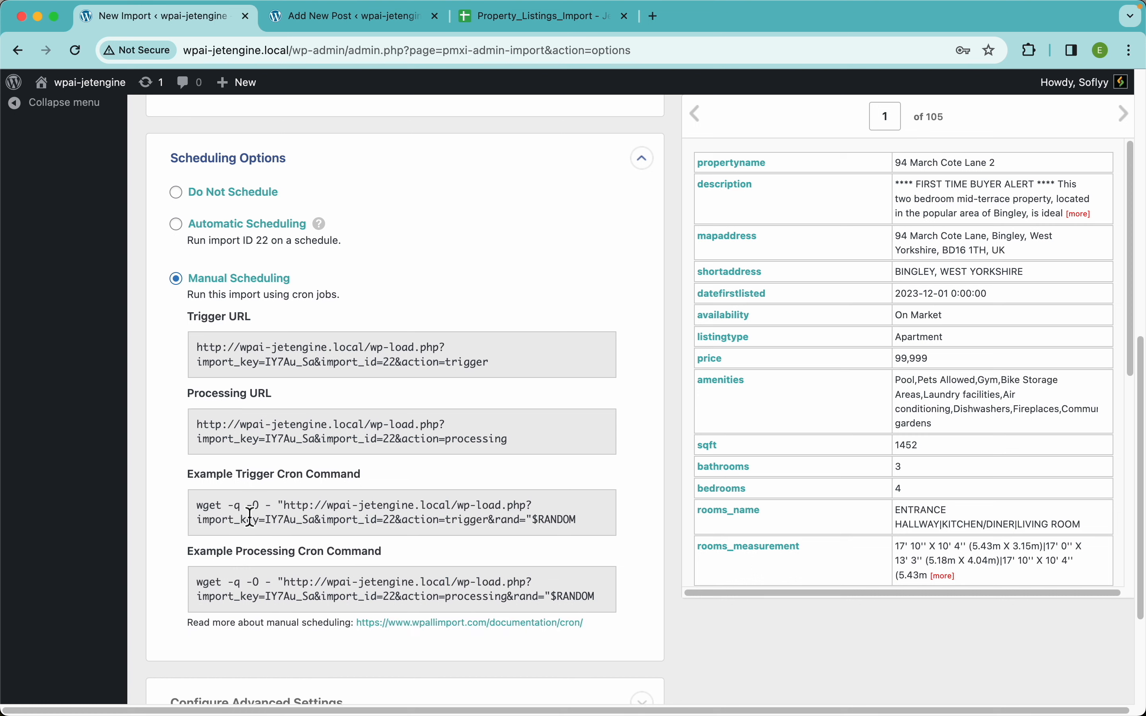
scroll(358, 448, "down", 3)
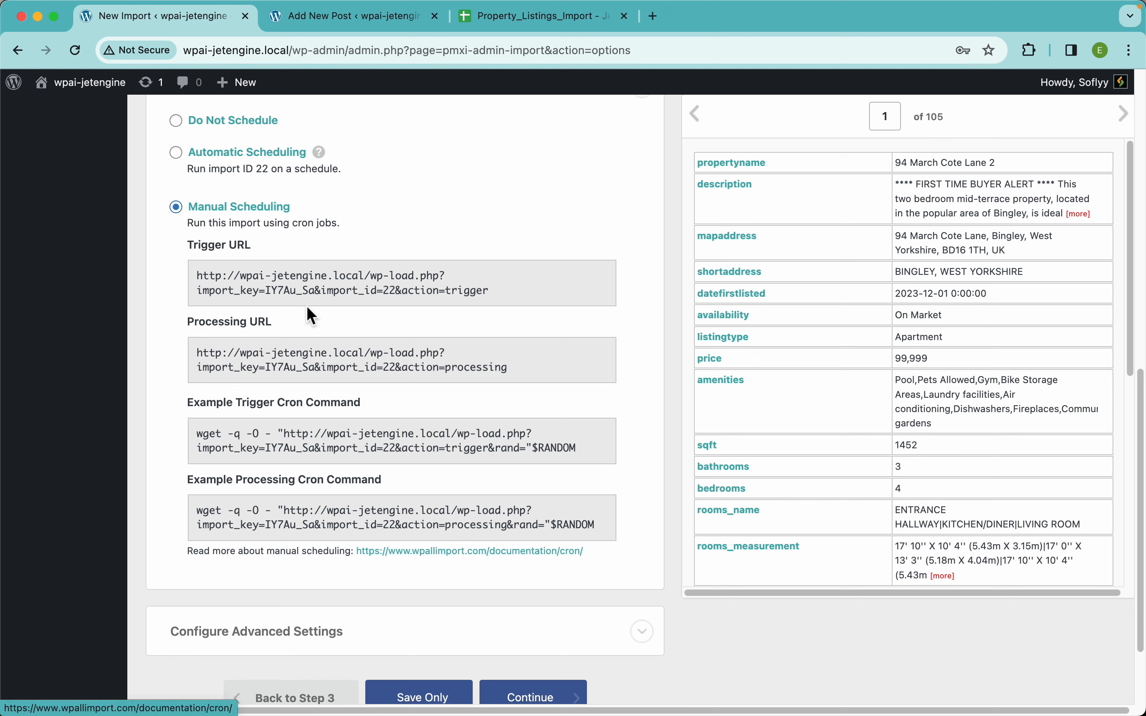
left_click(232, 122)
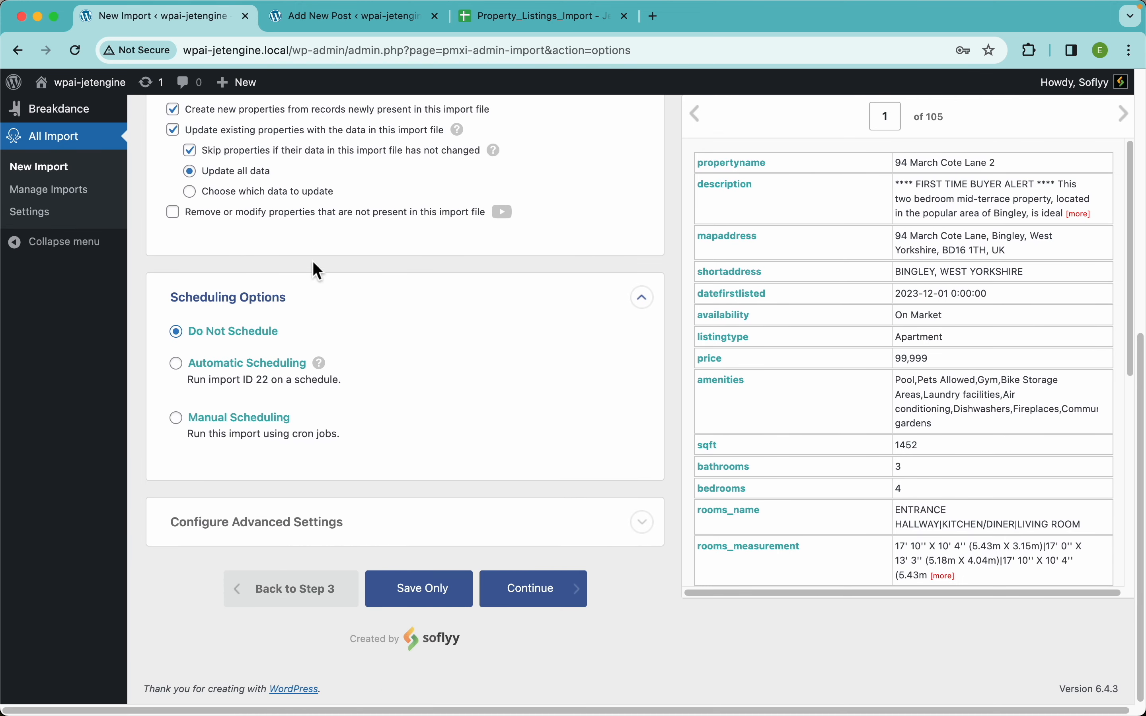
left_click(255, 317)
left_click(541, 611)
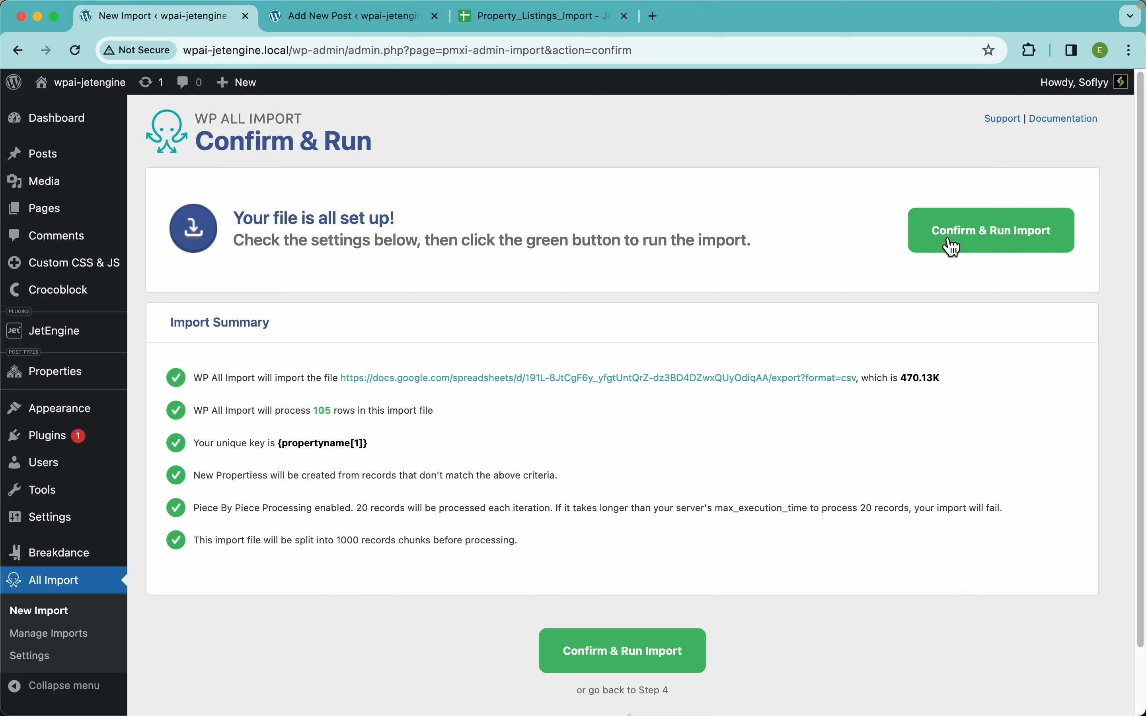
left_click(954, 248)
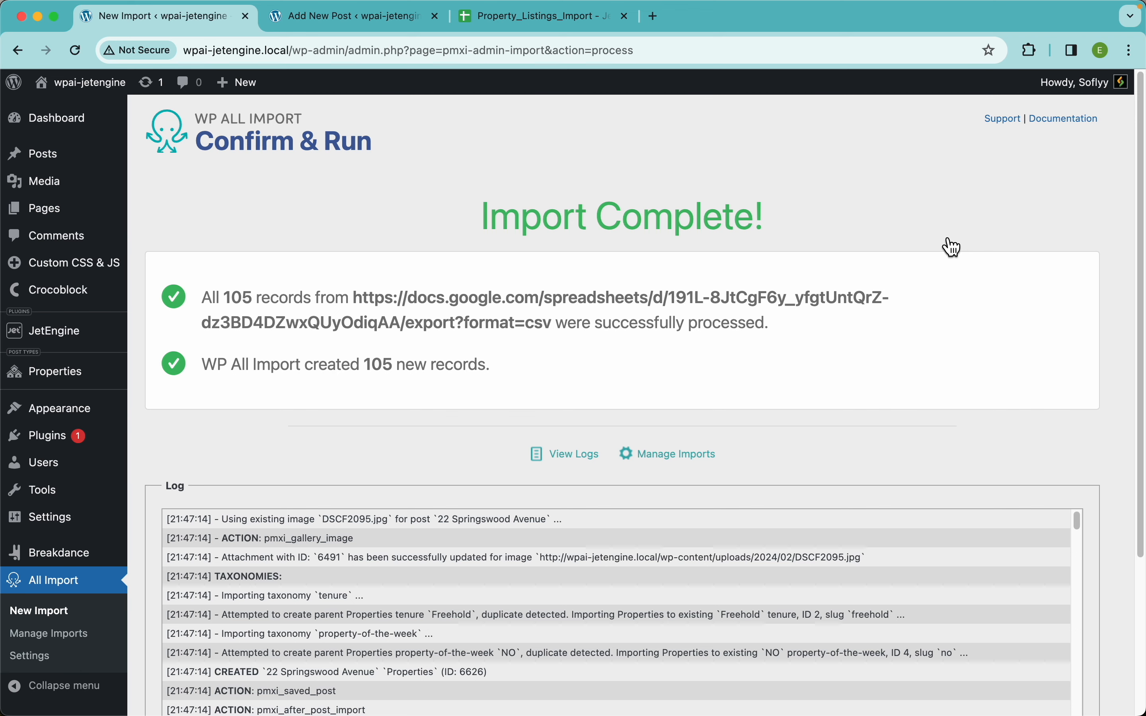
Open the Properties list showing the 105 imported listings.
left_click(24, 378)
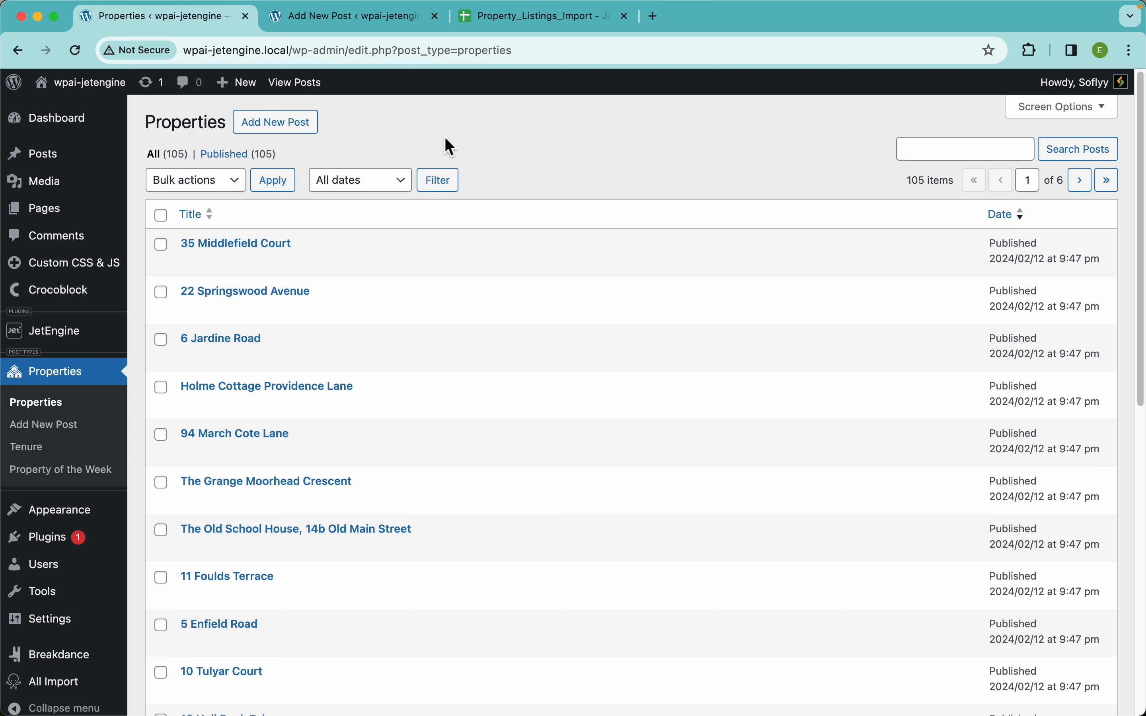
mouse_move(291, 286)
left_click(106, 90)
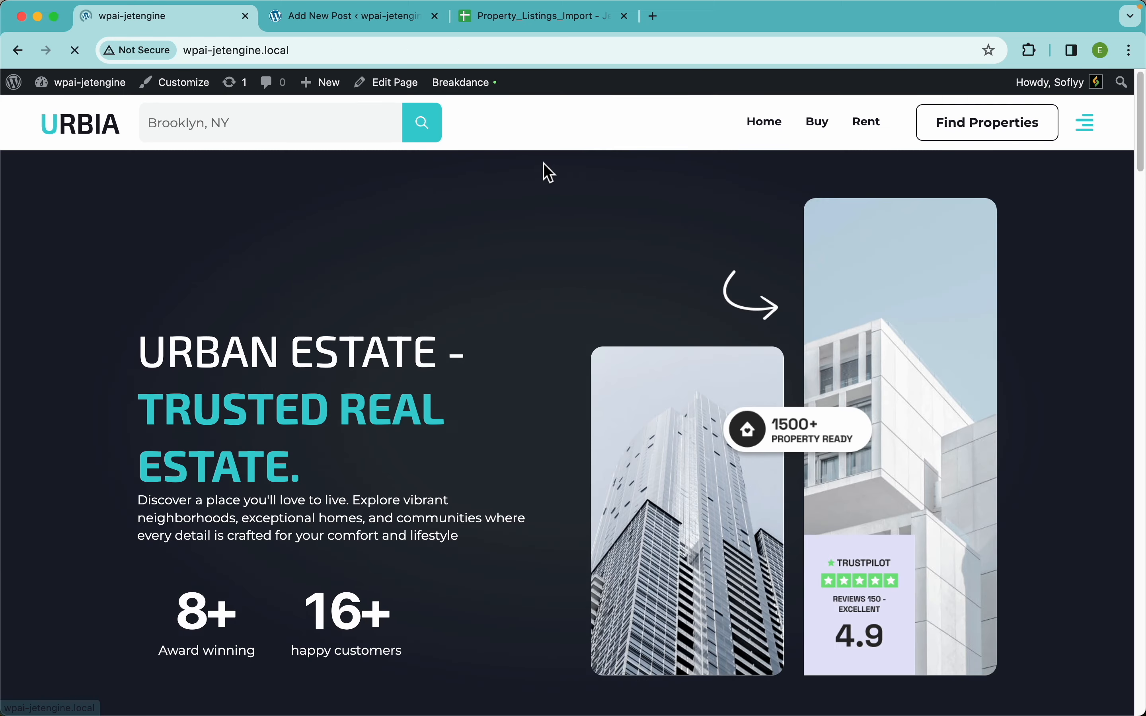
scroll(607, 420, "down", 10)
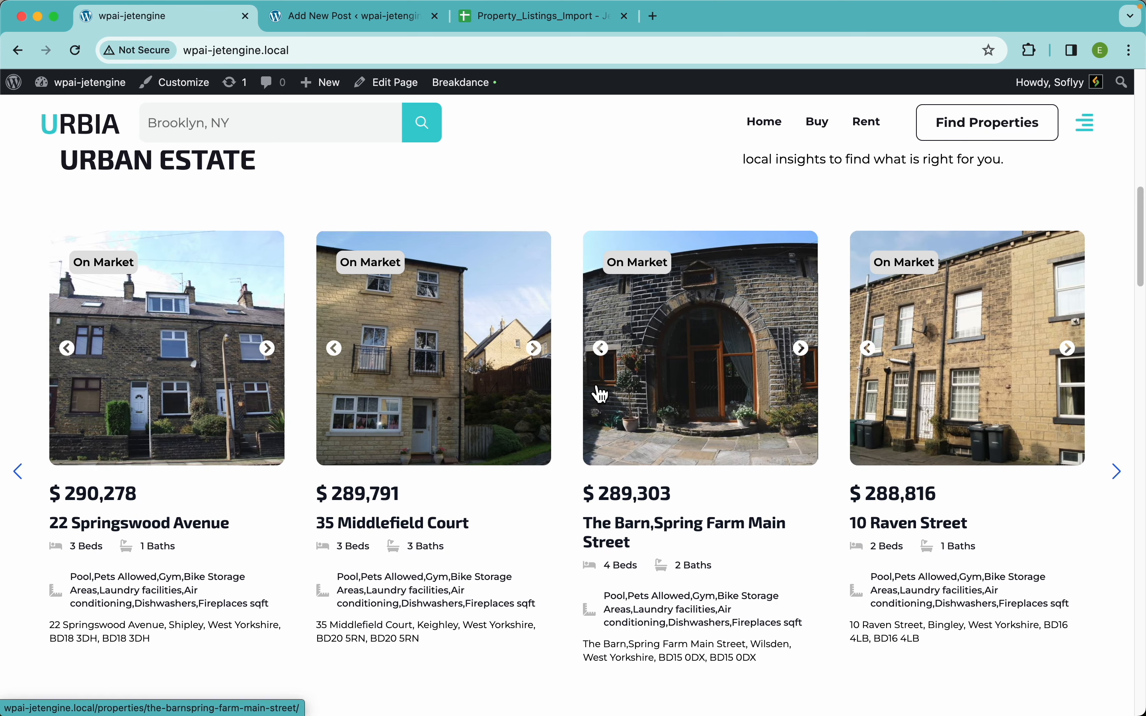
left_click(198, 407)
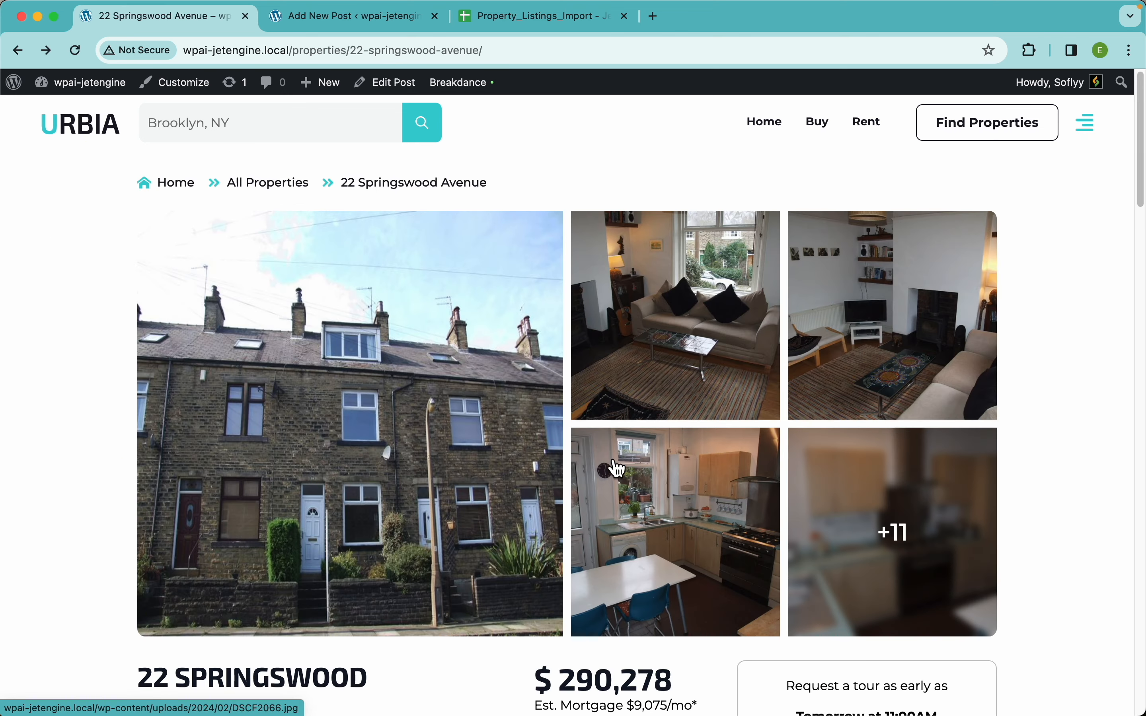
left_click(653, 360)
key("Right")
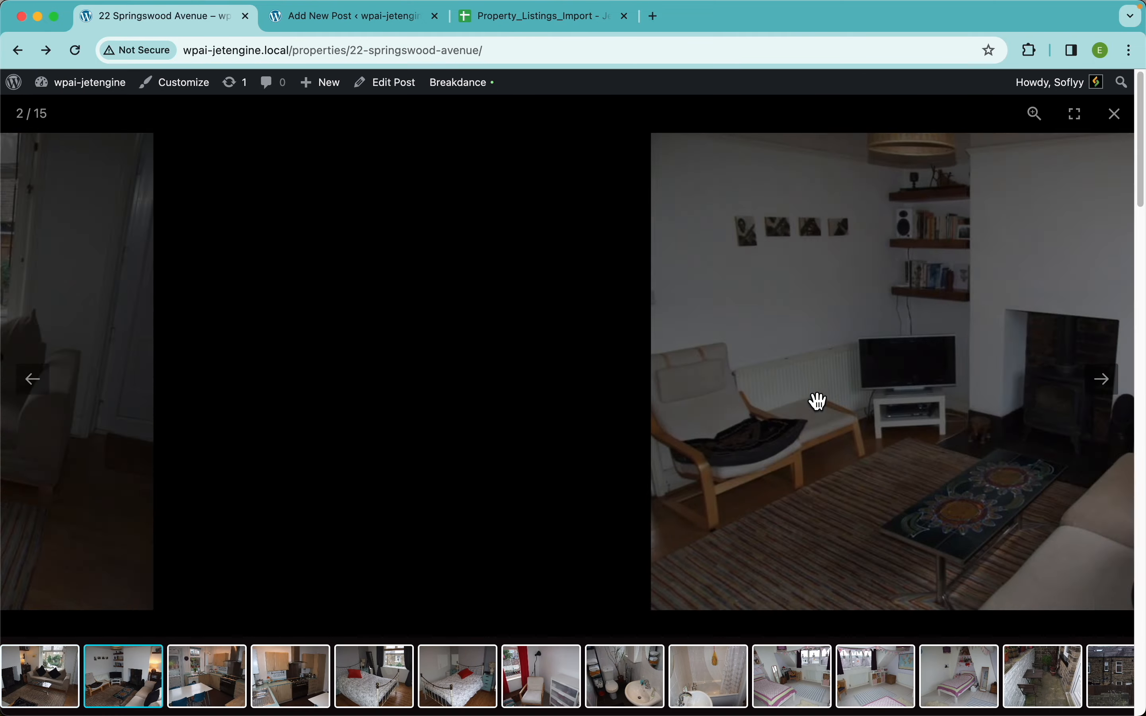
key("Right")
key("Right")
key("Right")
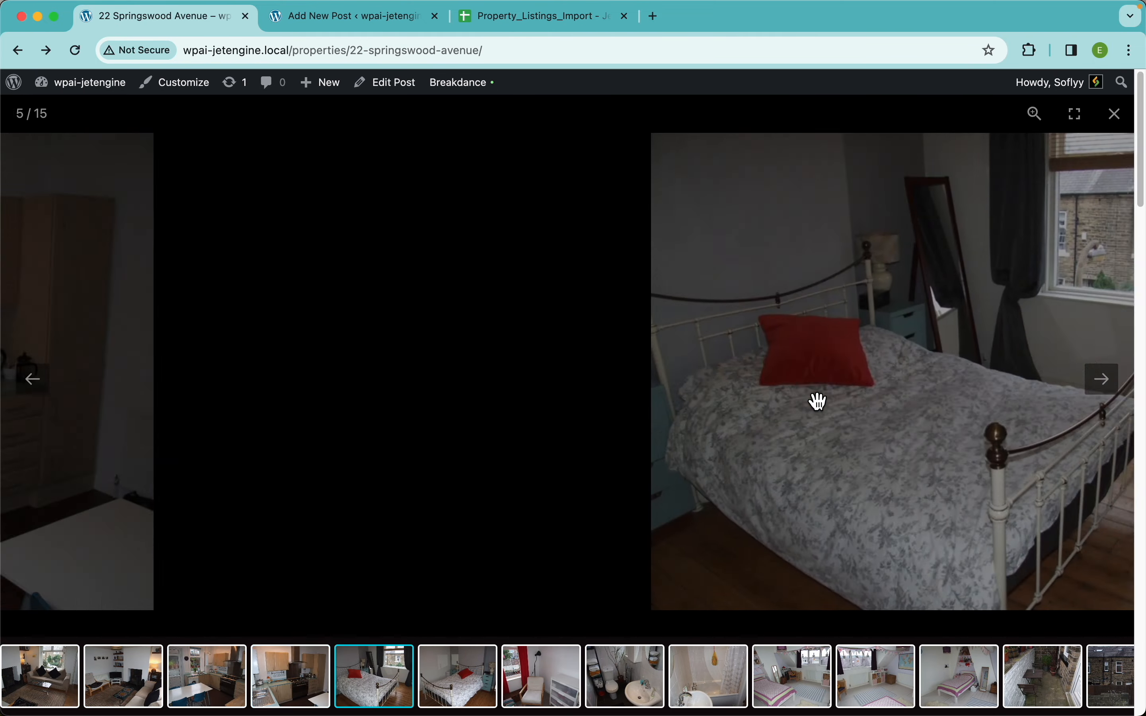
left_click(921, 354)
scroll(688, 480, "down", 8)
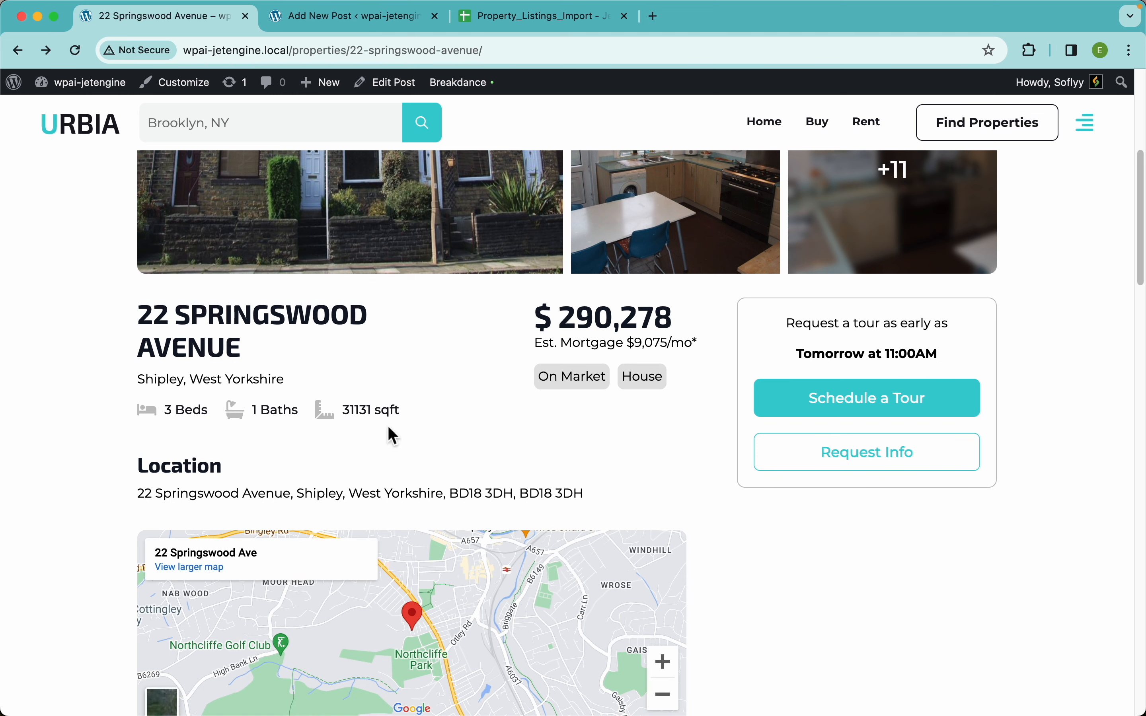
scroll(797, 420, "down", 4)
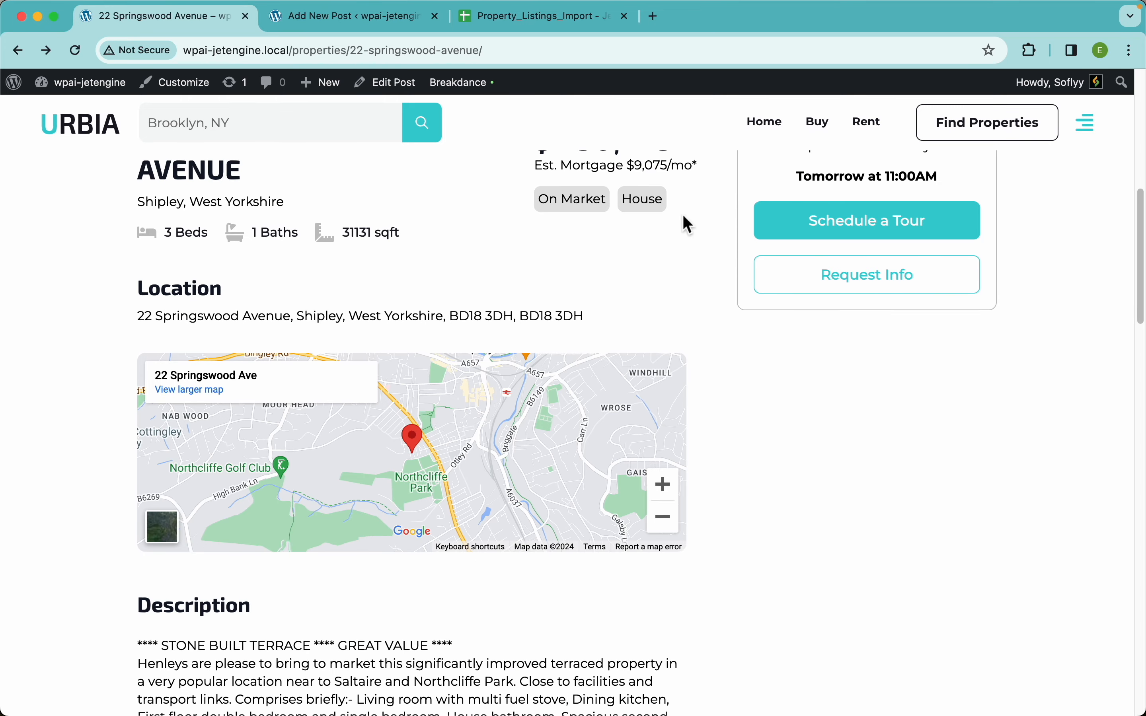
scroll(719, 428, "down", 3)
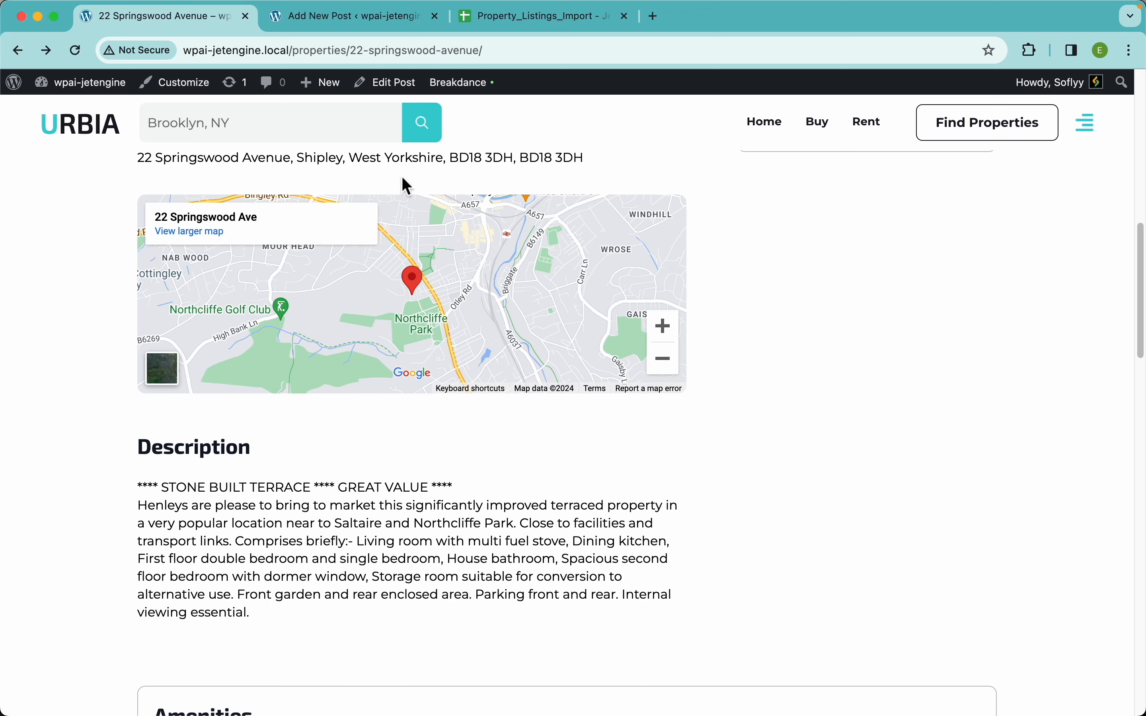
scroll(475, 340, "down", 10)
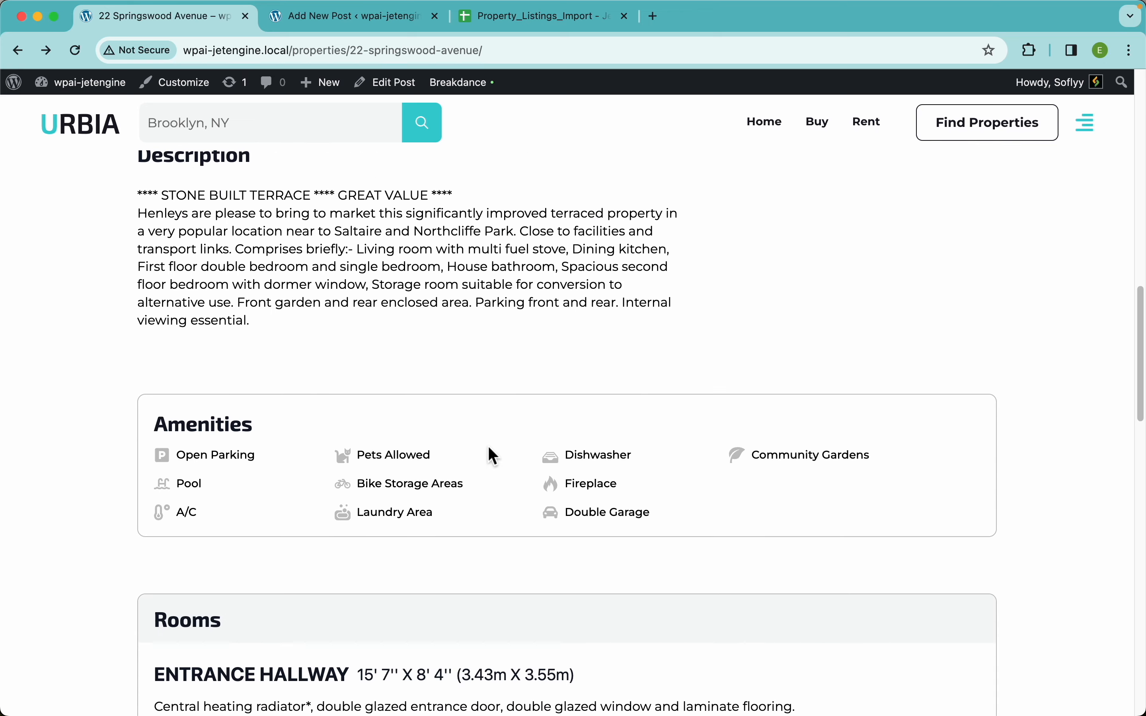
scroll(492, 396, "down", 20)
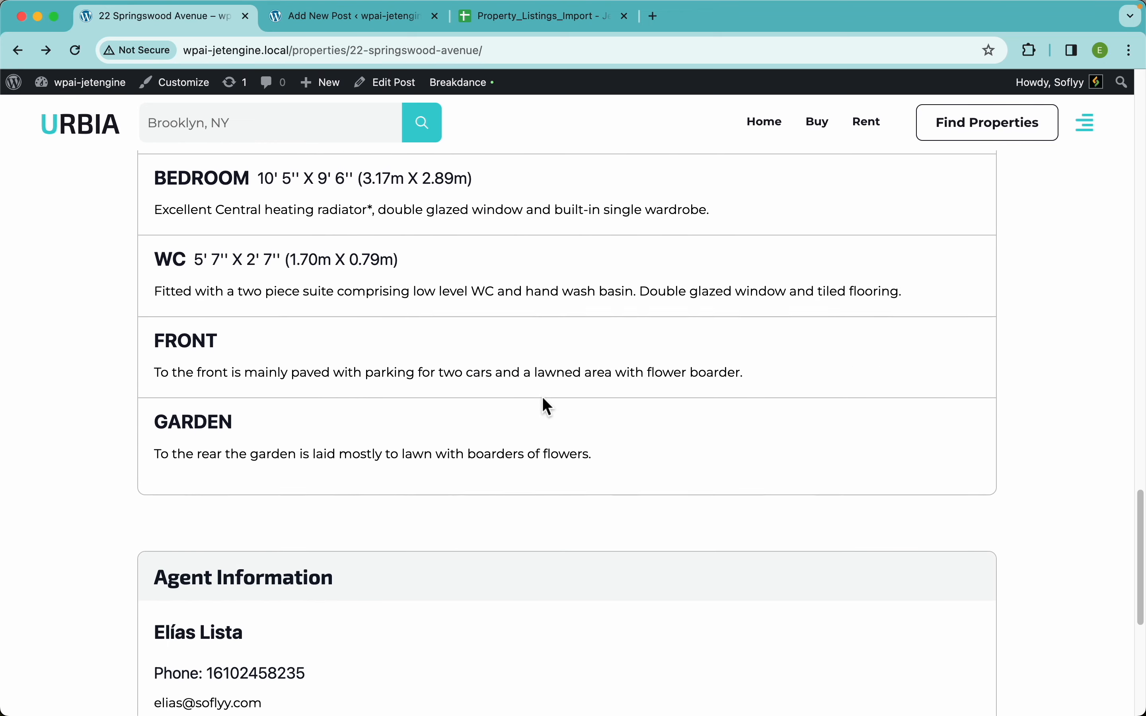
scroll(460, 328, "up", 20)
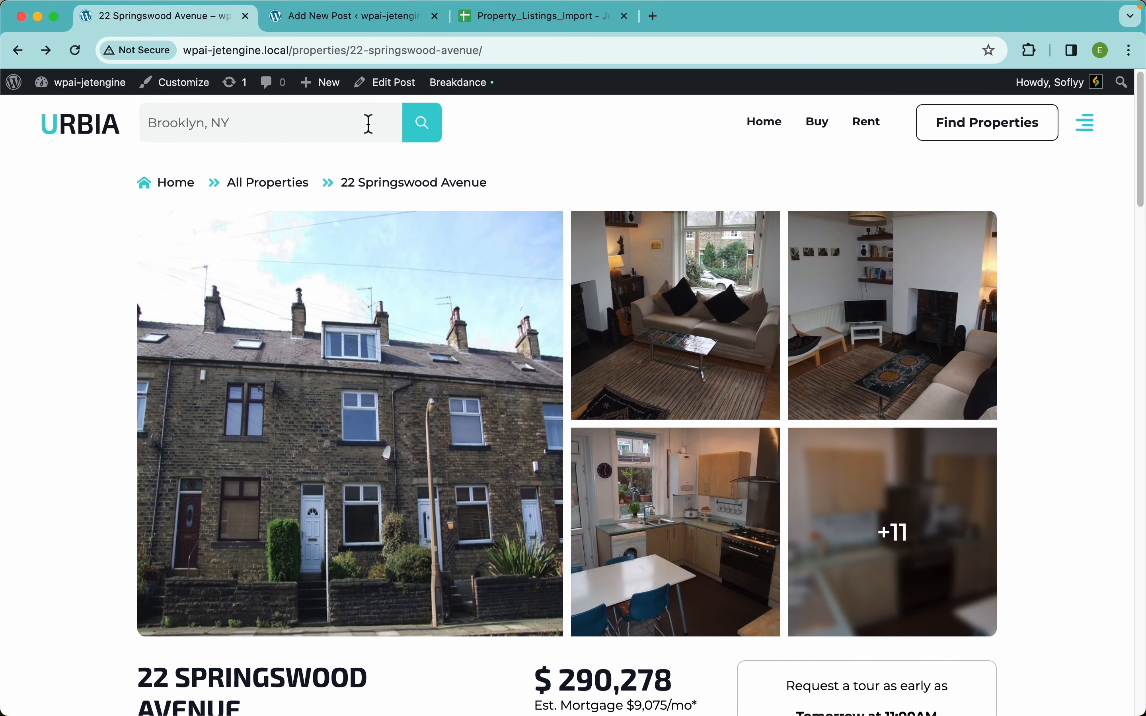
left_click(395, 94)
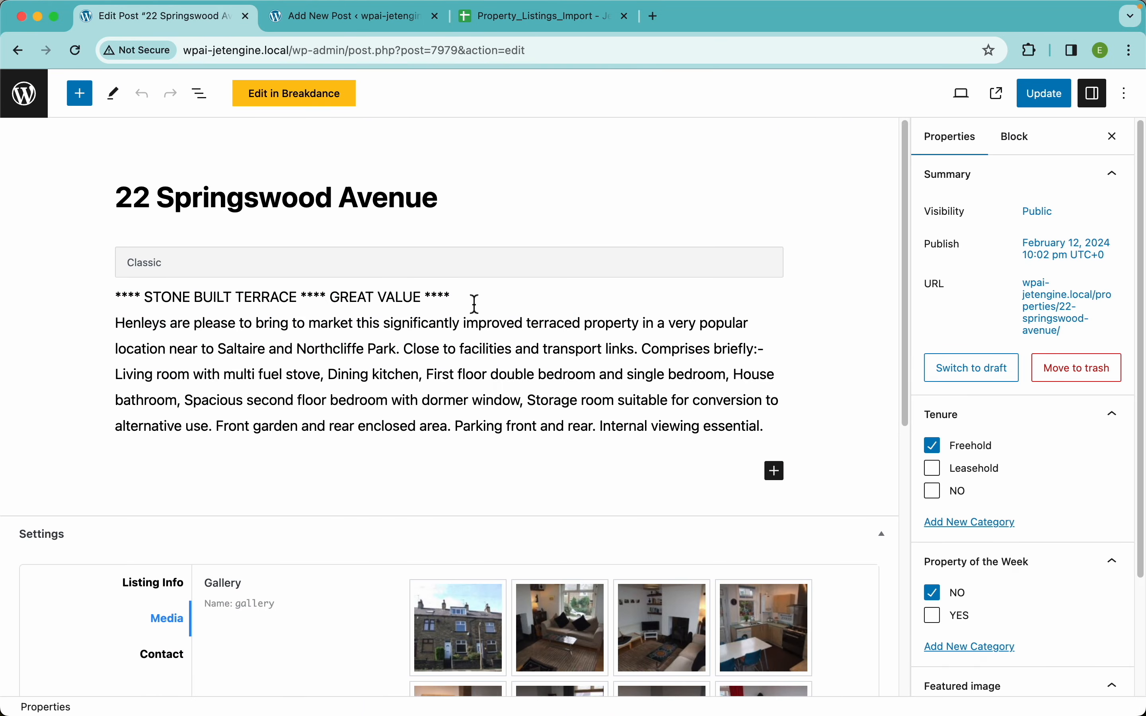
scroll(535, 471, "down", 6)
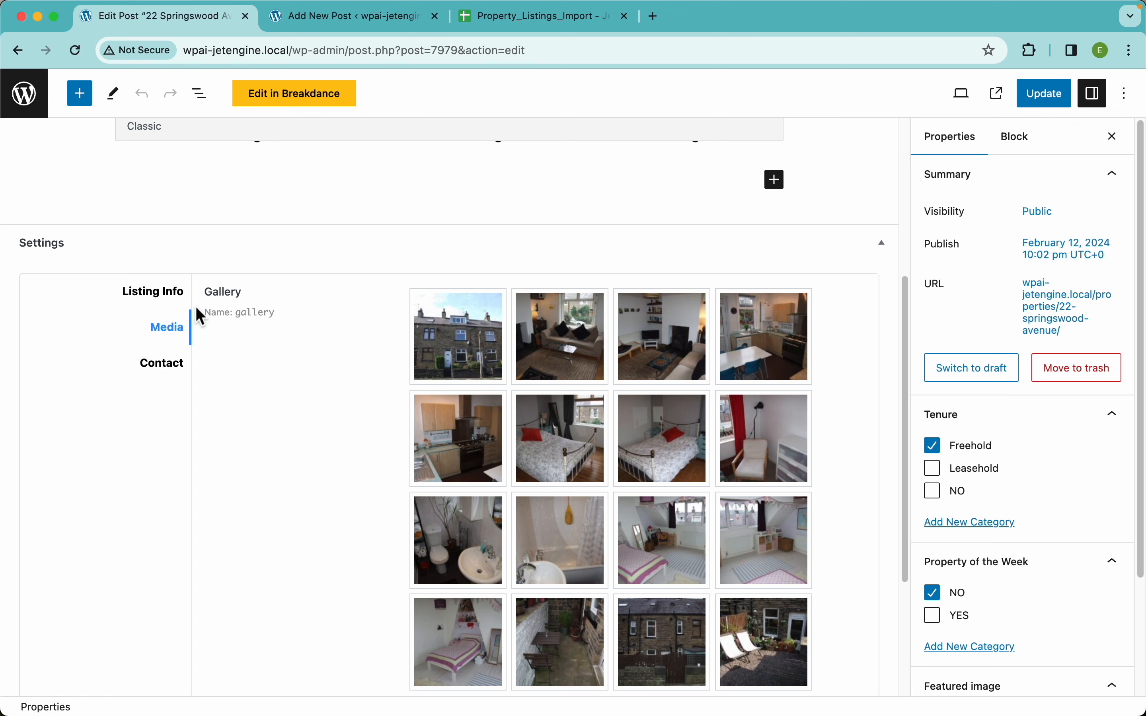
left_click(175, 302)
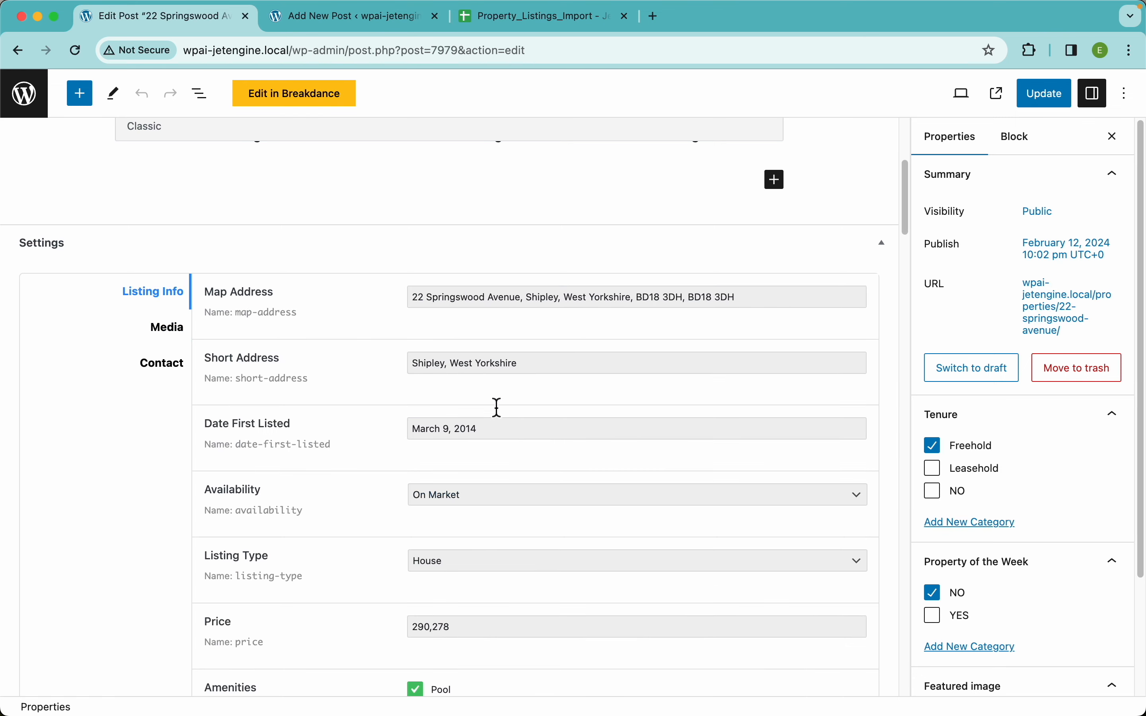
scroll(550, 409, "down", 10)
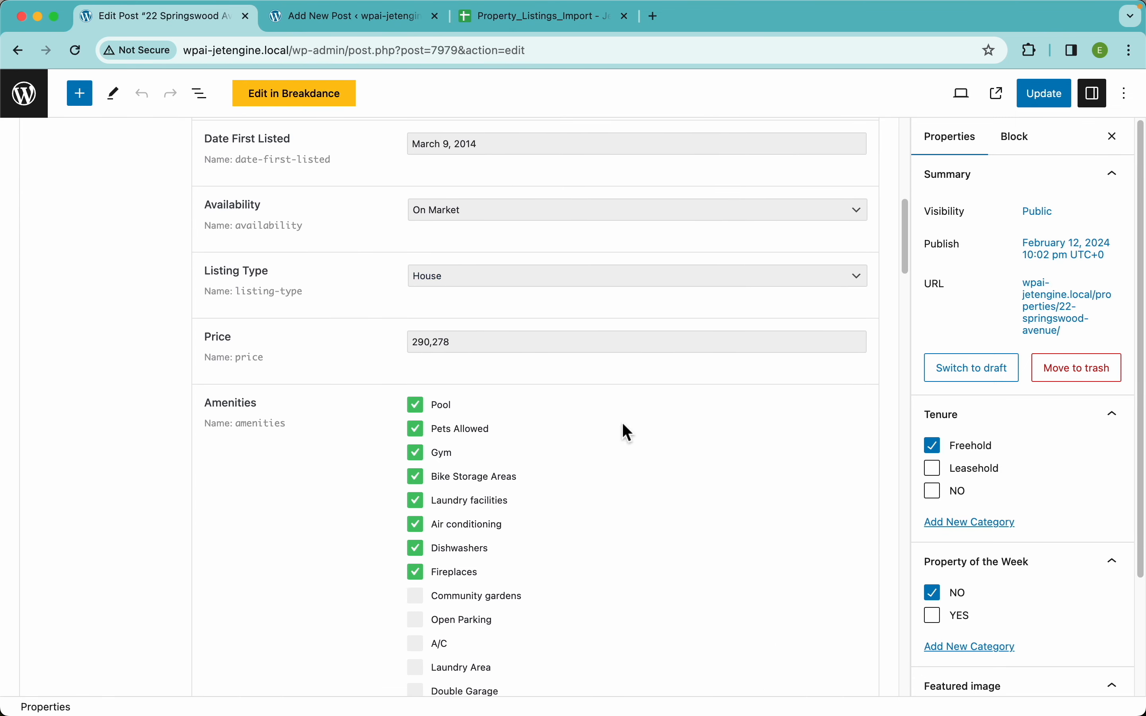
scroll(532, 559, "down", 10)
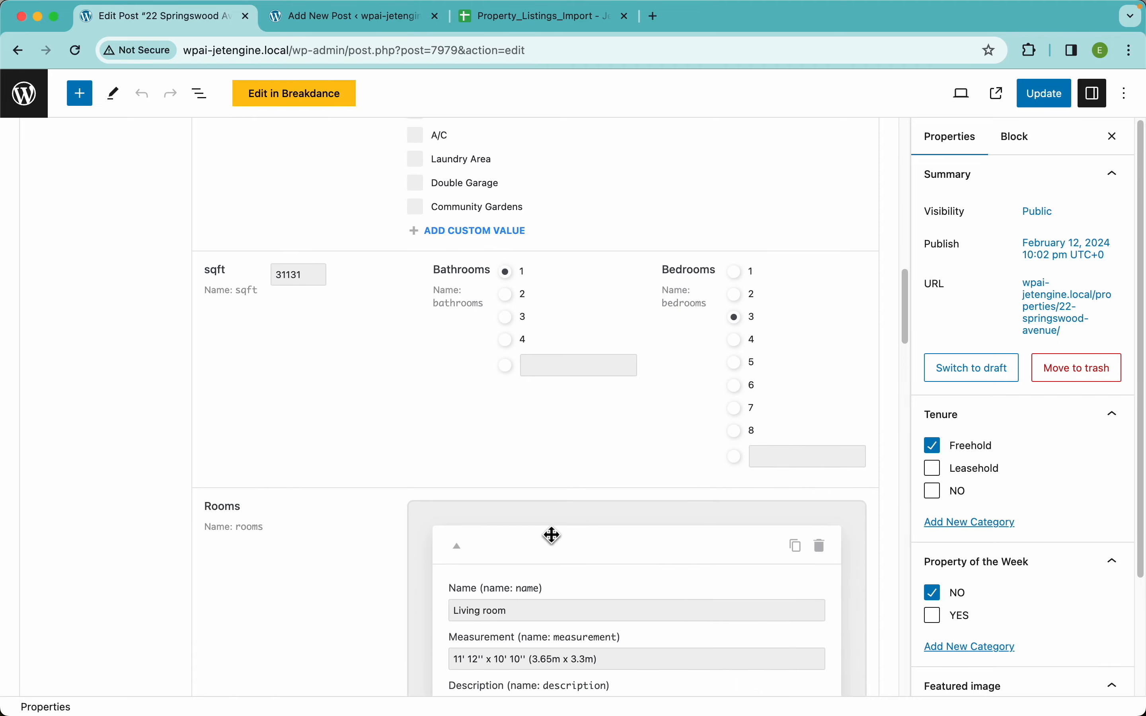
scroll(518, 426, "down", 15)
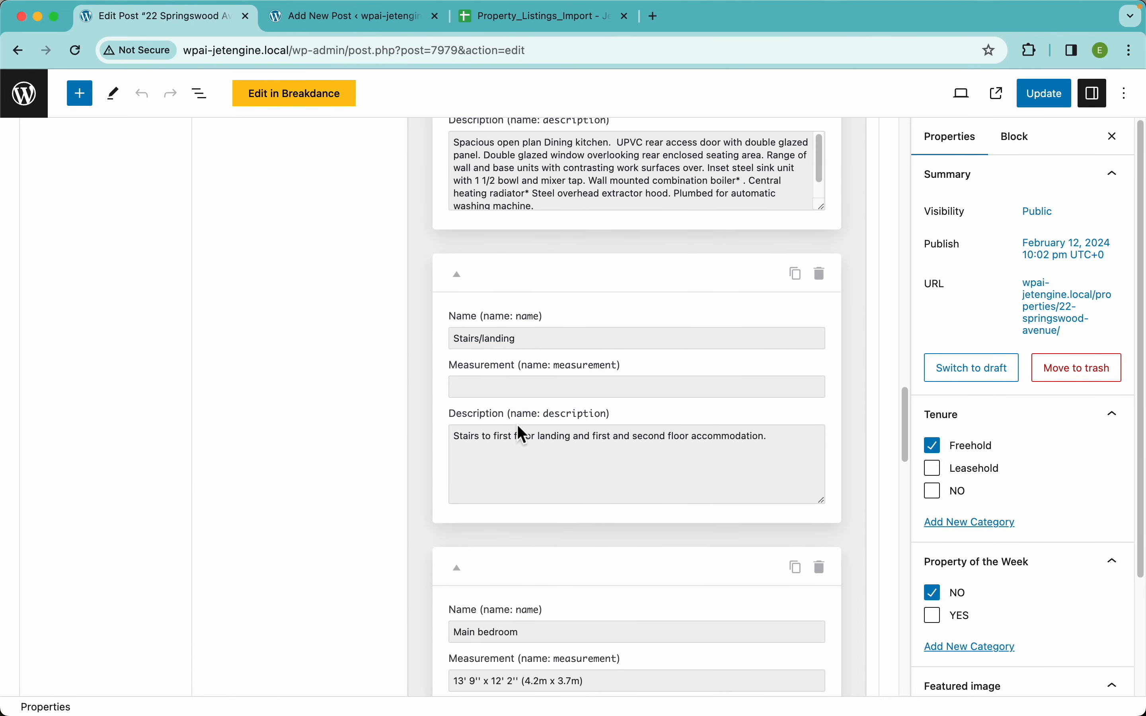
scroll(518, 426, "down", 15)
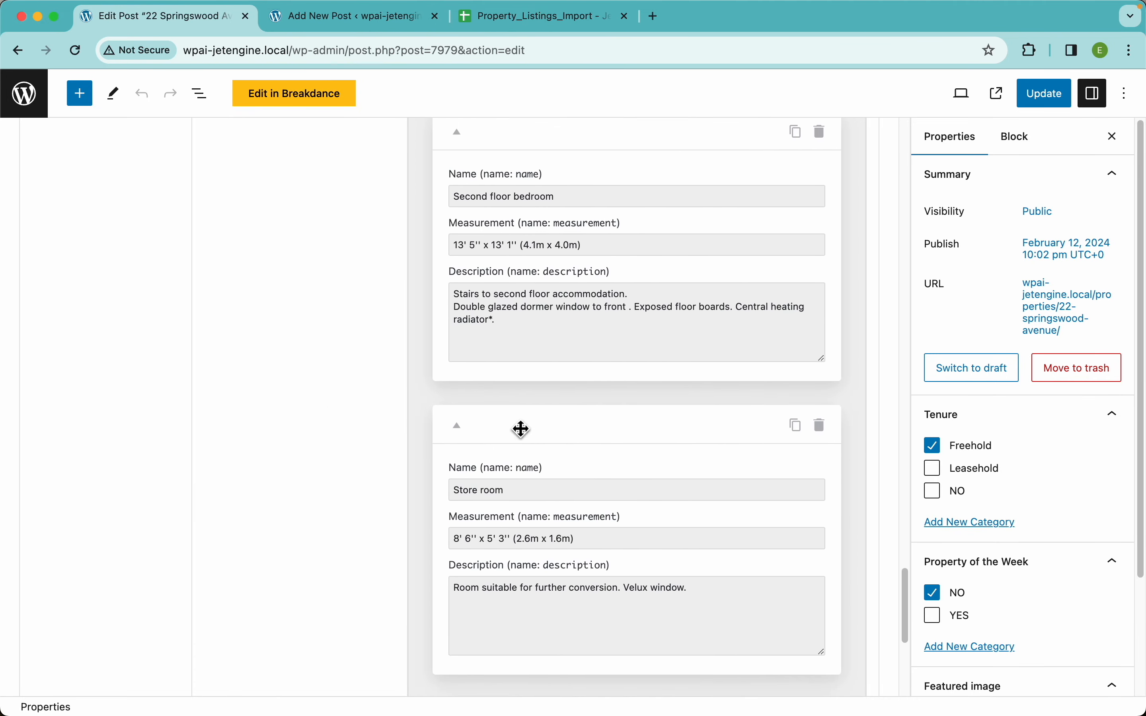
scroll(600, 453, "down", 8)
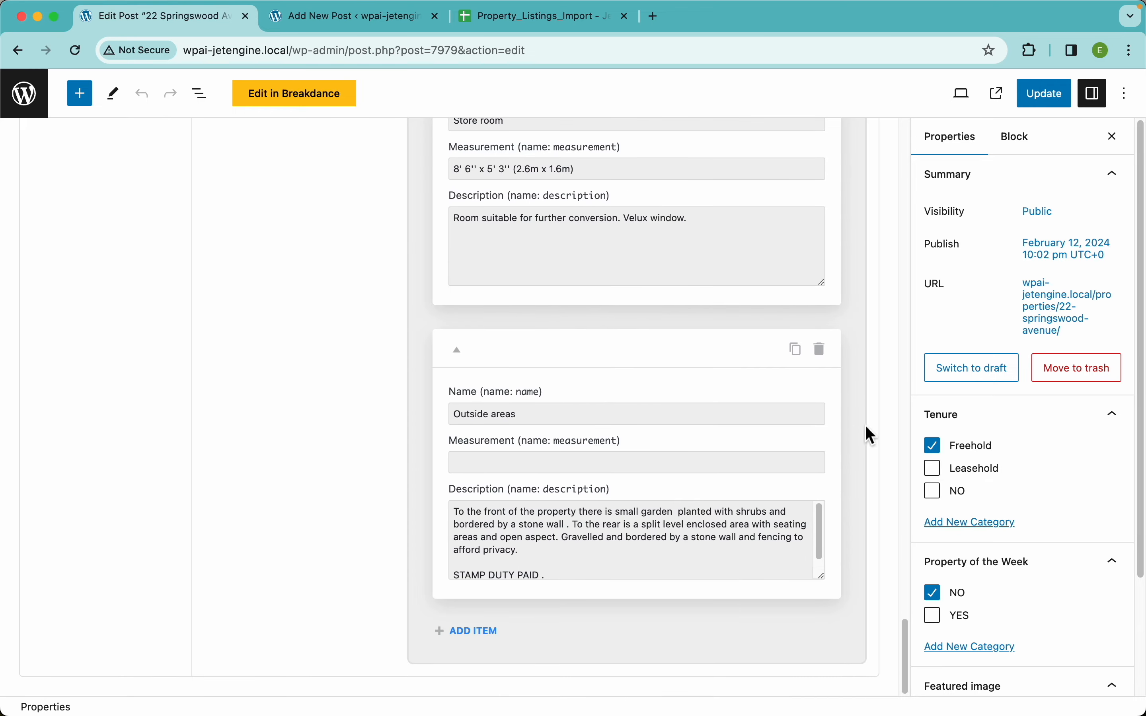
scroll(1002, 475, "down", 3)
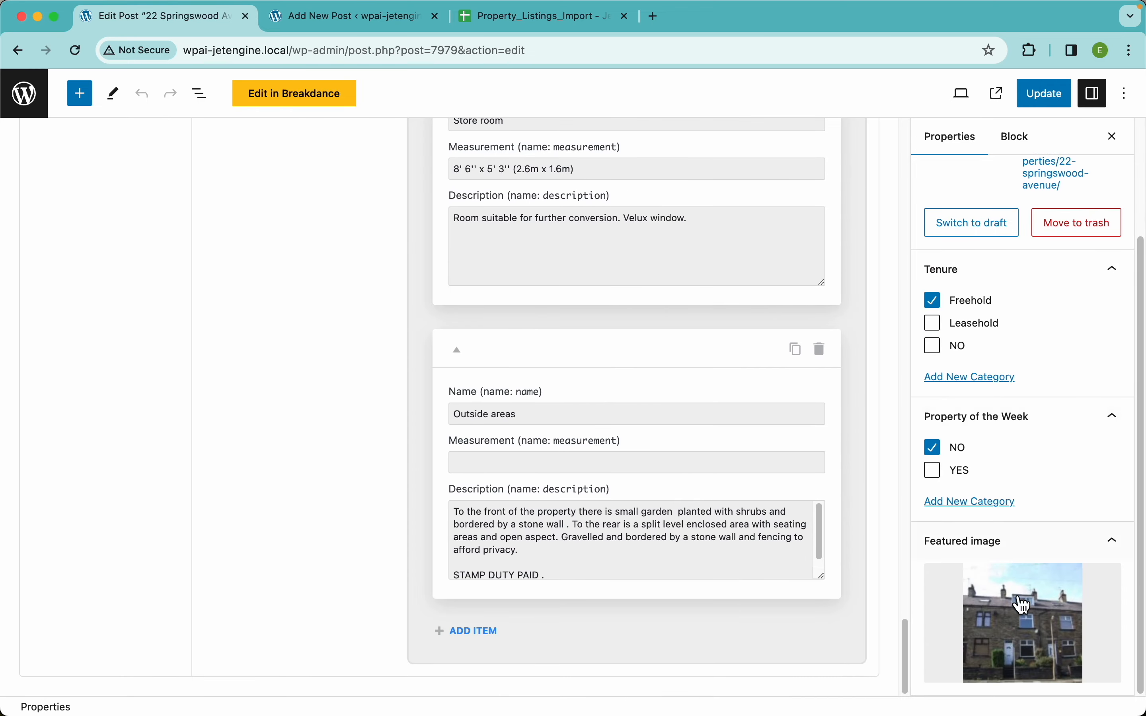
scroll(538, 362, "up", 20)
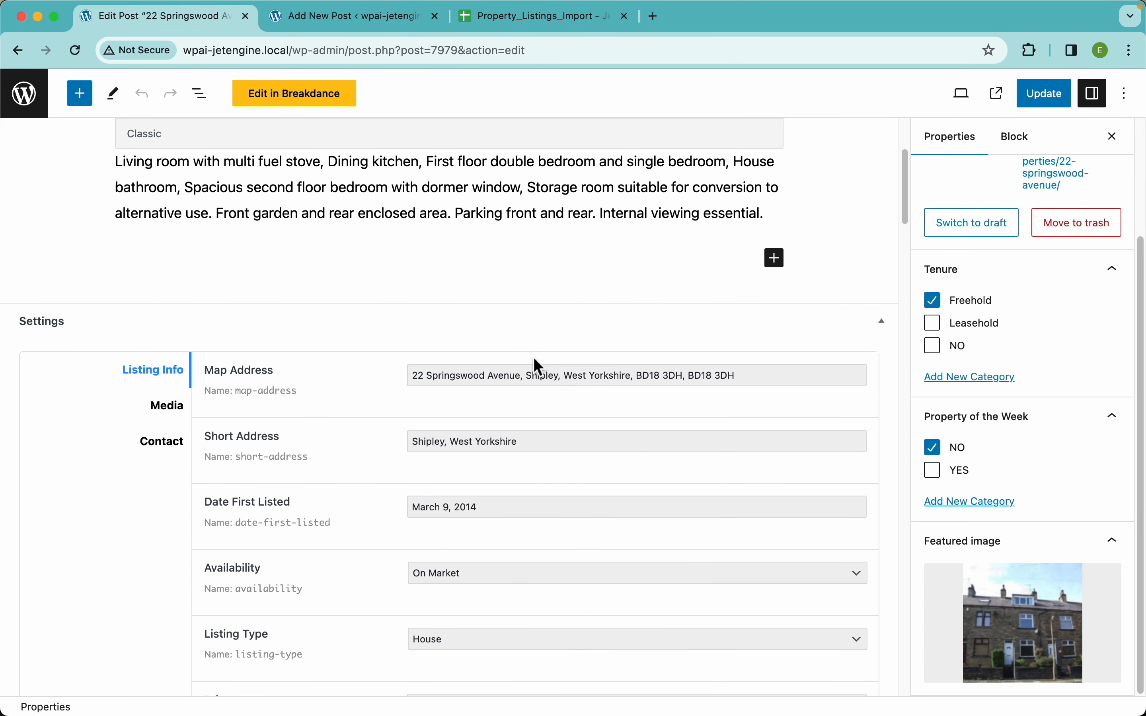
Check the Media gallery, floorplan images and agent Contact fields, then view the live listing in a new tab.
left_click(171, 406)
scroll(346, 417, "down", 6)
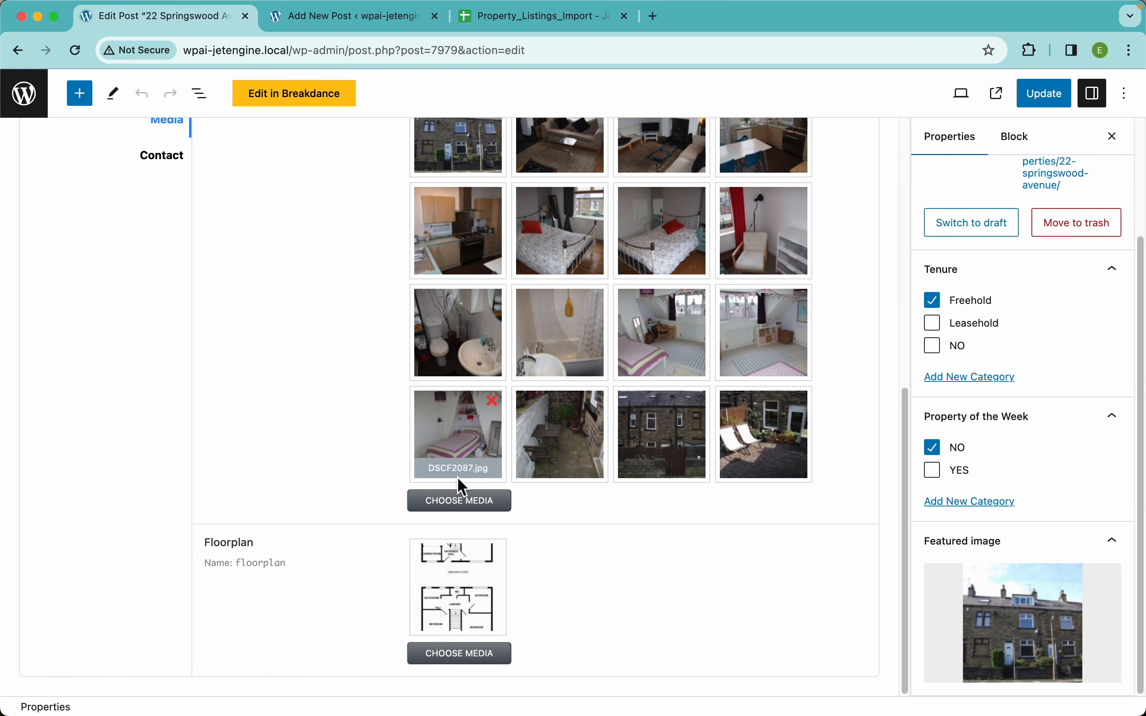
scroll(400, 331, "up", 3)
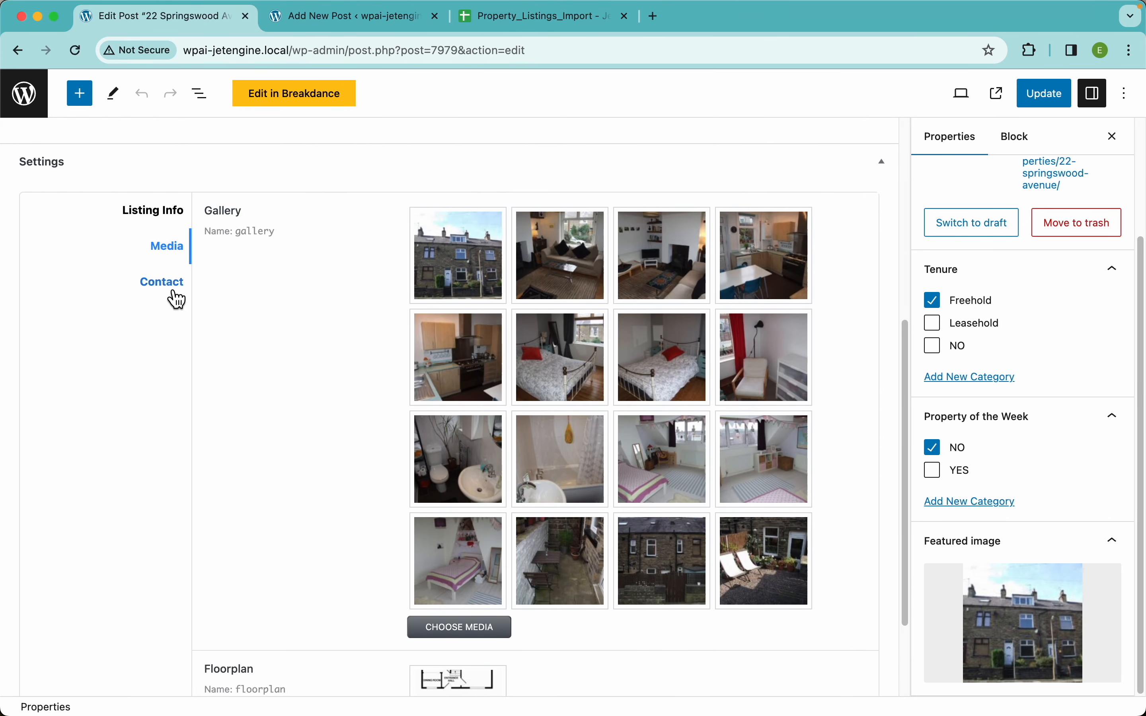
left_click(168, 287)
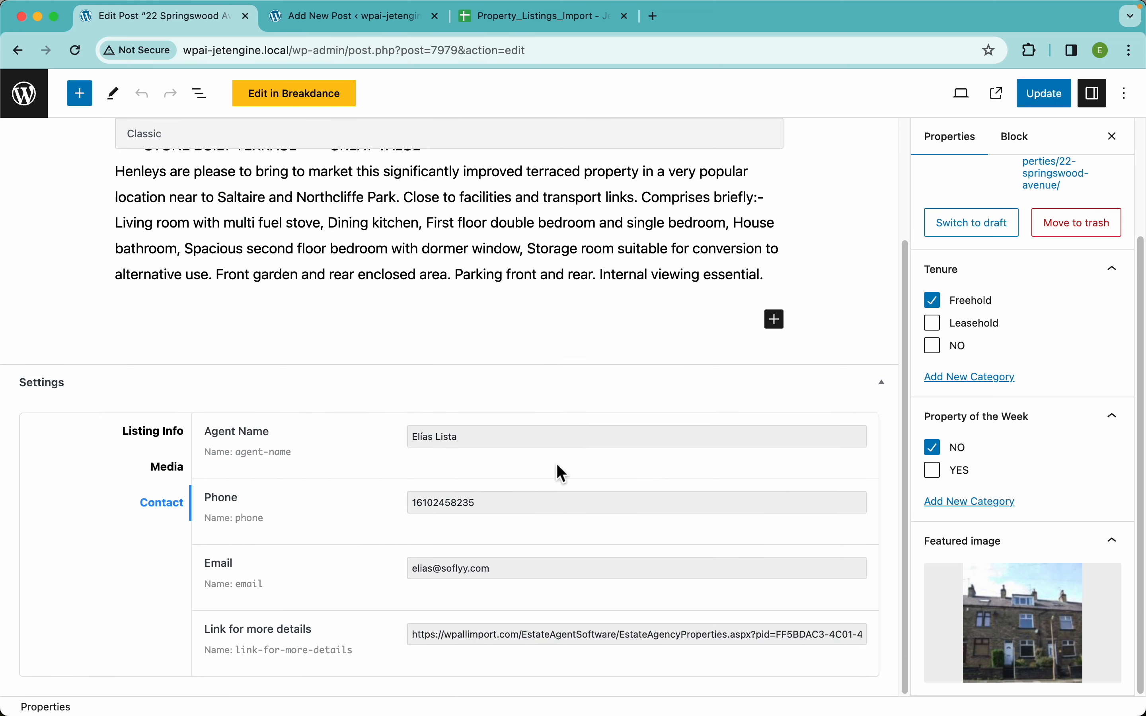
left_click(998, 94)
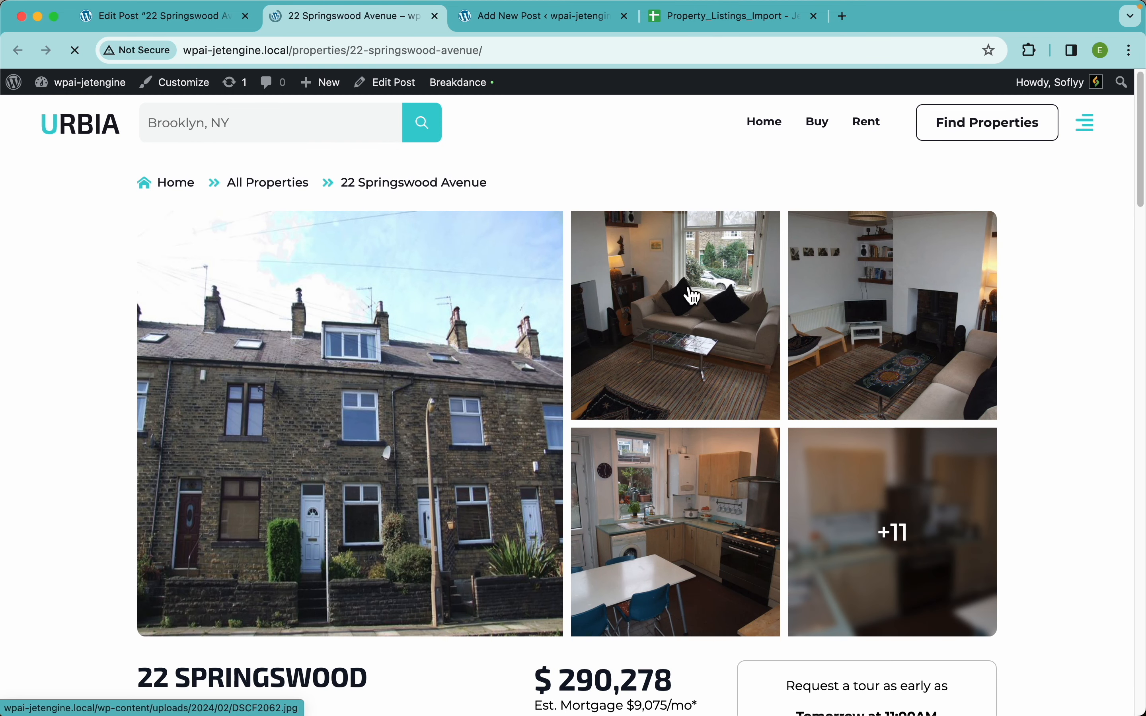